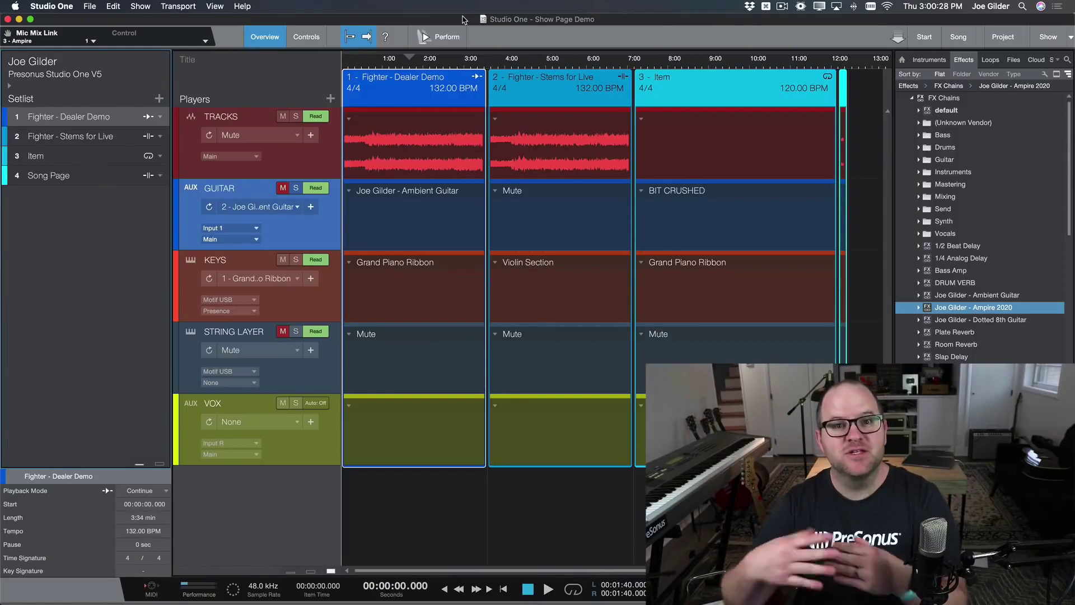
- Select the TRACKS player, then step through the setlist songs down to Song Page and back up
click(307, 160)
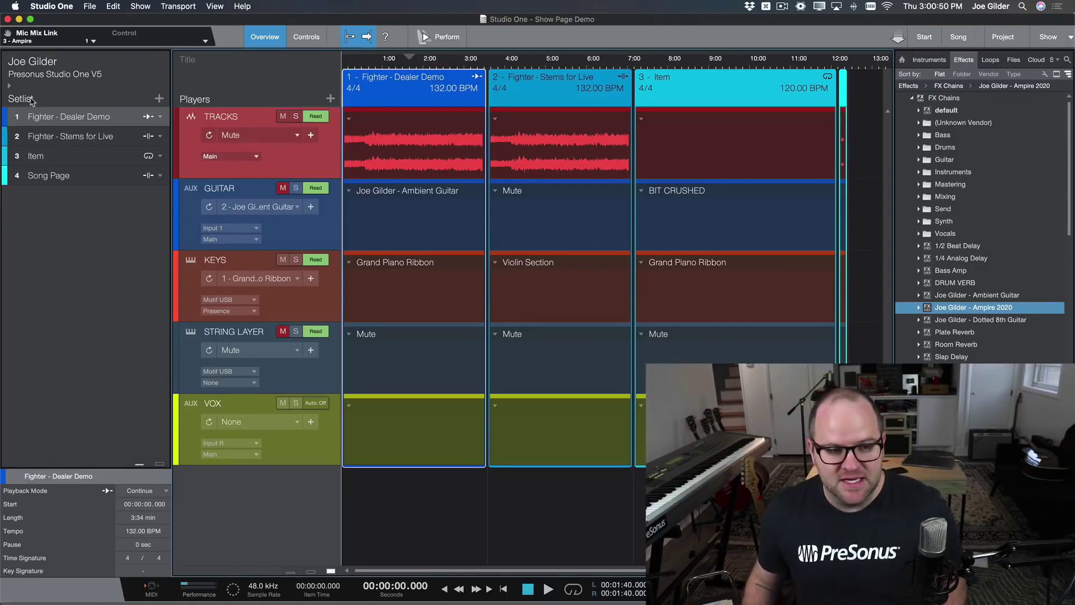
click(56, 136)
click(55, 156)
click(36, 176)
click(39, 159)
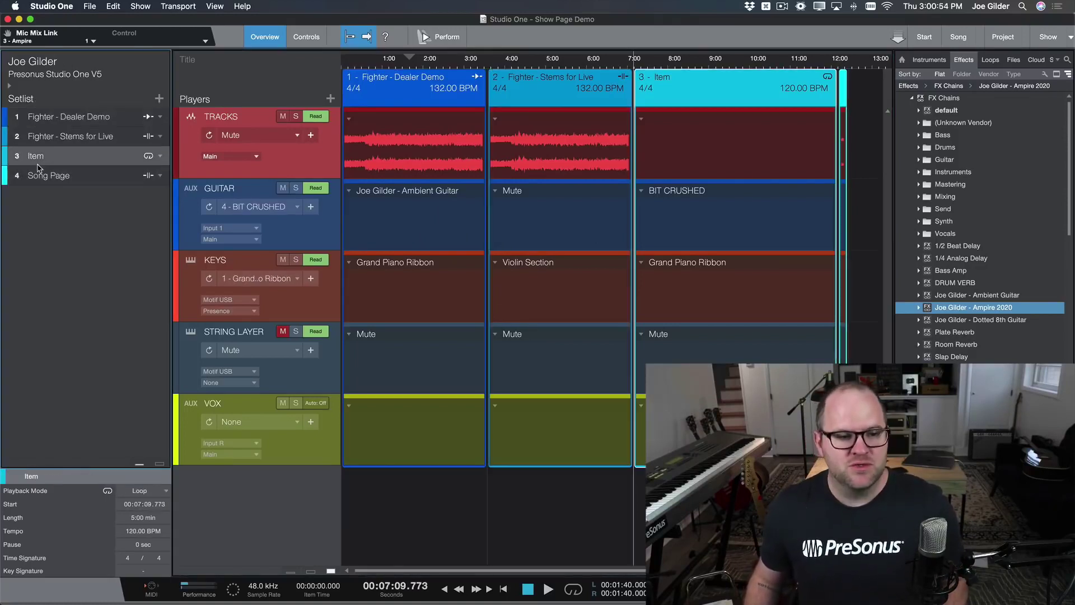
click(51, 140)
click(55, 117)
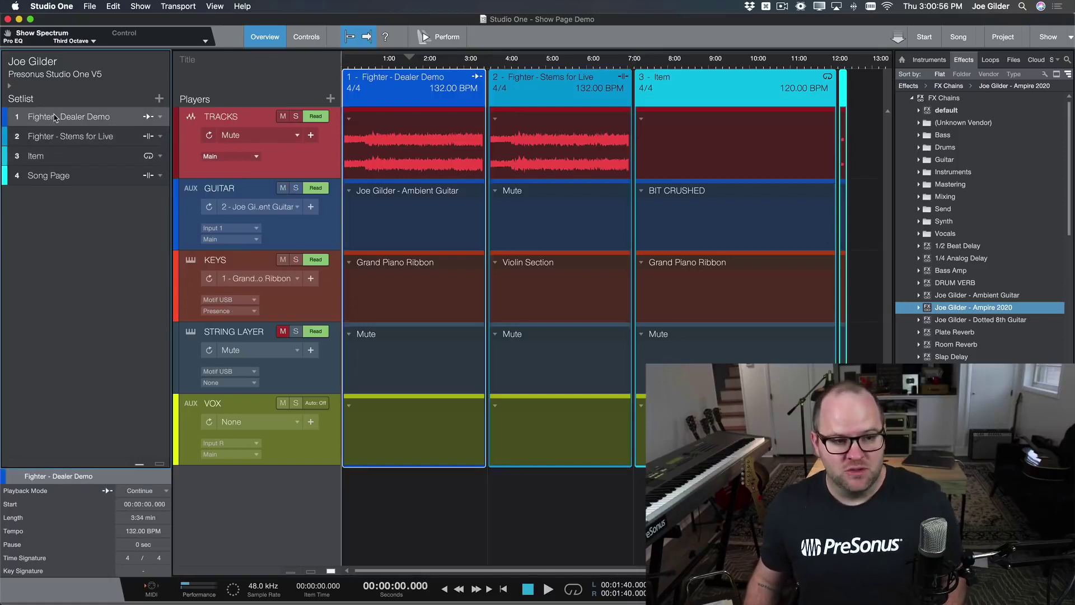
- Move Item up to second place, between Fighter - Dealer Demo and Fighter - Stems for Live
drag(53, 133, 72, 175)
click(64, 178)
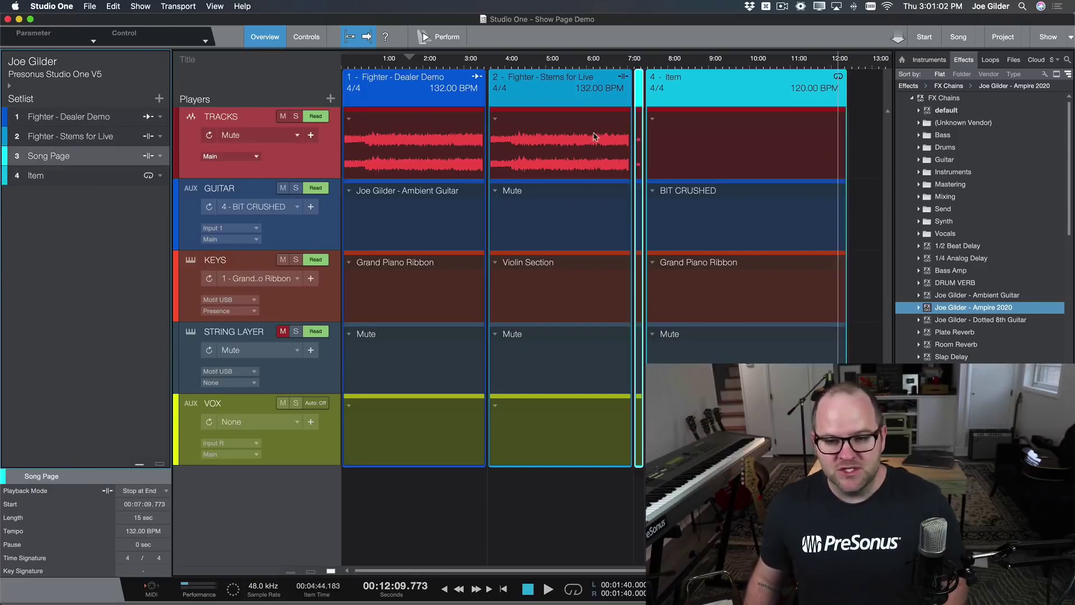
drag(76, 173, 79, 131)
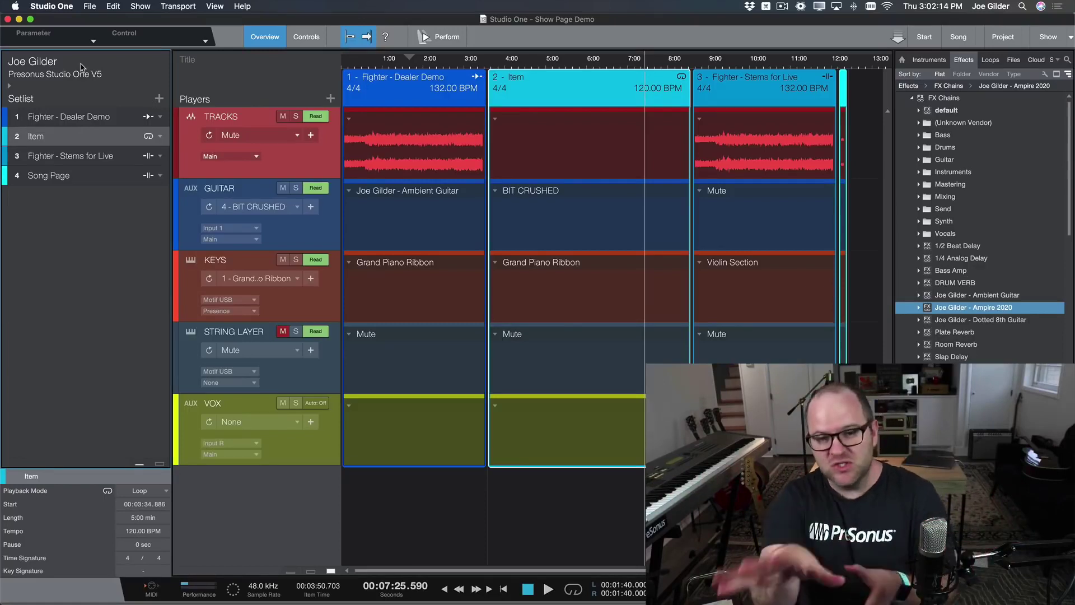
click(386, 152)
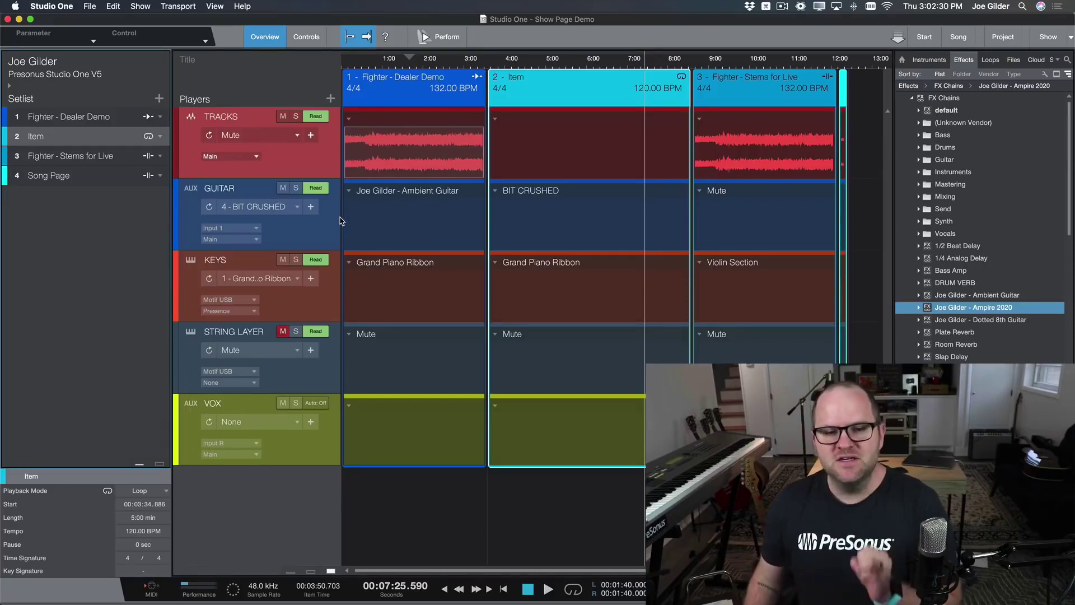
click(373, 67)
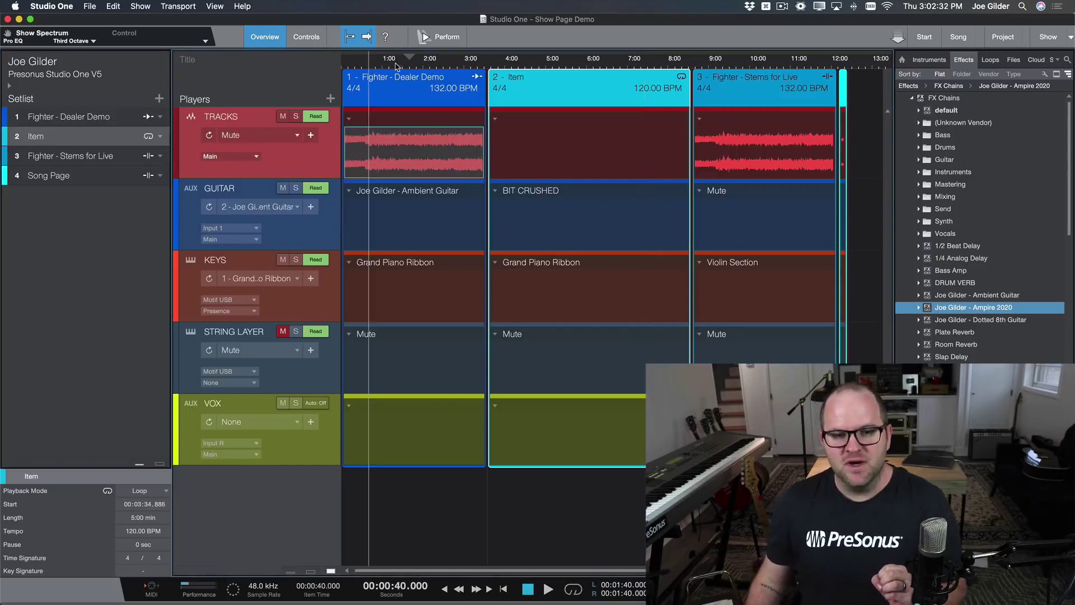
click(399, 64)
click(372, 63)
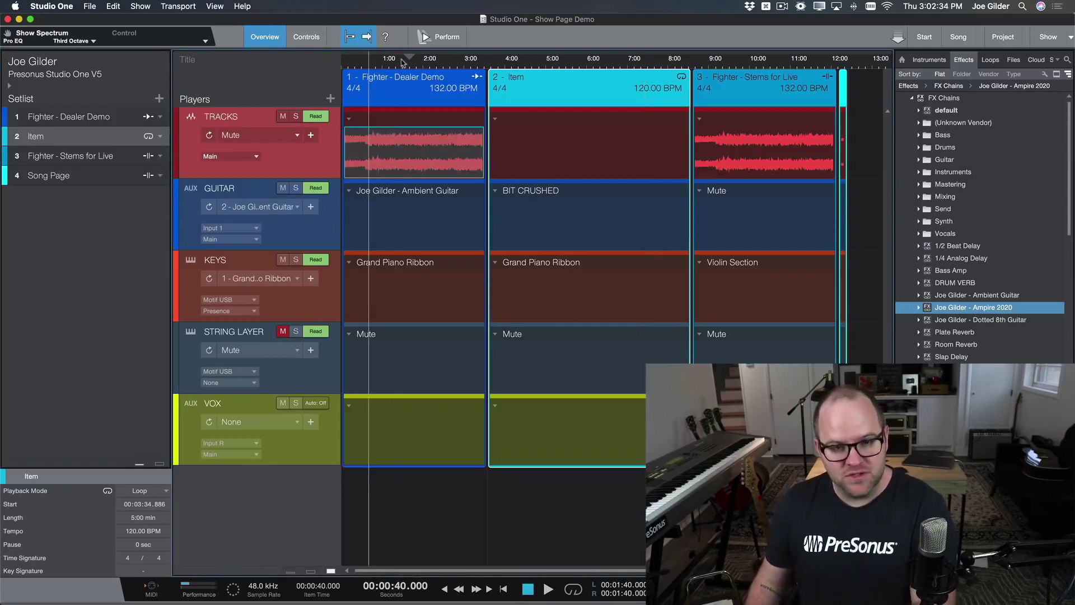
click(547, 61)
click(722, 62)
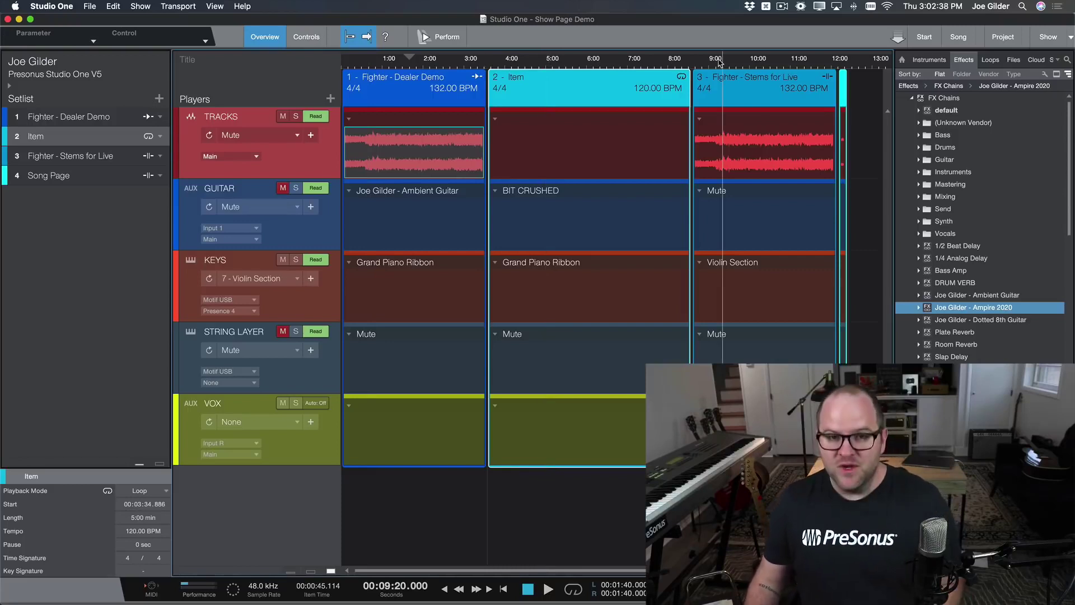
key(F3)
click(436, 63)
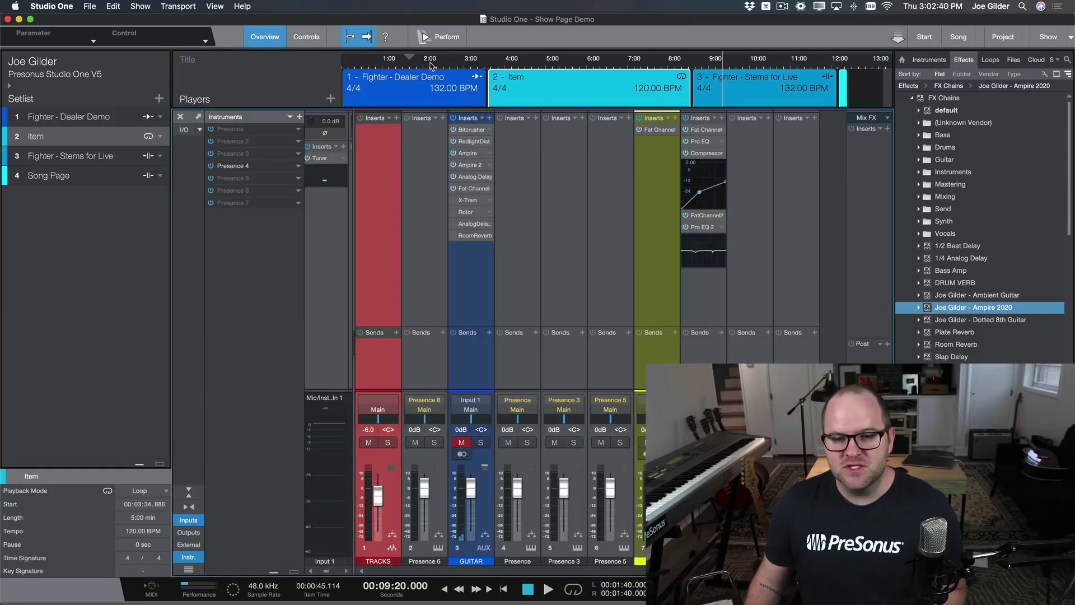
click(535, 60)
click(722, 62)
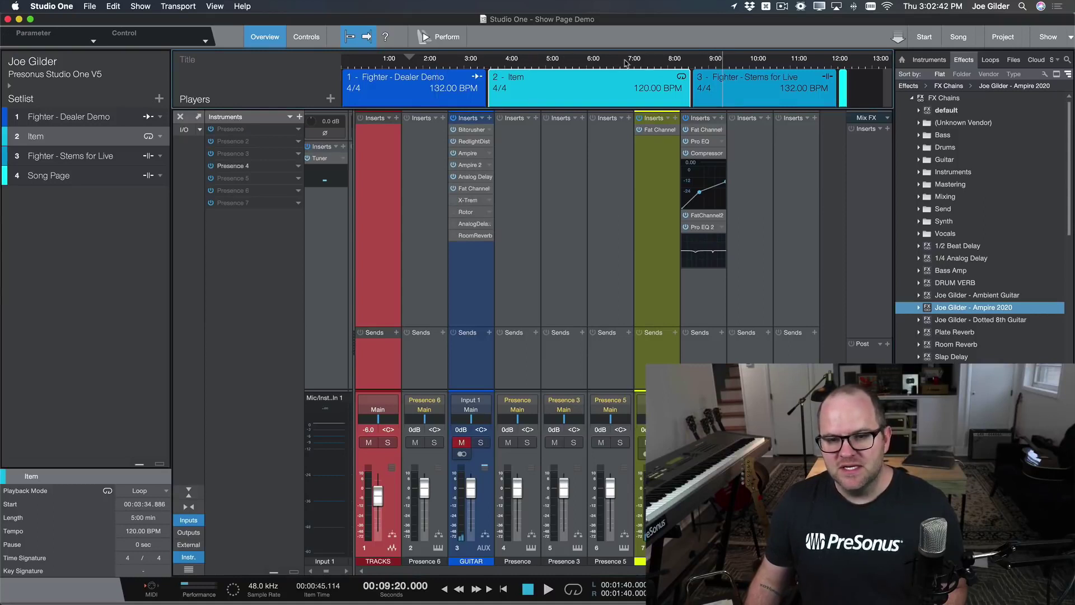
click(429, 61)
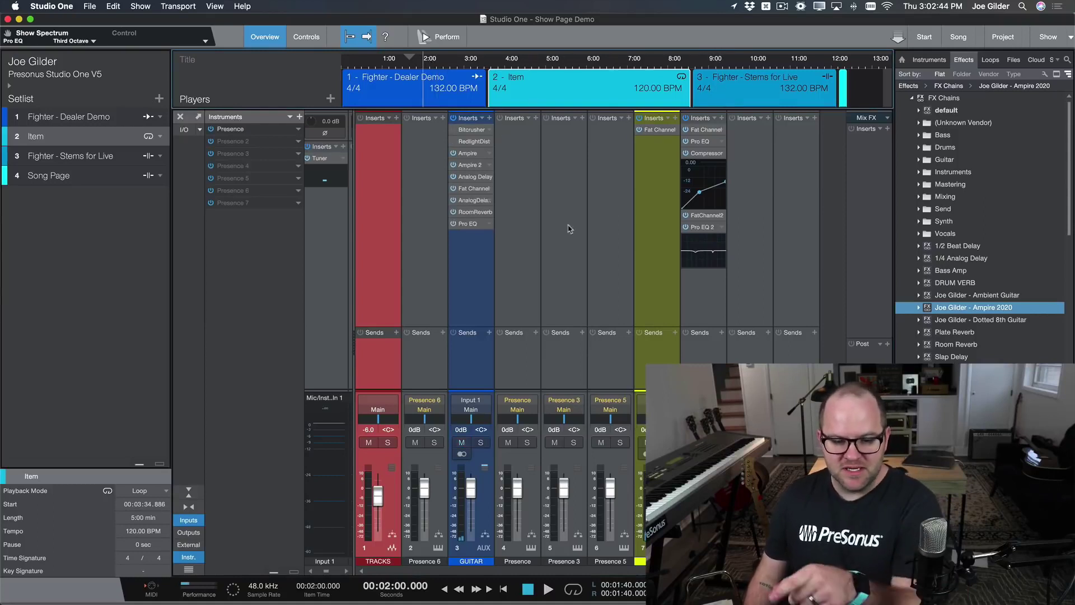
key(F3)
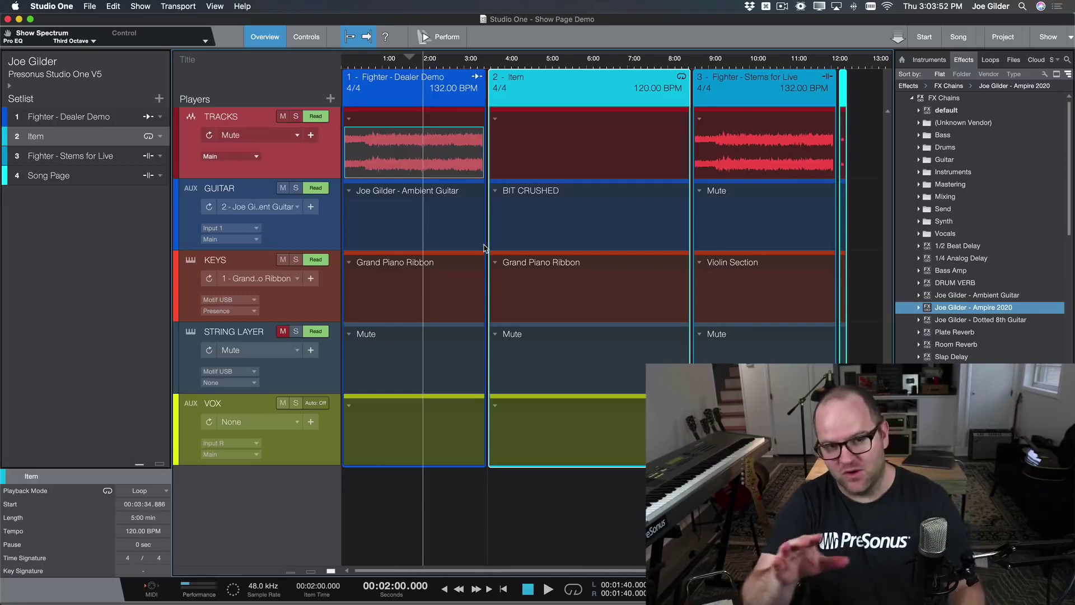
- In full-screen Perform view, raise the first two faders, turn up the second knob and trigger the second pad
click(438, 39)
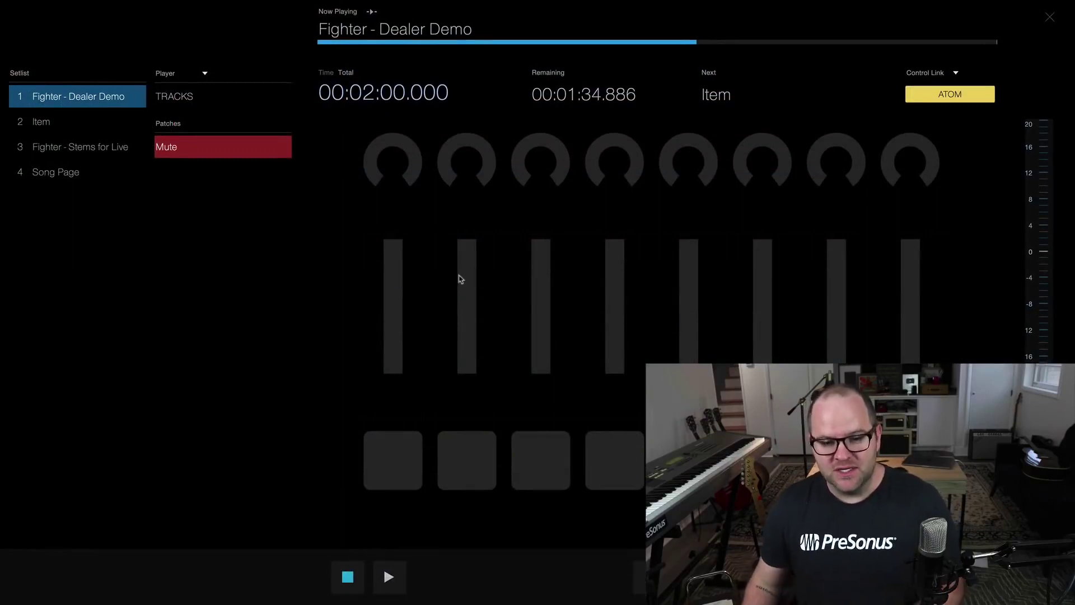
drag(401, 333, 470, 295)
click(471, 302)
drag(468, 161, 470, 116)
click(467, 473)
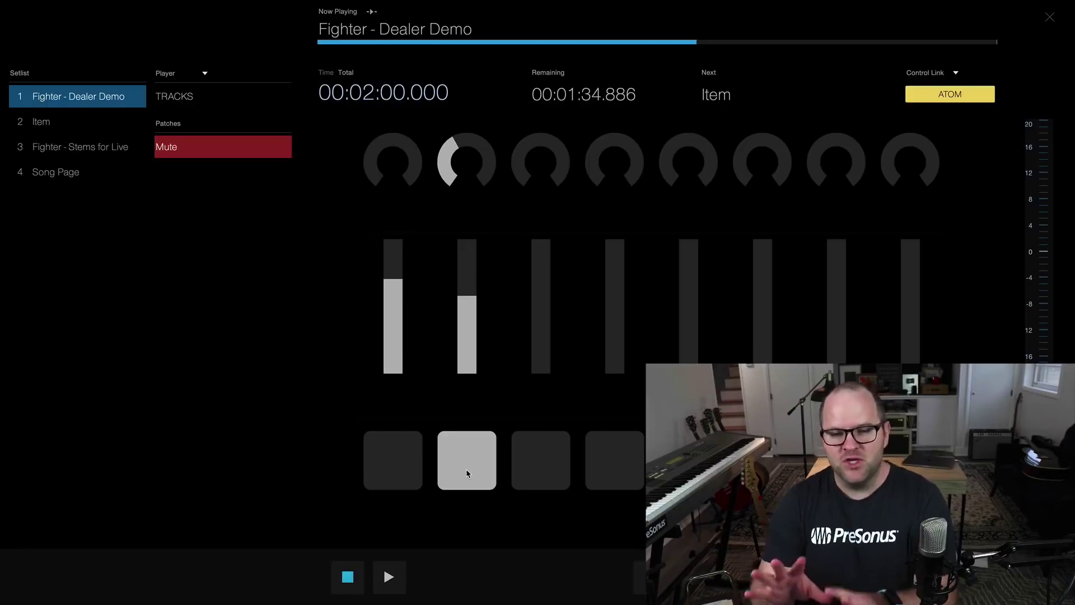
key(Escape)
- Show and hide the mixer console with F3, then reopen and close the performance view
key(F3)
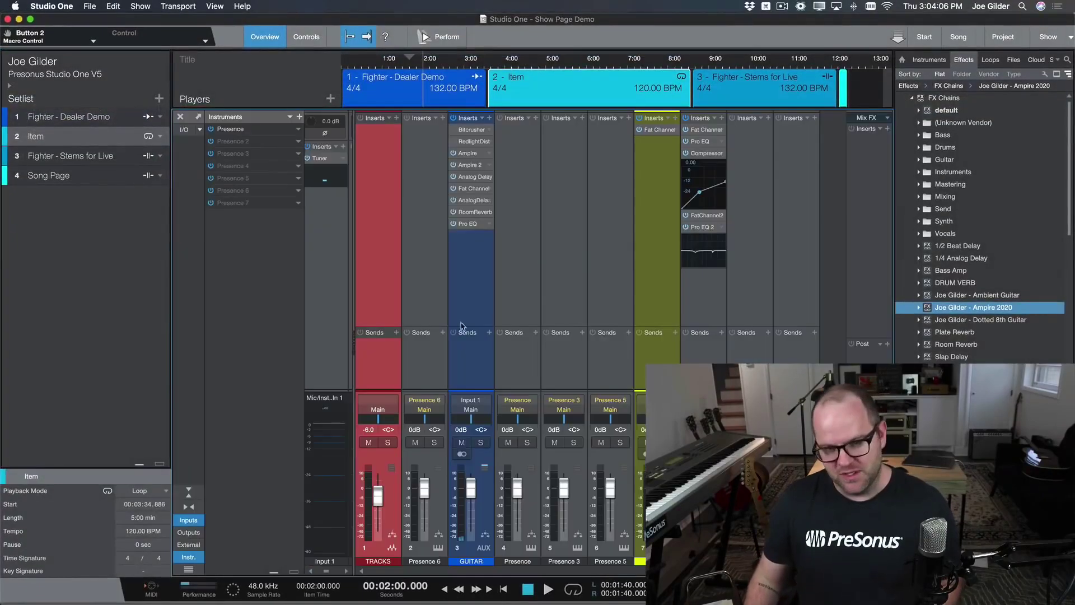
key(F3)
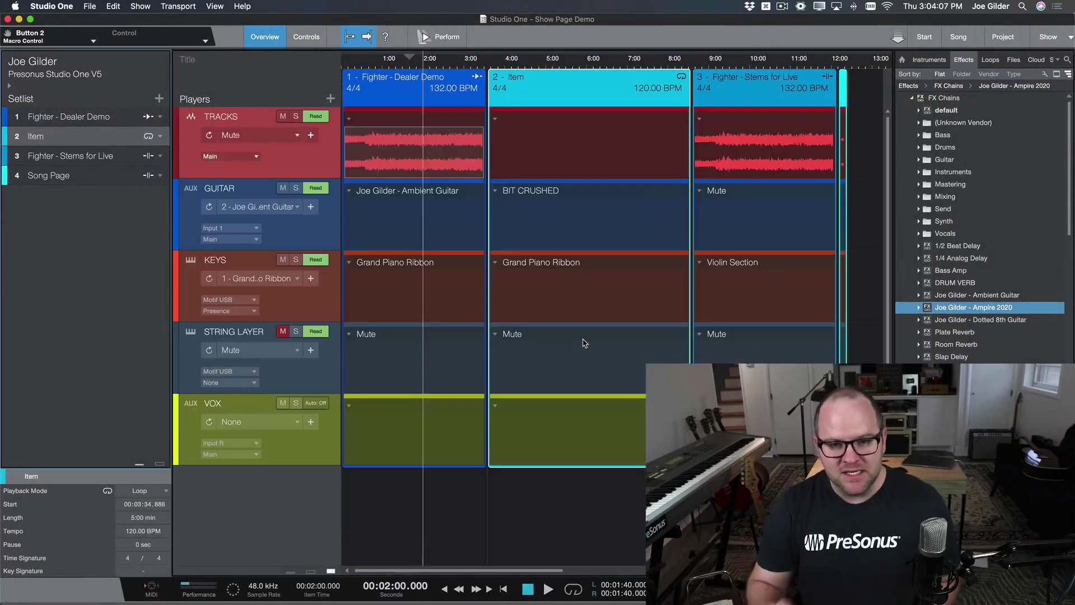
click(440, 38)
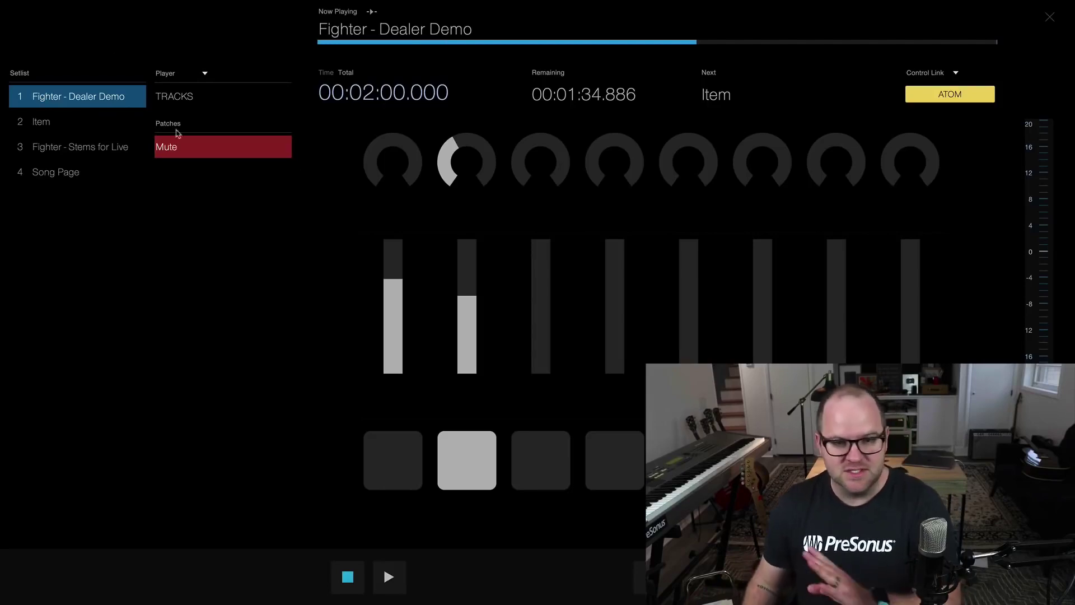
click(1050, 16)
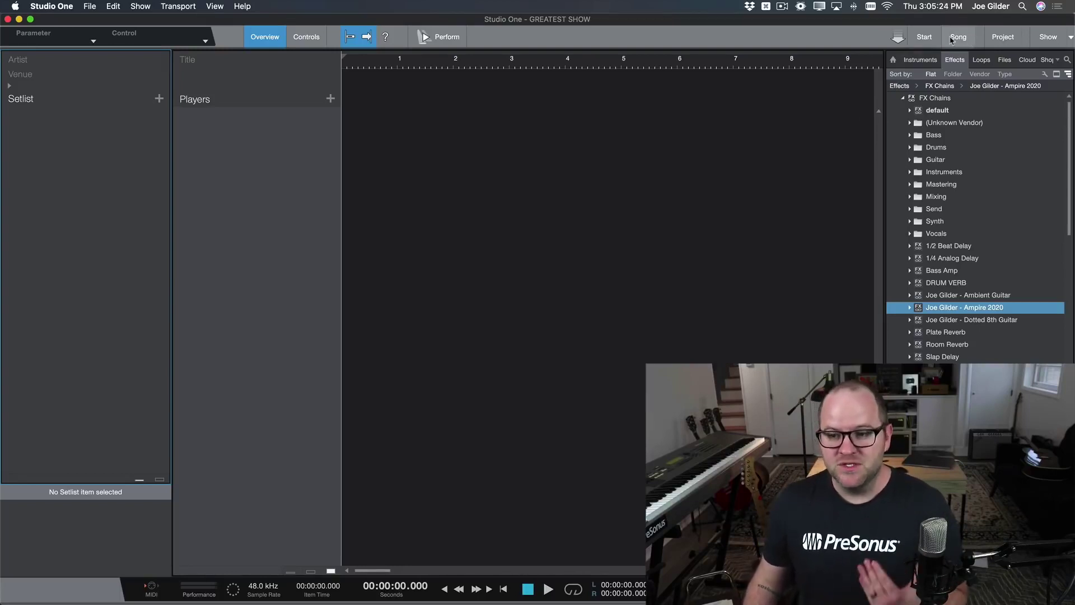
- Open the Fighter - BIM song from the Start page's Recent Files list
click(924, 38)
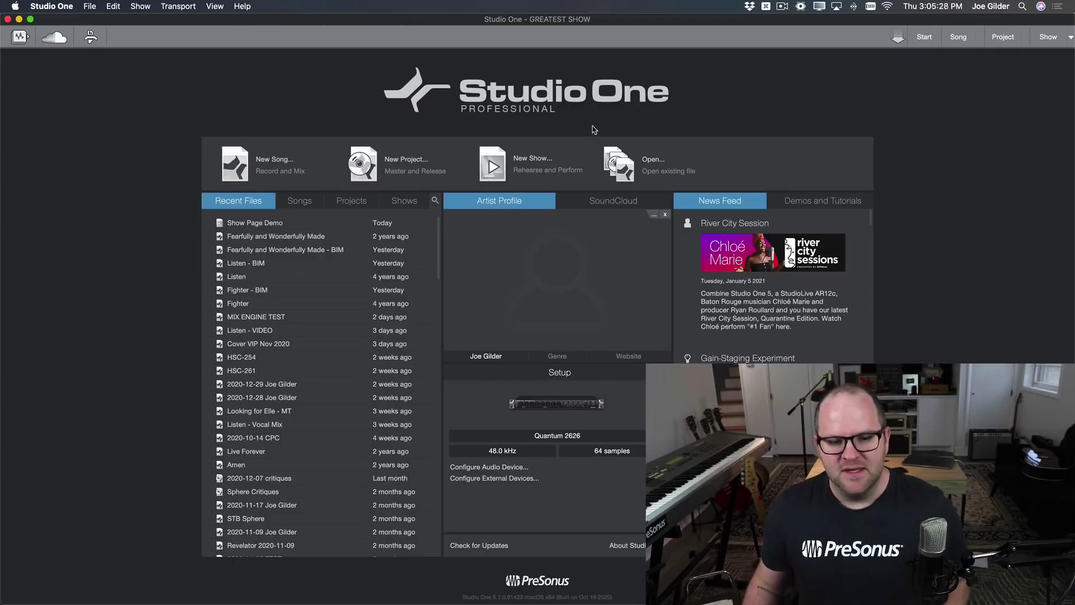
click(249, 291)
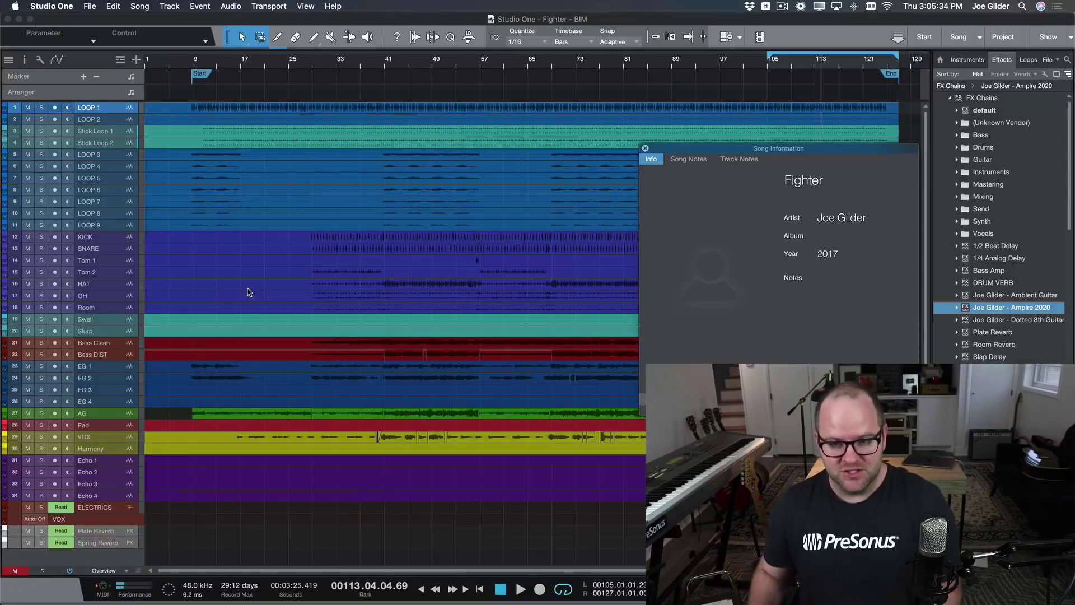
- Close the Song Information panel and briefly play the Fighter - BIM song
click(645, 148)
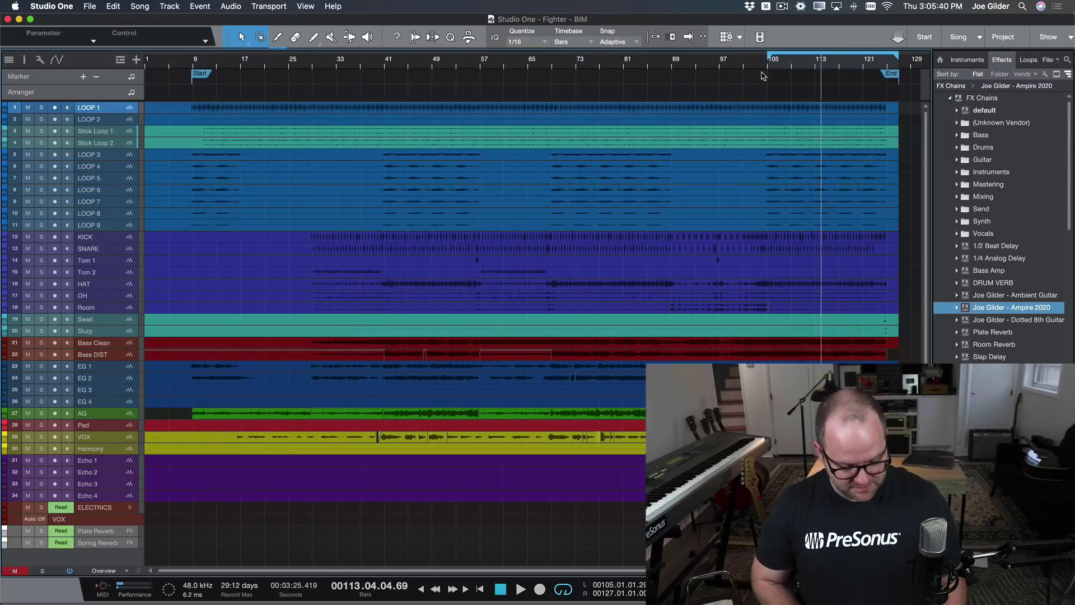
key(space)
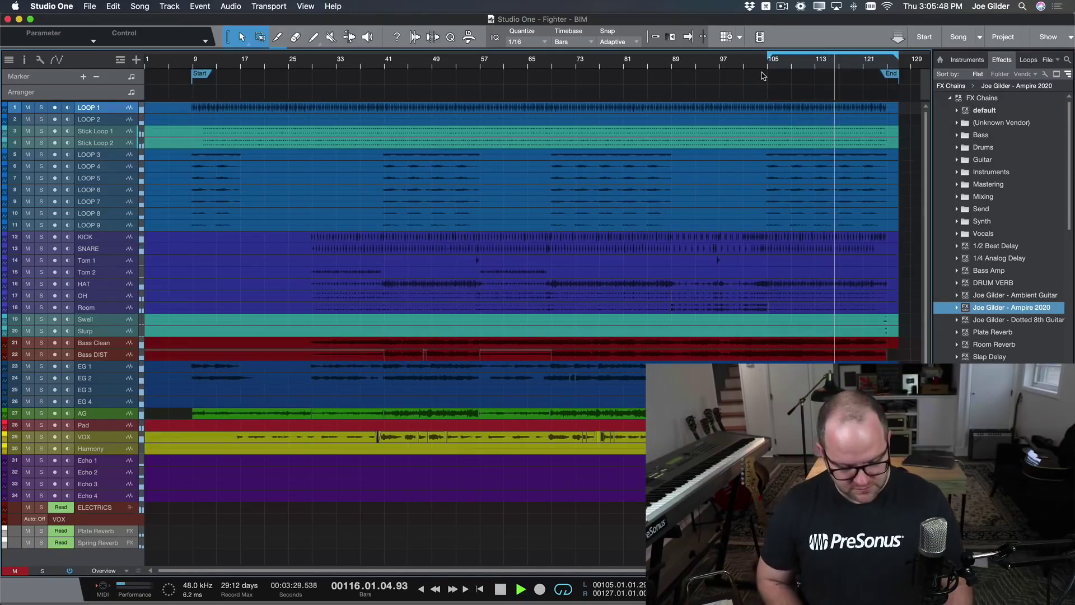
key(space)
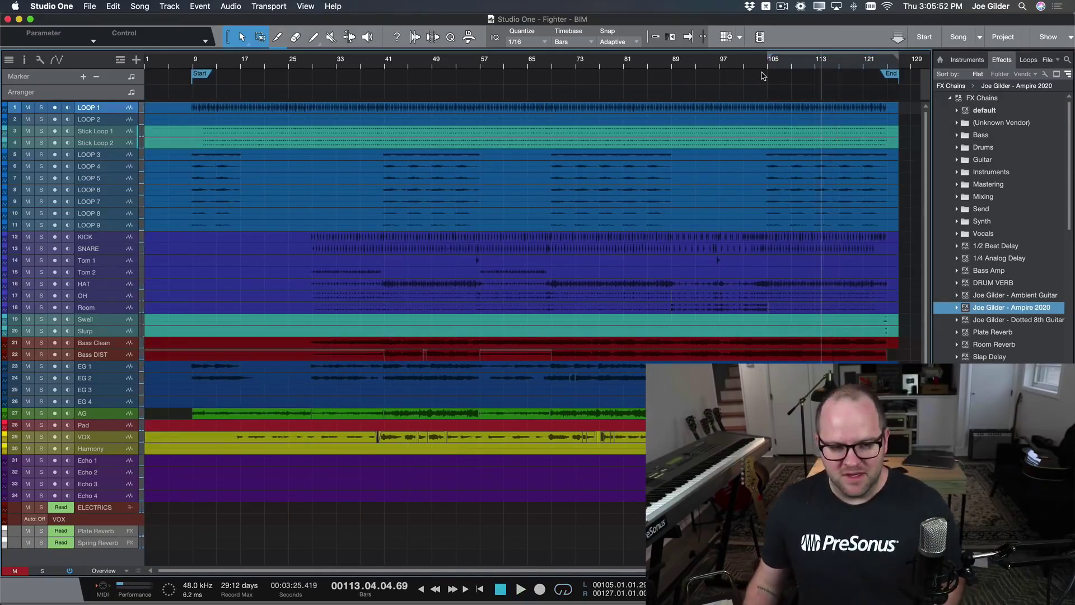
- Mute the VOX, Harmony, EG 1, EG 2, EG 3 and EG 4 tracks
click(28, 437)
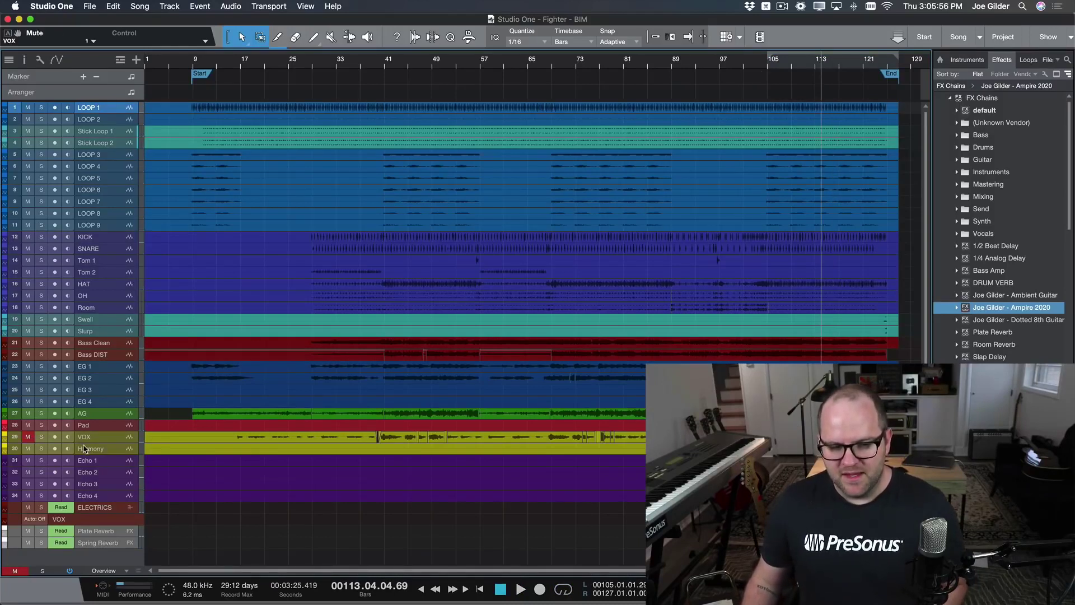
click(28, 450)
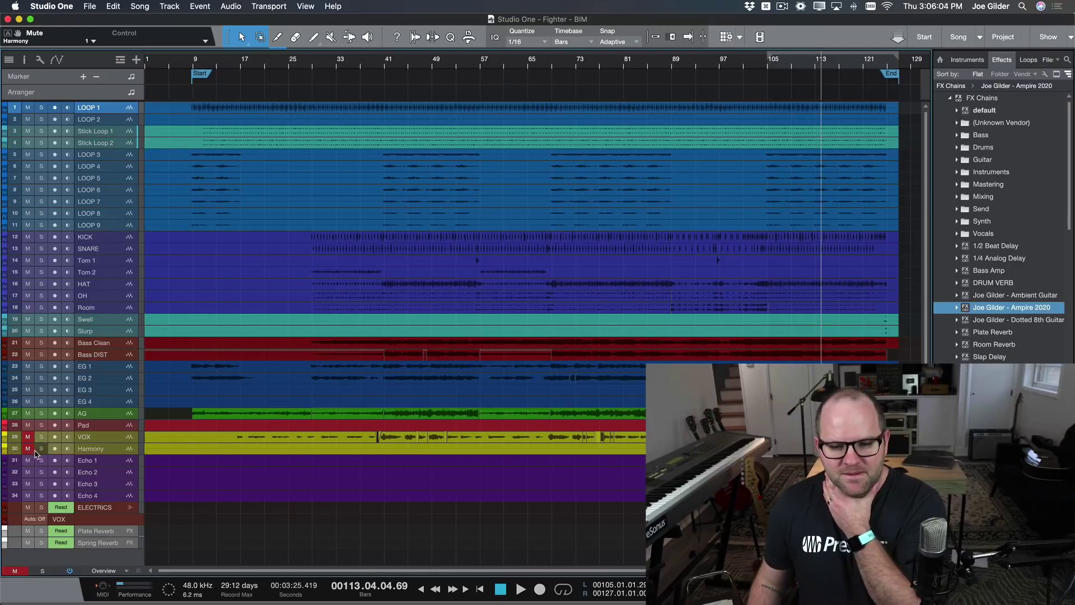
click(27, 366)
click(28, 378)
click(27, 390)
click(28, 401)
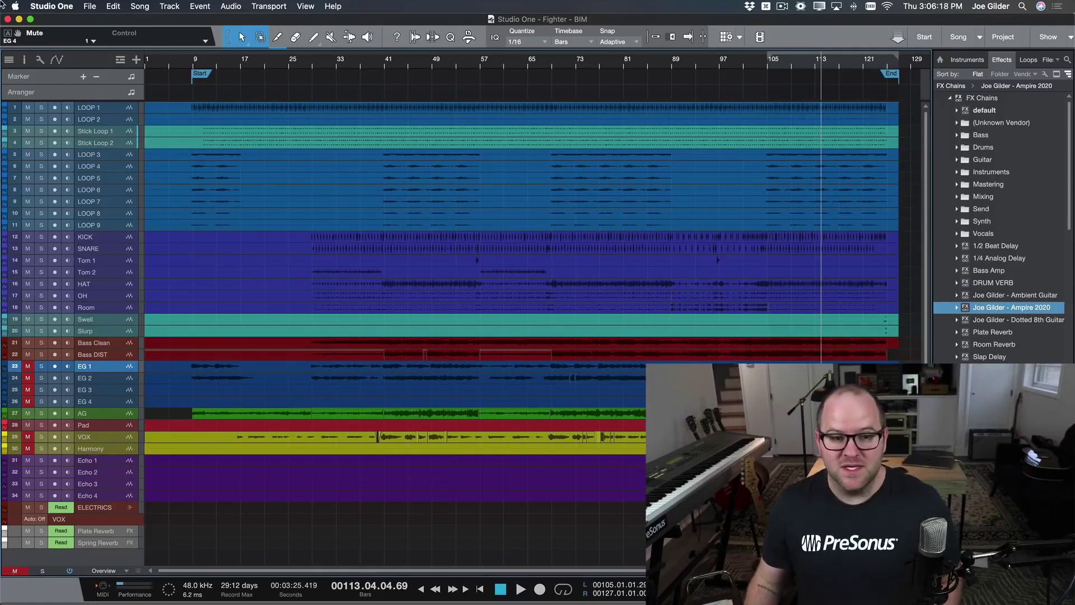
click(137, 6)
- Send Fighter - BIM to the GREATEST SHOW show as its first setlist song
mouse_move(170, 124)
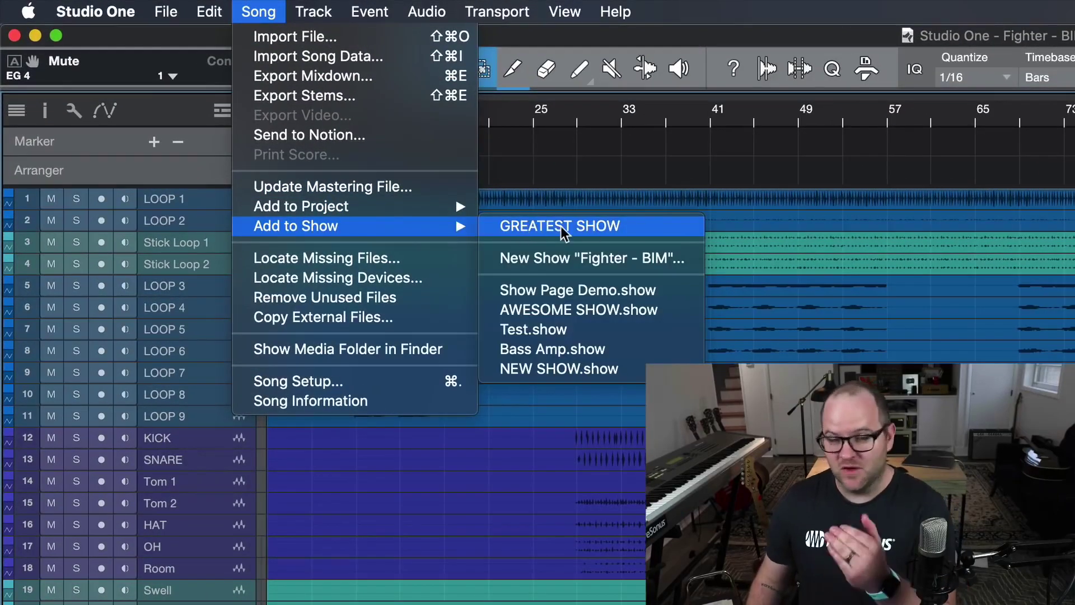
click(593, 227)
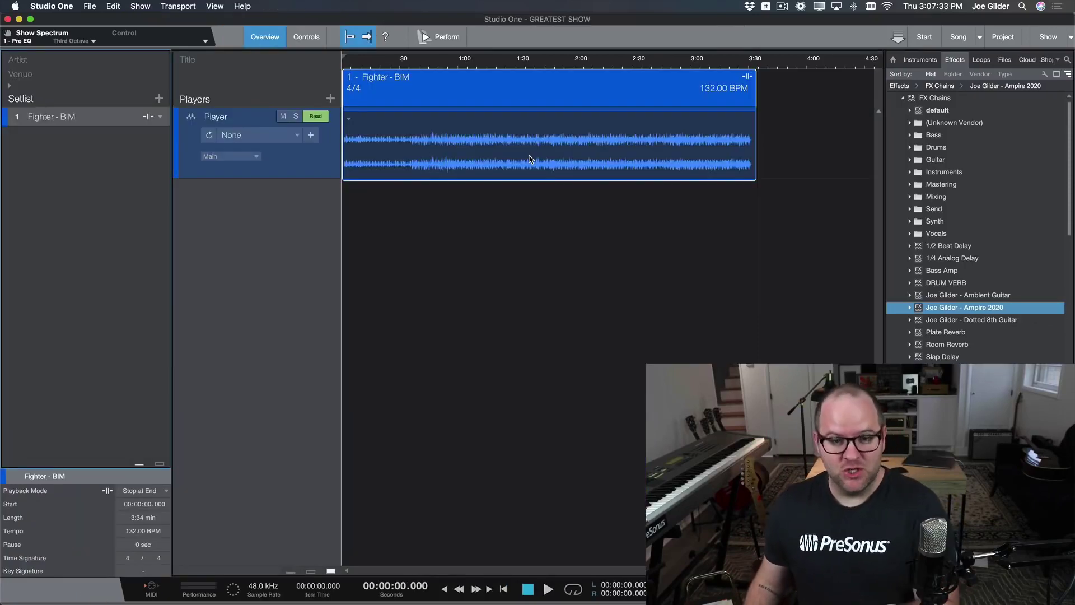
- Rename the backing player to TRACKS and colour it pink
click(338, 175)
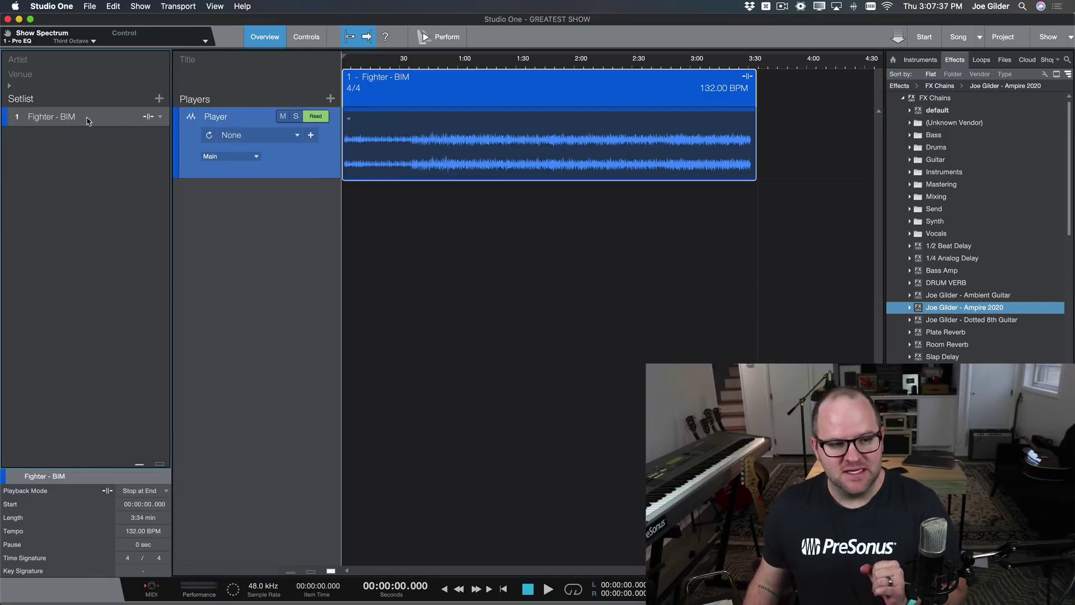
double_click(218, 118)
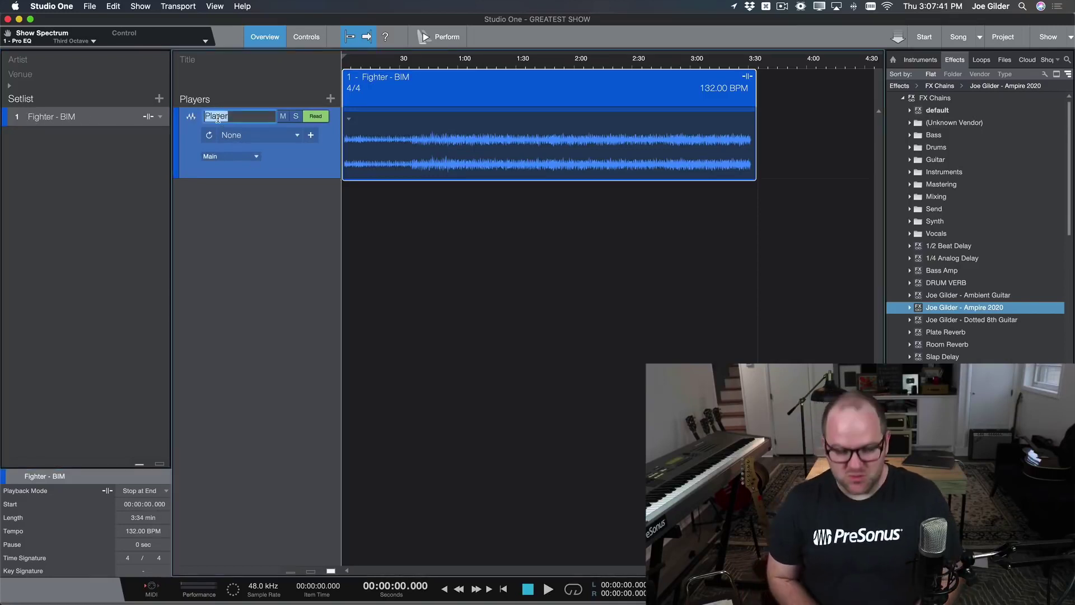
text(TRACKS)
key(Return)
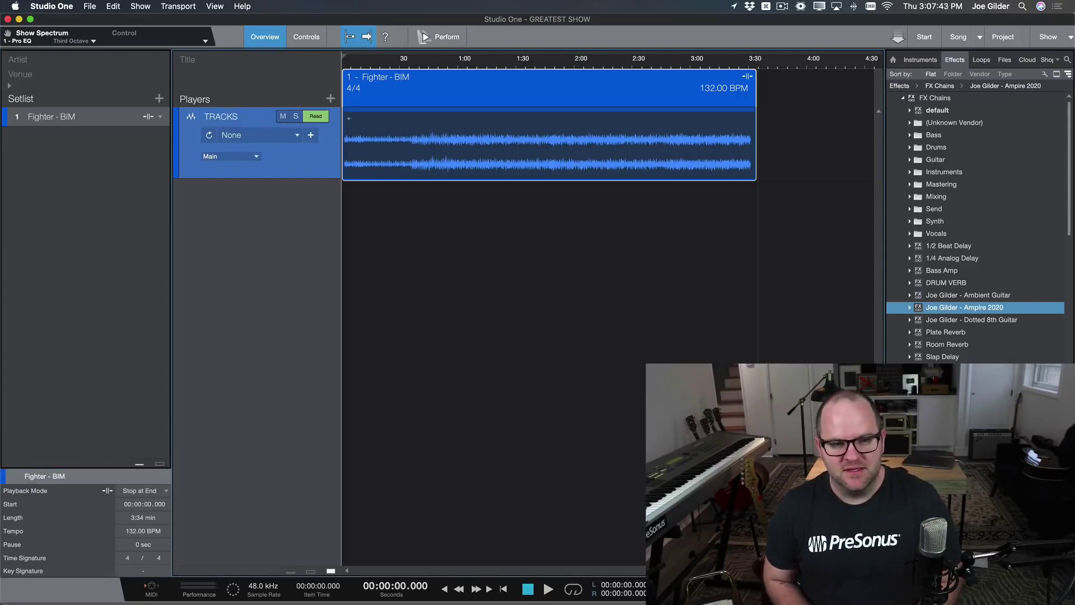
click(175, 142)
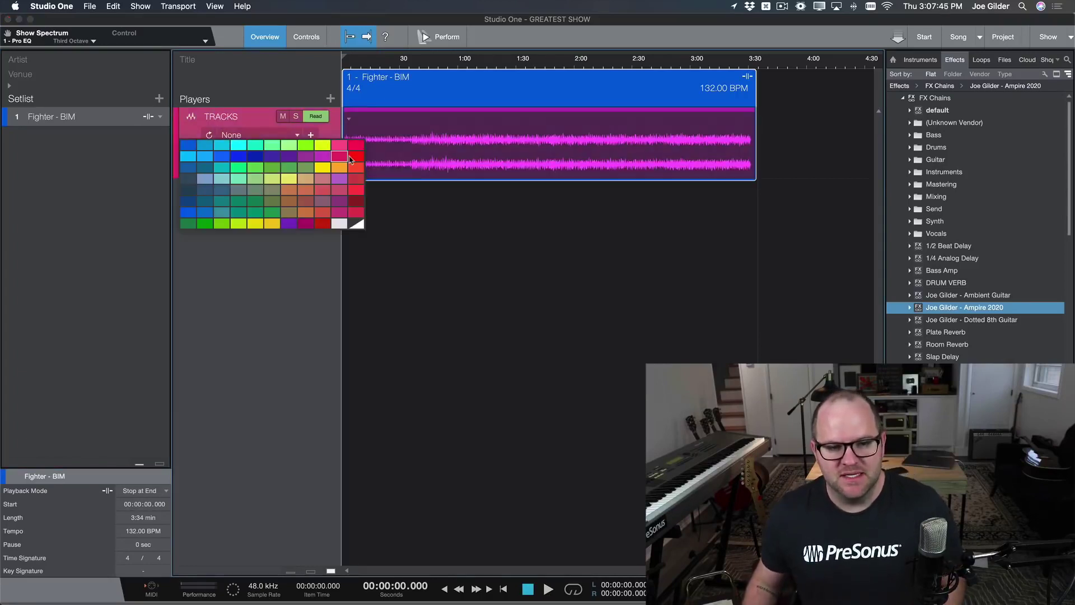
click(340, 145)
- Play the song from 0:35, stop it, then return to the Start page
click(404, 63)
click(413, 63)
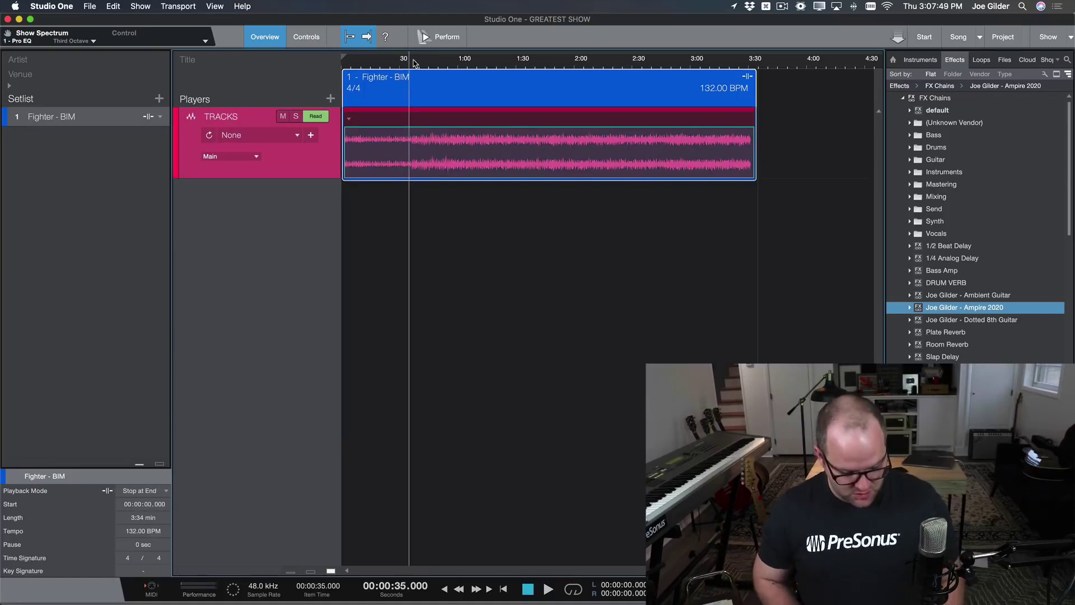
key(space)
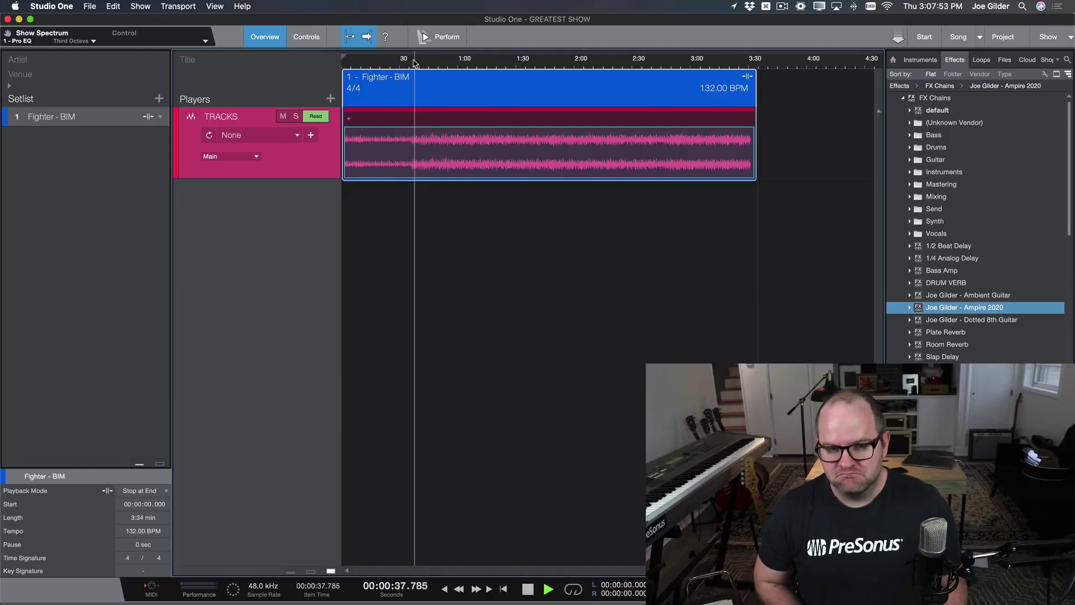
key(space)
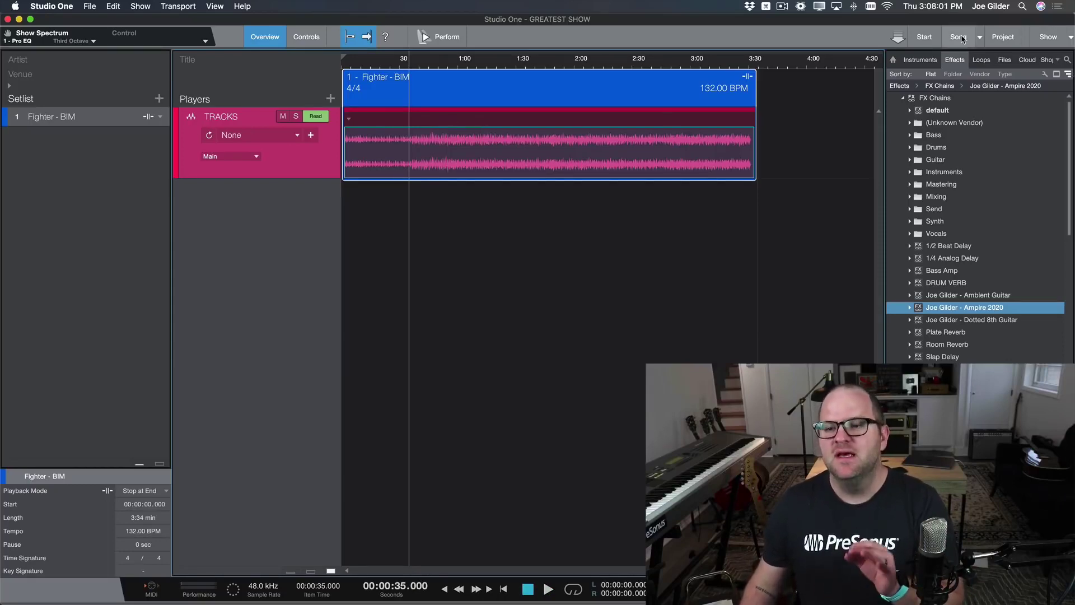
click(934, 42)
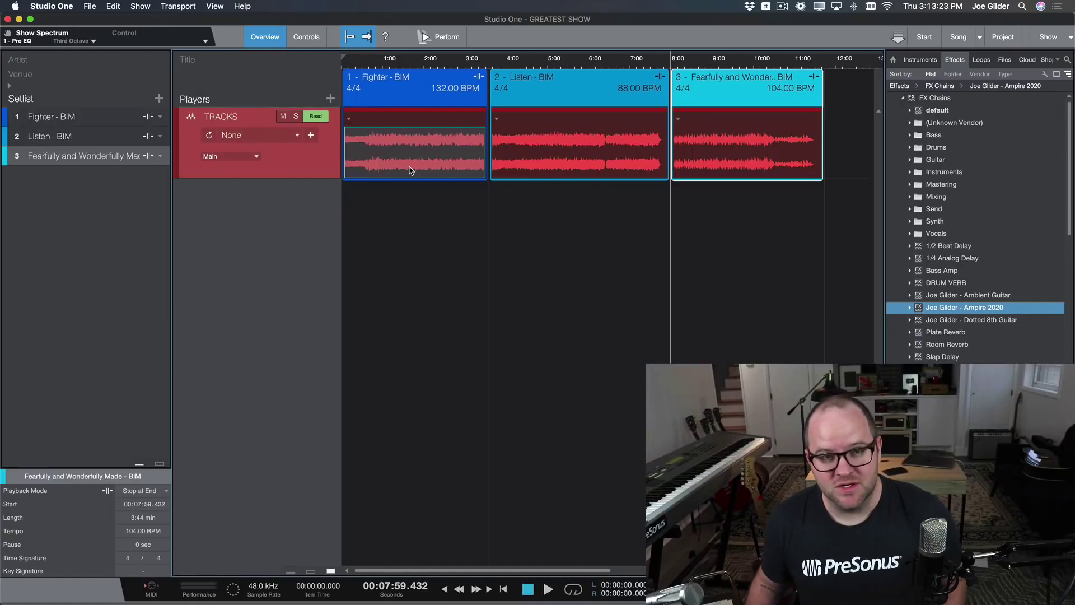
- Select the Listen - BIM and Fearfully and Wonderfully Made song clips
click(560, 147)
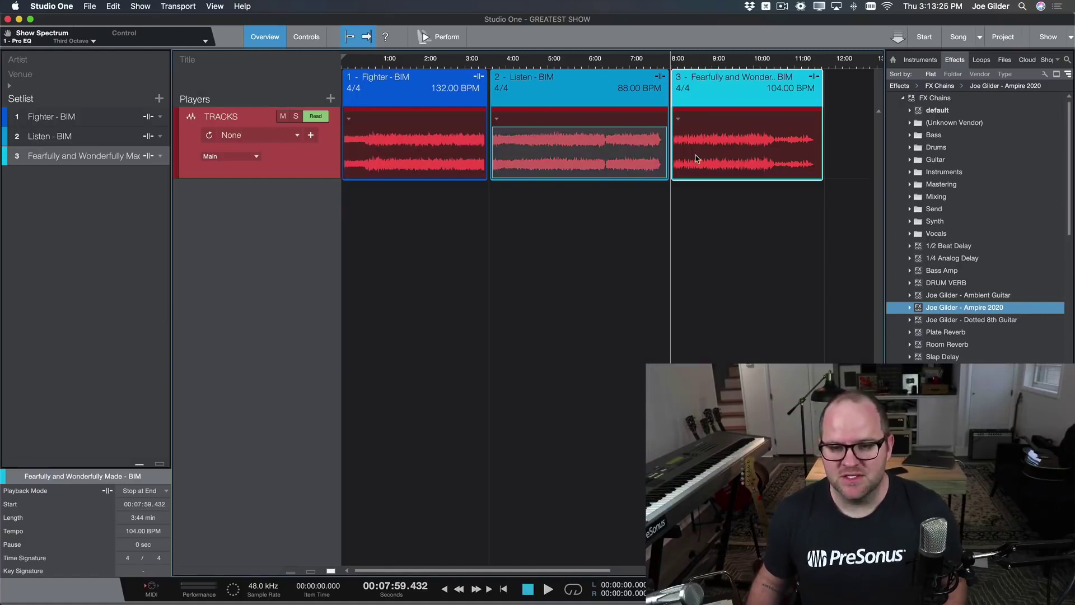
click(698, 160)
click(575, 158)
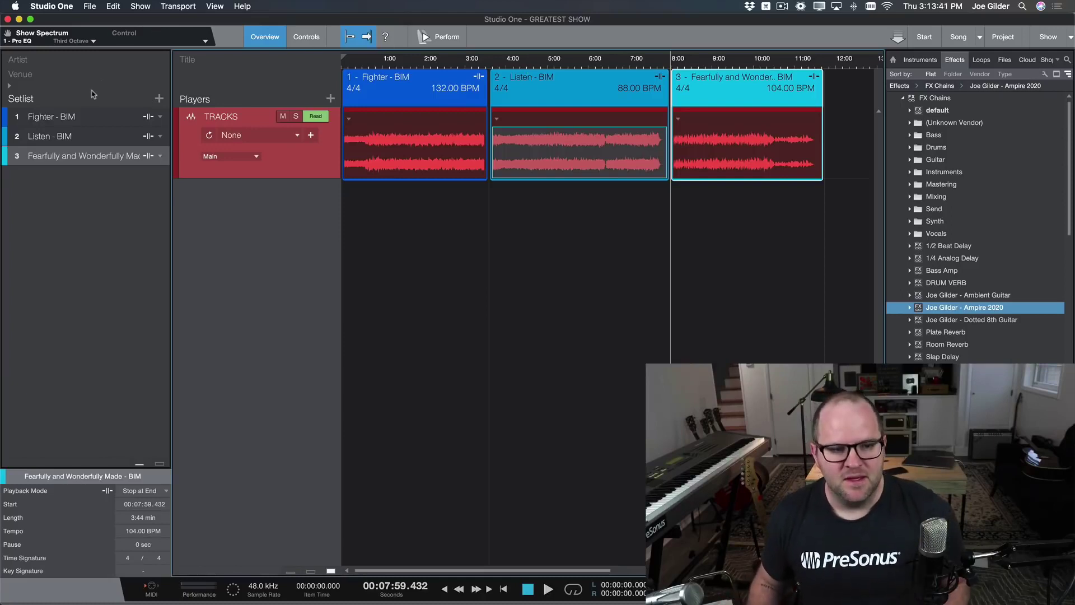
- Insert a new setlist item after Fighter - BIM and begin renaming it
click(84, 115)
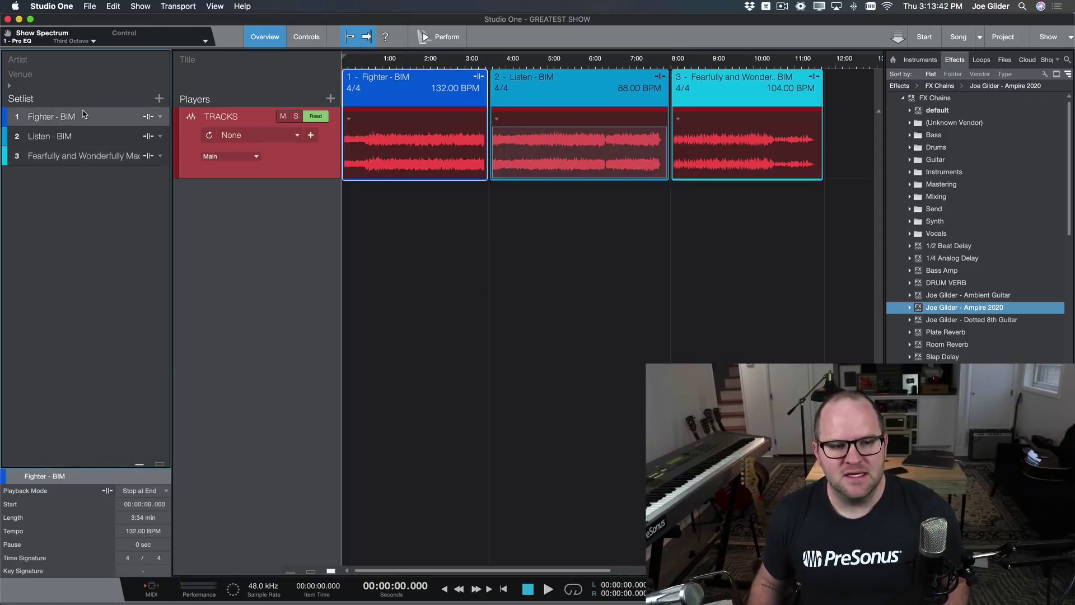
click(159, 99)
double_click(42, 136)
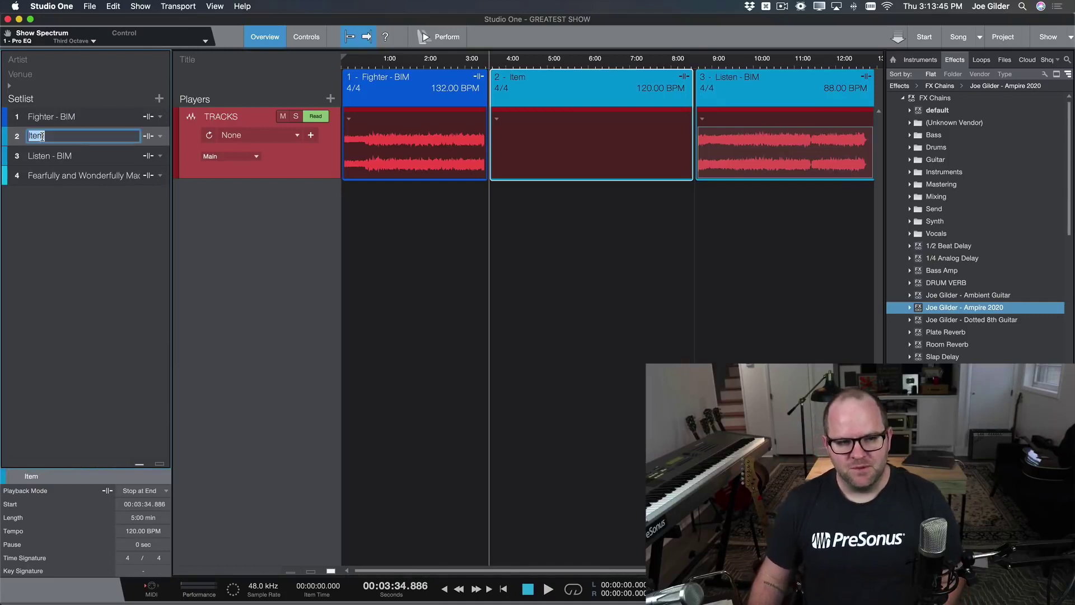
- Name the new setlist entry TALK and keep its playback mode set to stop at the end
text(TALK)
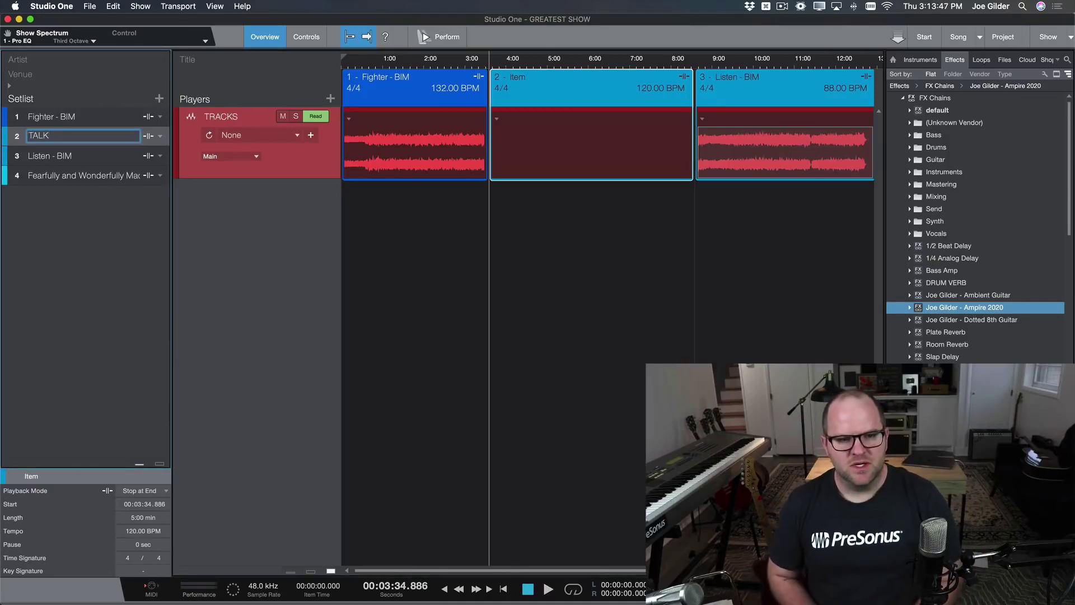
key(Return)
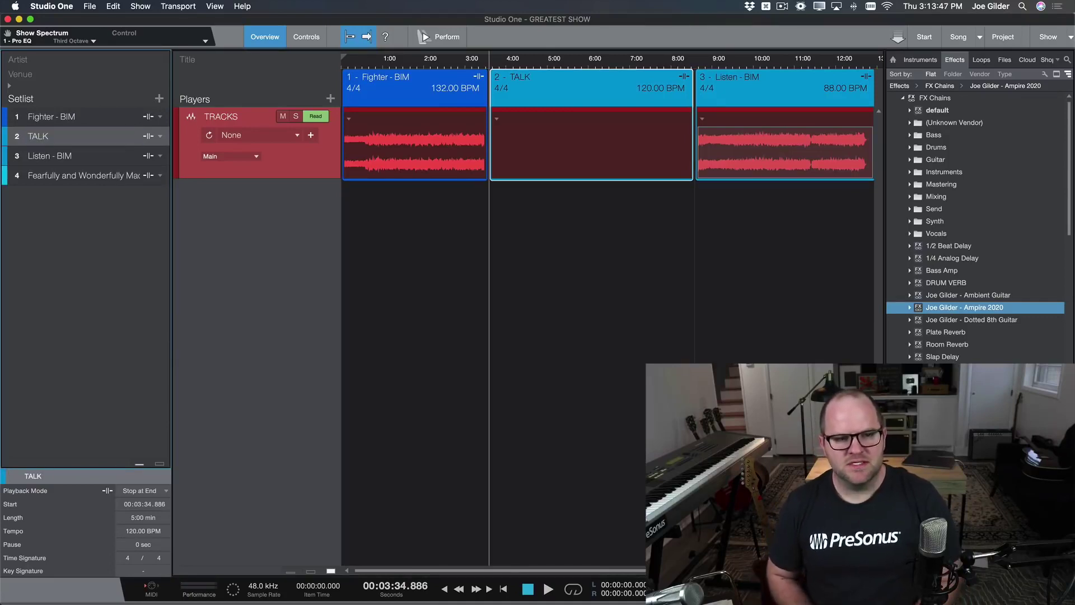
click(148, 118)
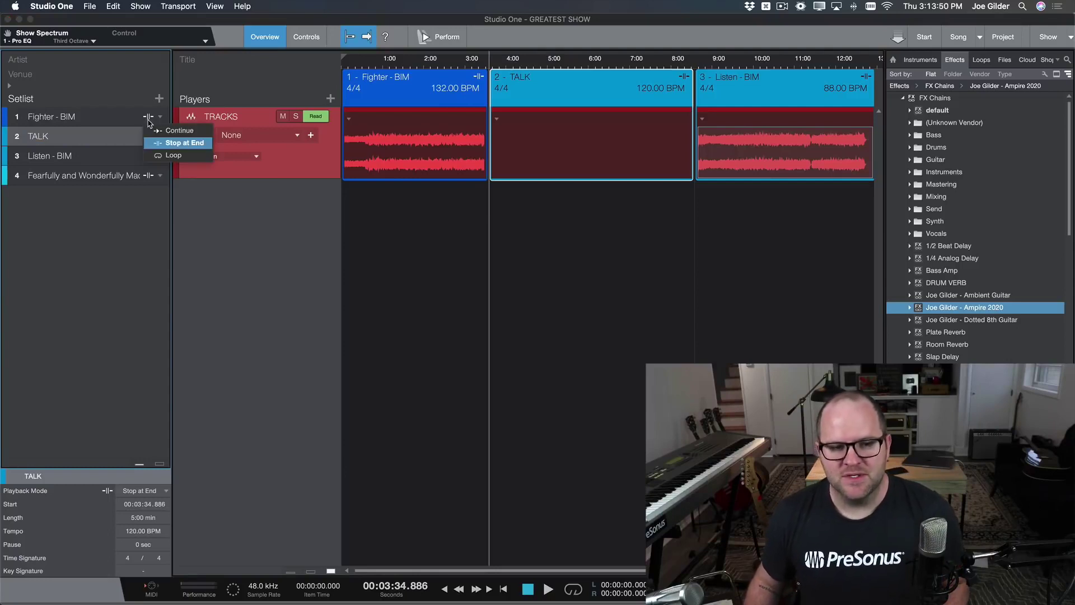
click(176, 144)
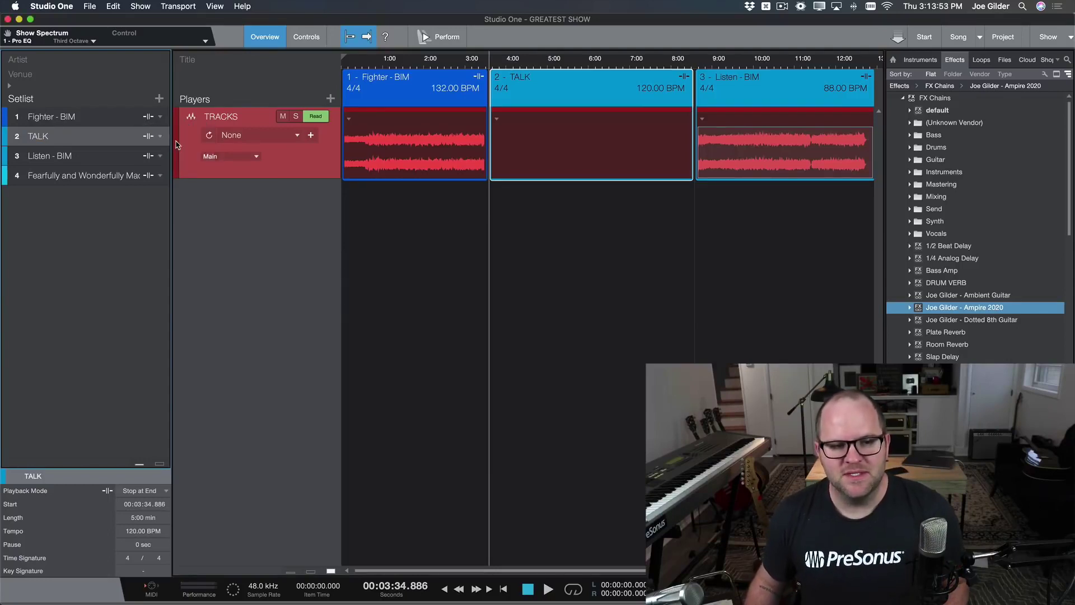
- Set Listen - BIM's playback mode to Continue into the next song
click(149, 156)
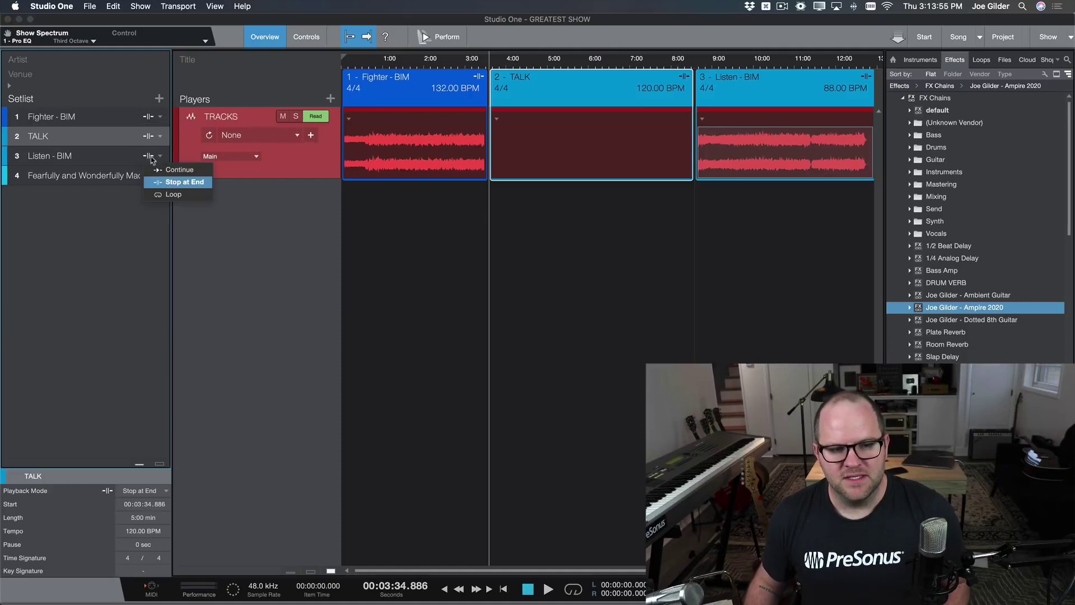
click(166, 170)
click(107, 172)
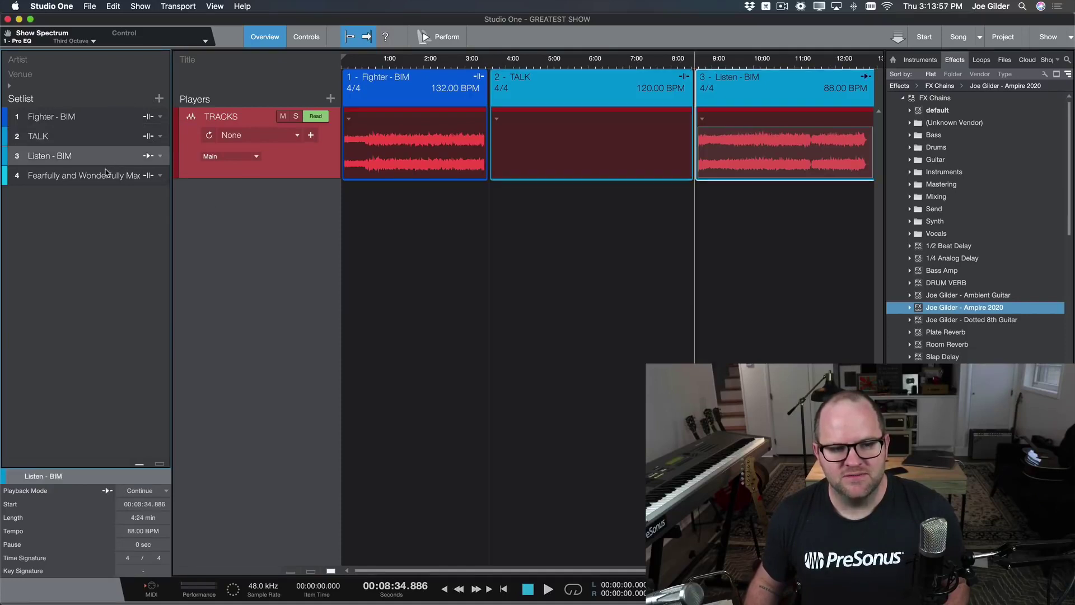
click(107, 163)
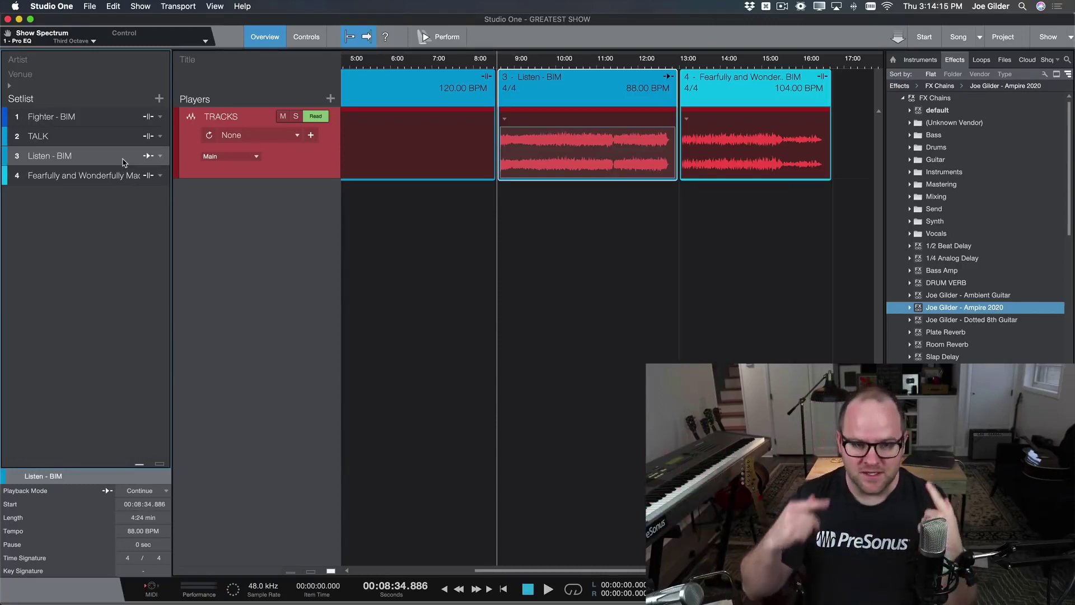
key(F3)
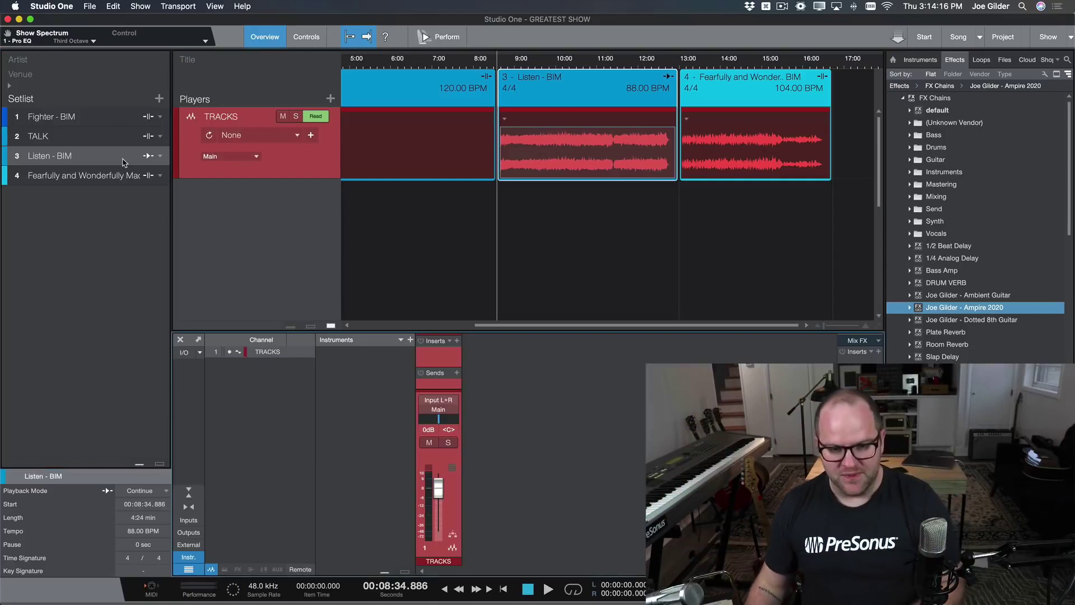
click(448, 413)
click(490, 443)
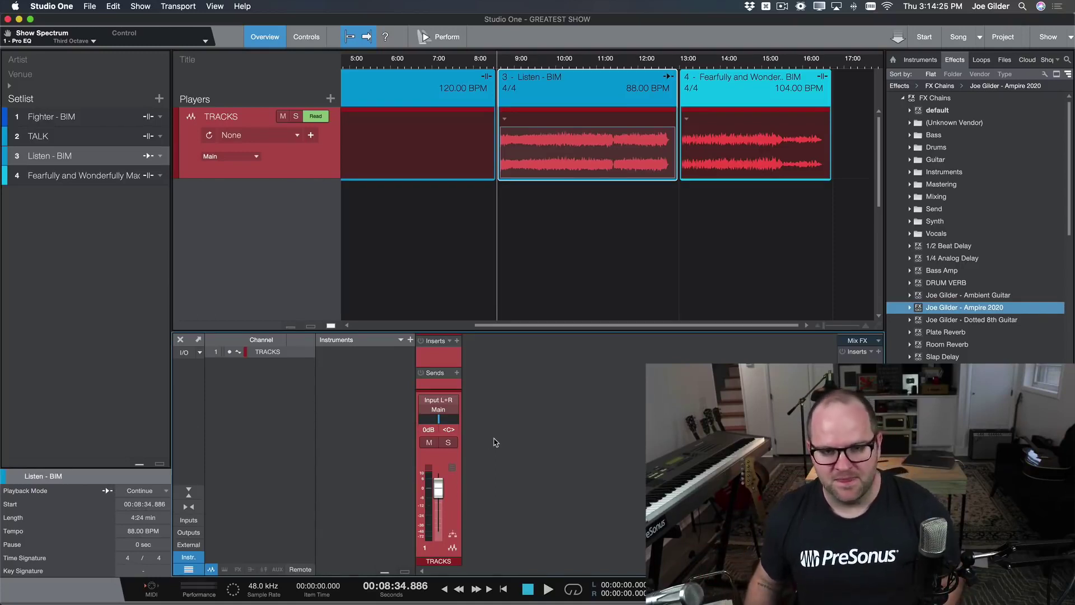
key(F3)
scroll(487, 265, left, 5)
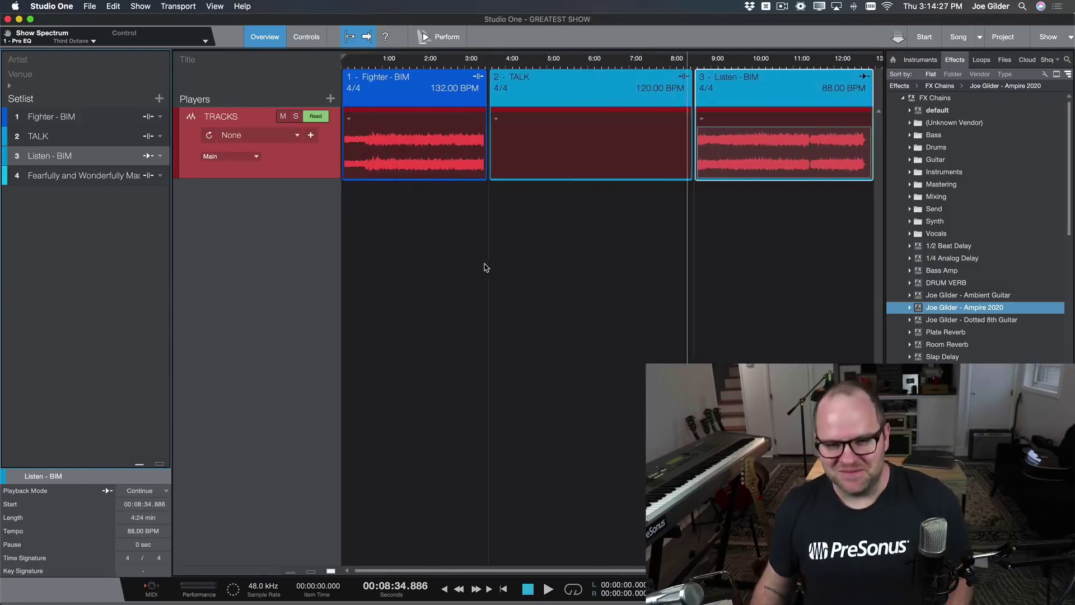
scroll(486, 268, down, 5)
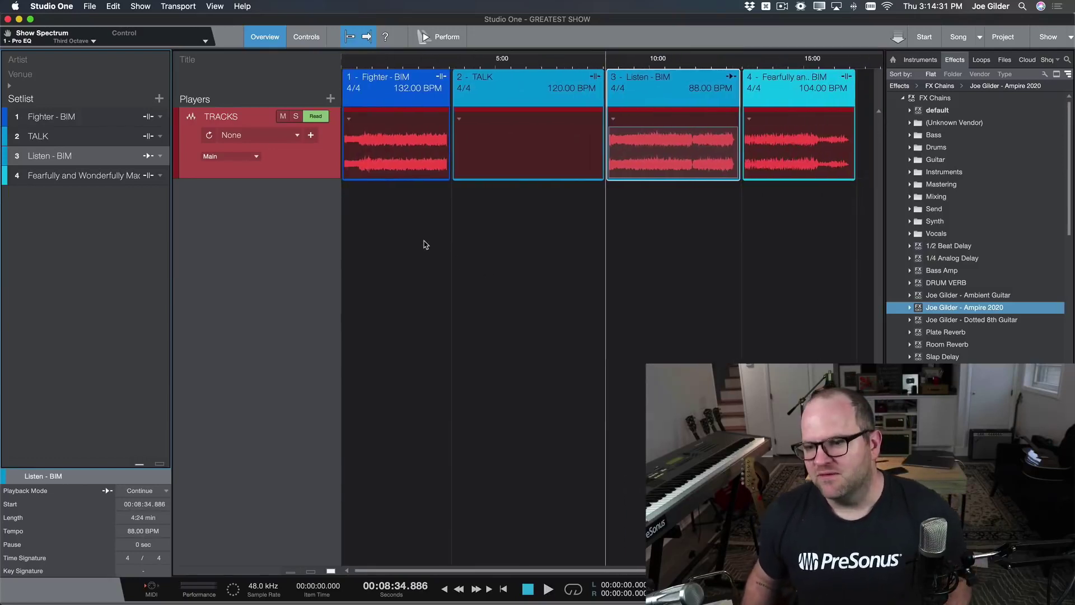
- Add a new Real Instrument (AUX) player named GUITAR
click(329, 99)
click(503, 167)
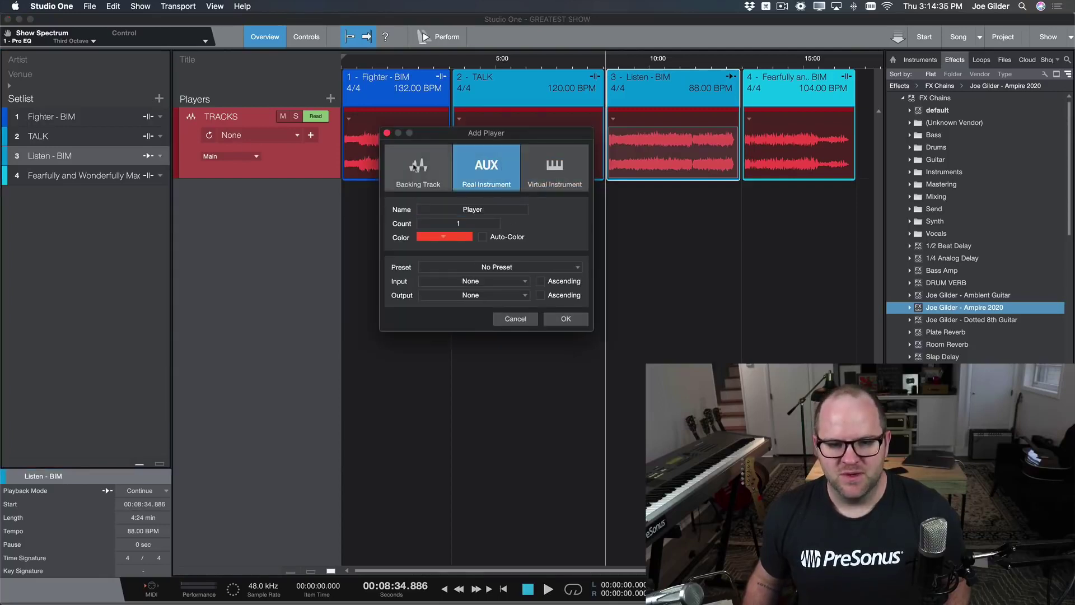
click(408, 167)
click(476, 168)
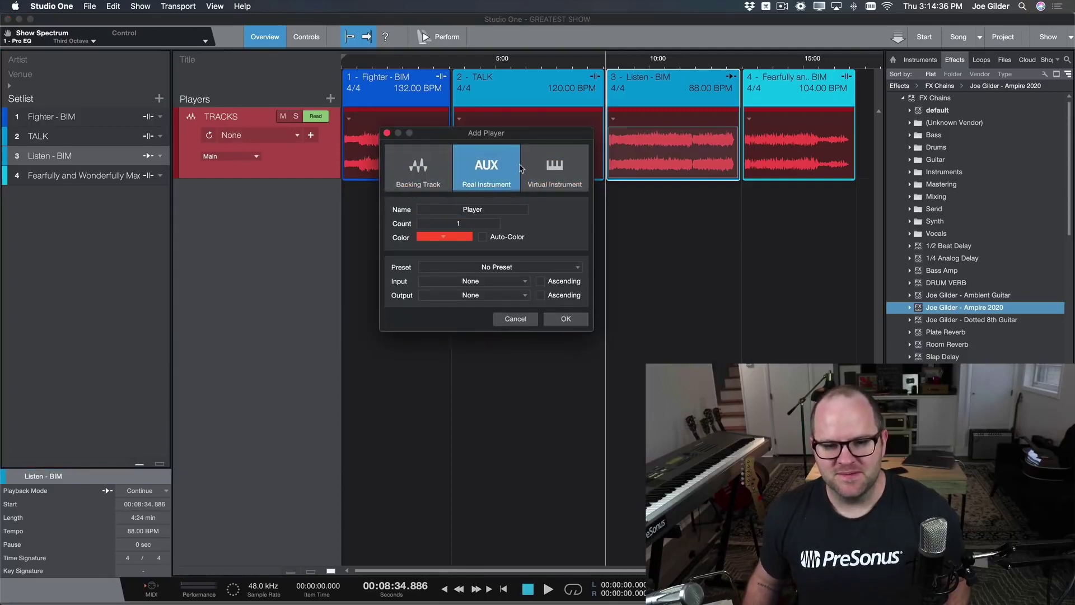
click(484, 208)
text(GUITAR)
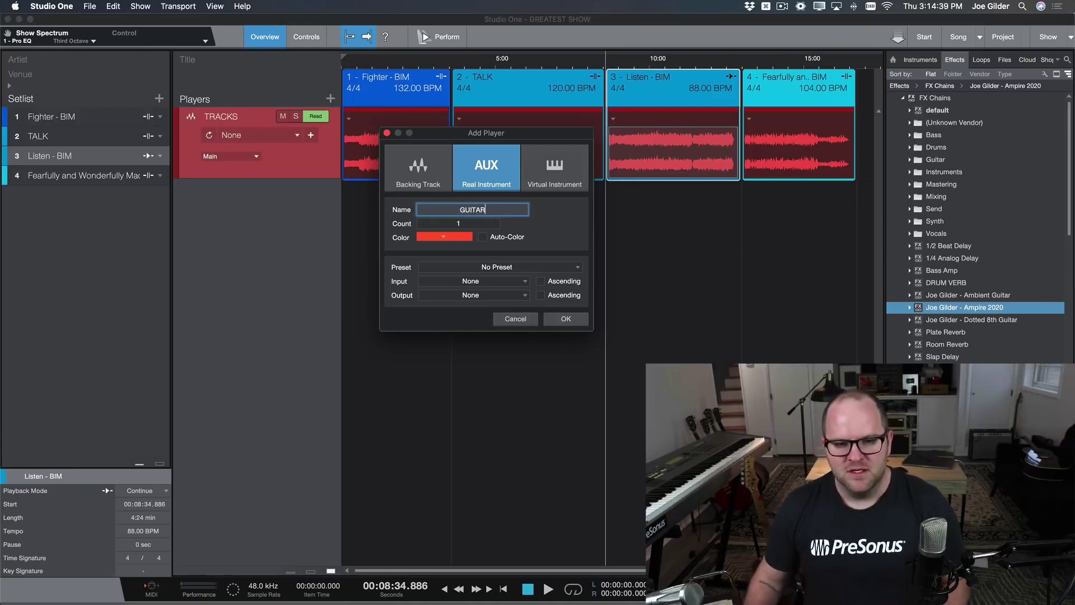
- Set the GUITAR player's colour to green
click(459, 237)
click(425, 278)
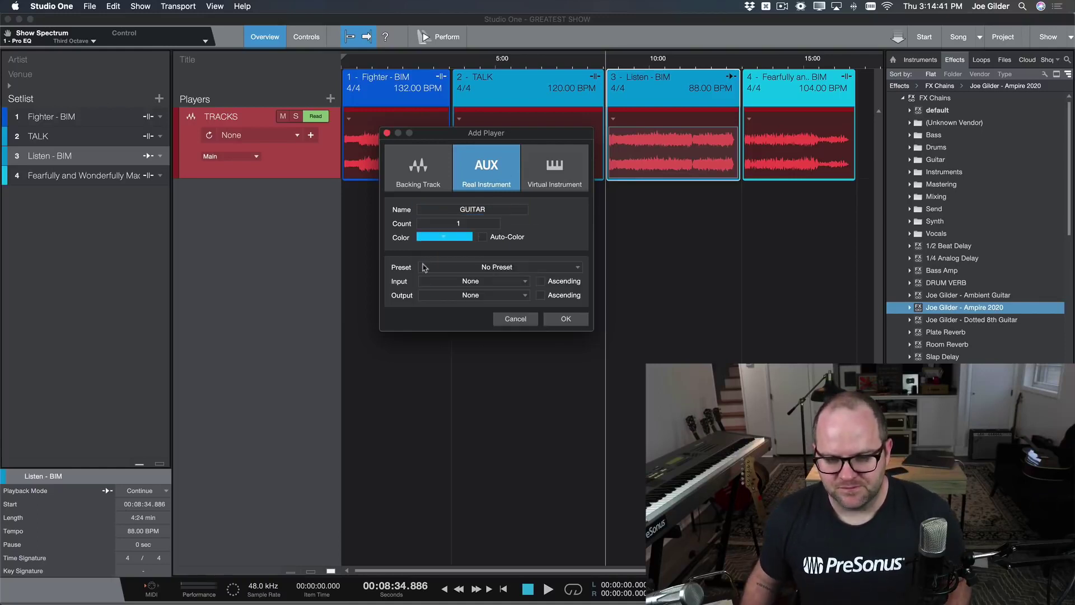
click(425, 278)
click(444, 236)
click(444, 235)
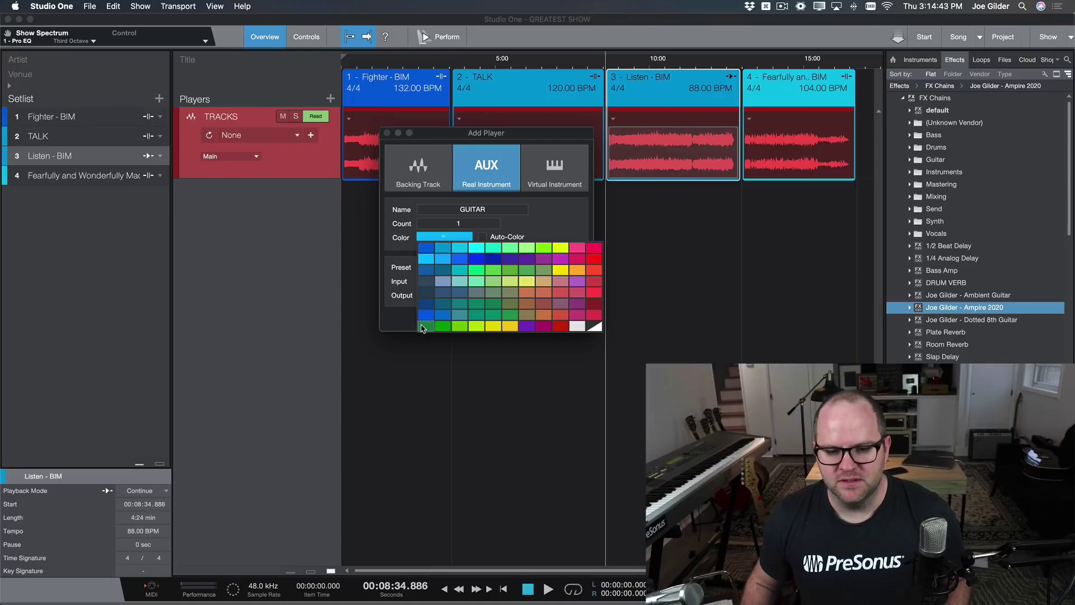
click(422, 326)
- Route the GUITAR player from Input R to Main output and create it
click(504, 281)
click(465, 314)
click(478, 295)
click(469, 307)
click(563, 318)
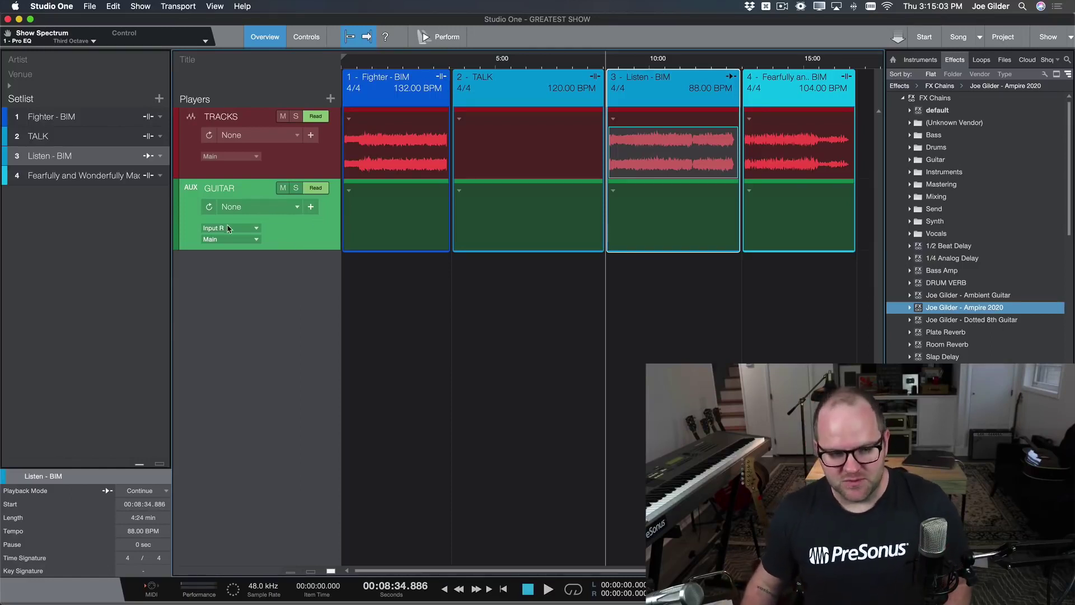
- Show the GUITAR player's patch options, dismiss them, and deselect the Listen - BIM audio event
right_click(292, 227)
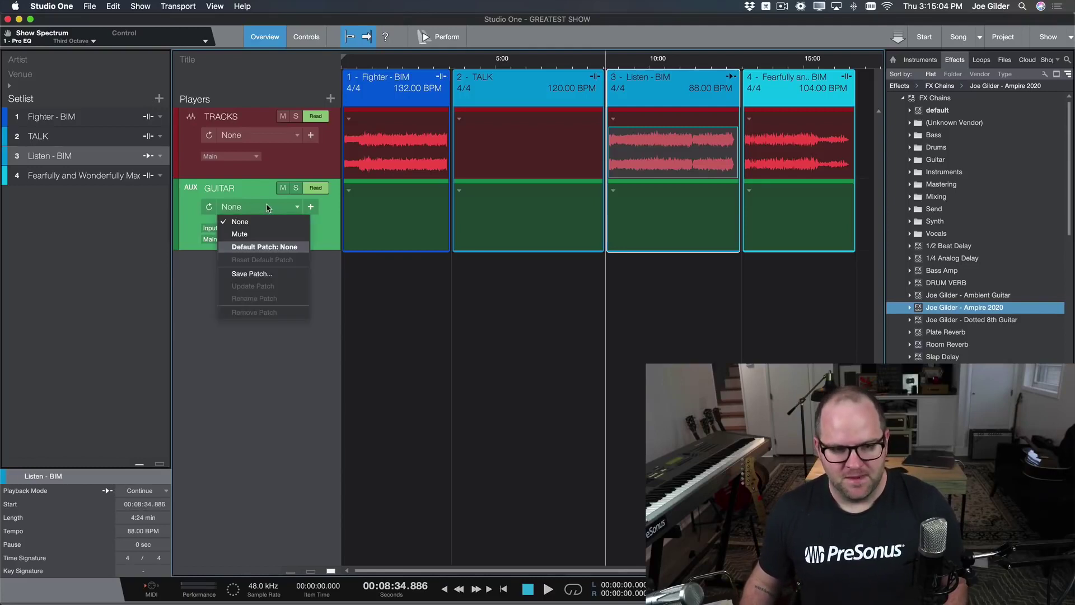
click(323, 225)
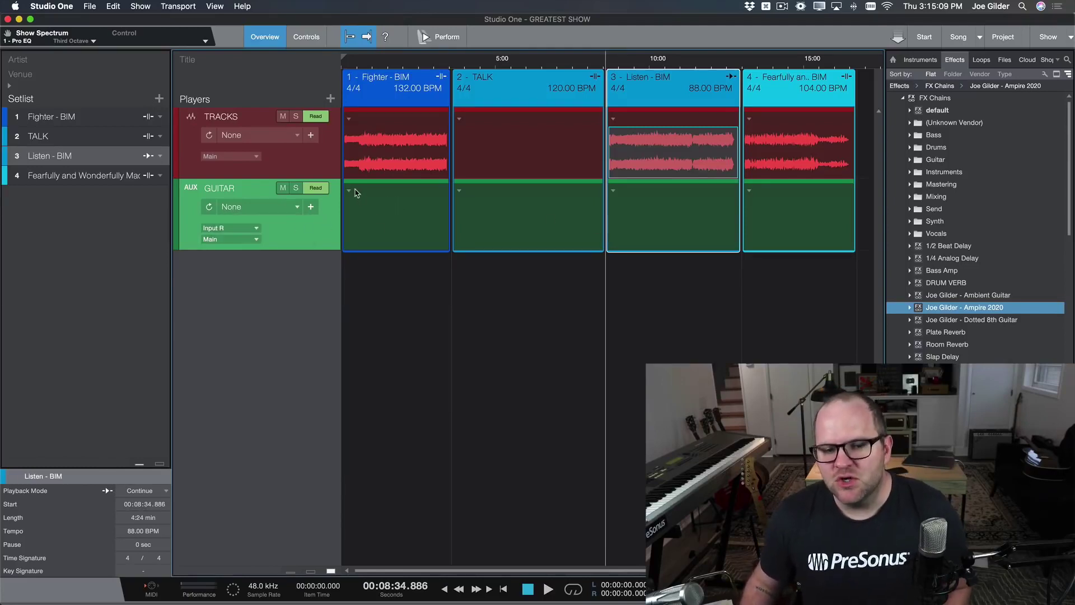
click(683, 217)
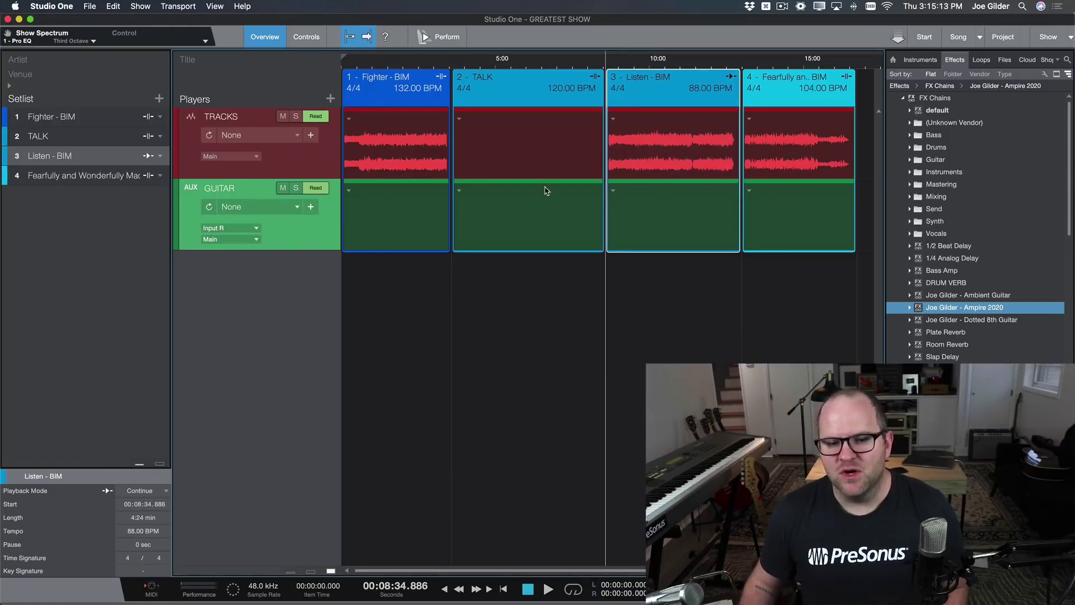
- Scroll the Effects browser to show the FX Chains presets
mouse_move(368, 192)
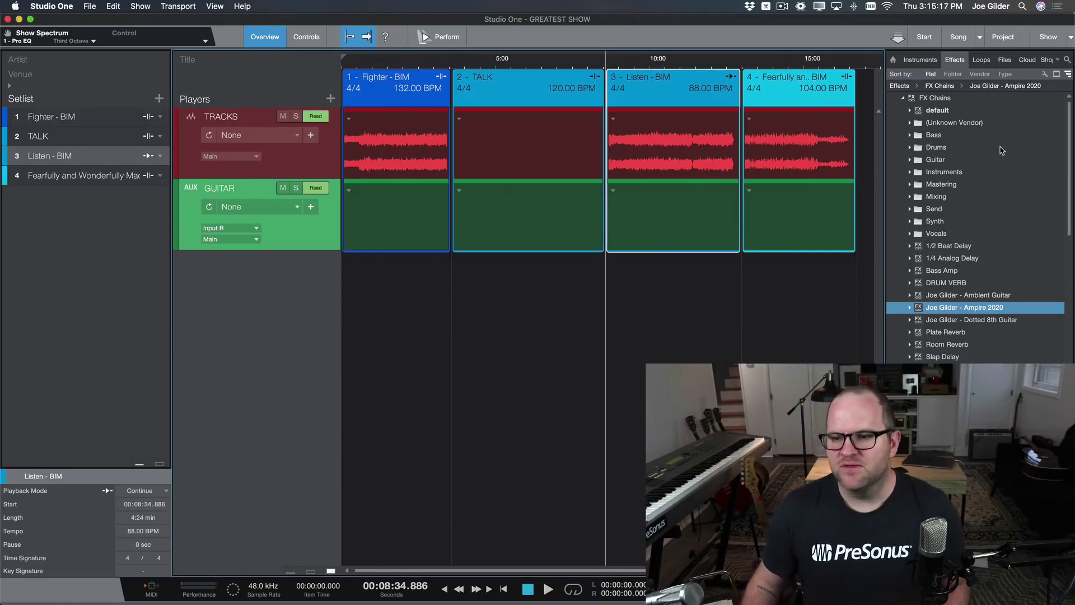
scroll(1001, 150, down, 1)
scroll(1001, 150, up, 1)
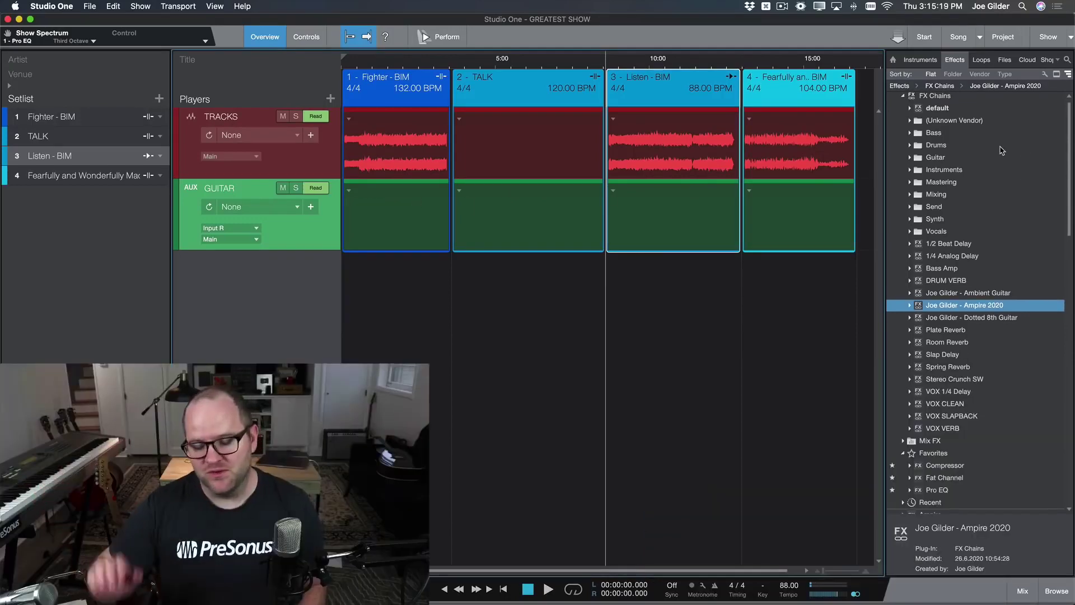
scroll(996, 175, down, 15)
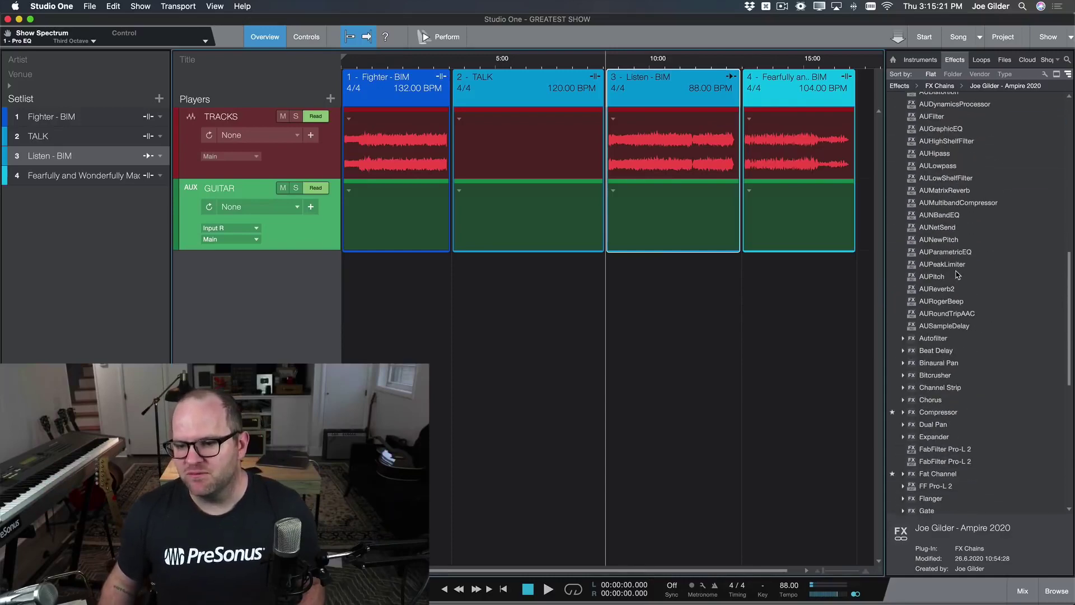
scroll(958, 275, up, 12)
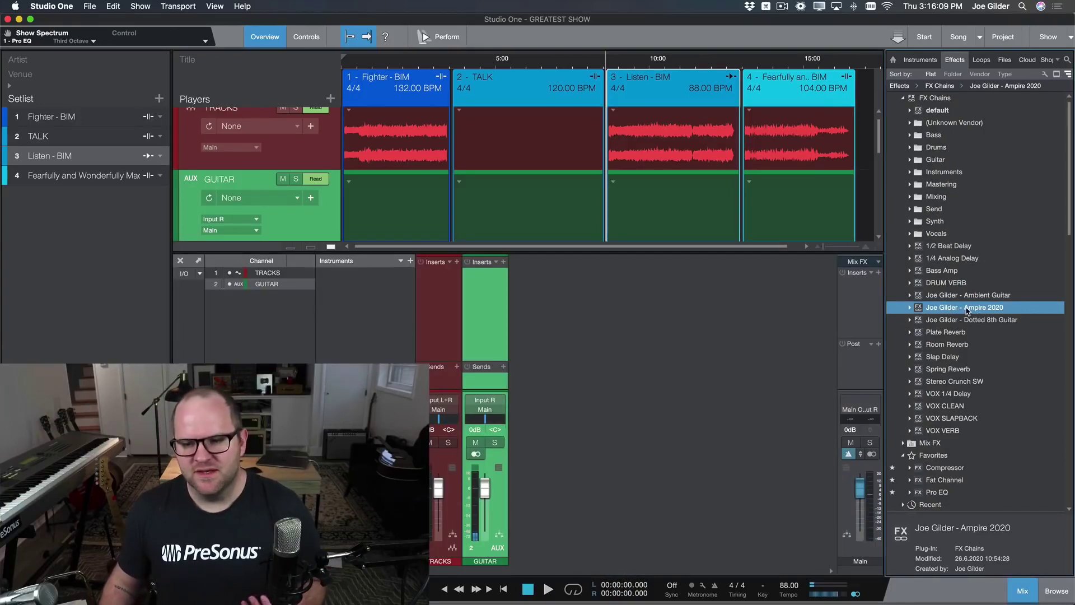
- Load the Ampire 2020 FX chain onto GUITAR, enlarge the console, and cue playback into Fighter - BIM
drag(965, 310, 692, 224)
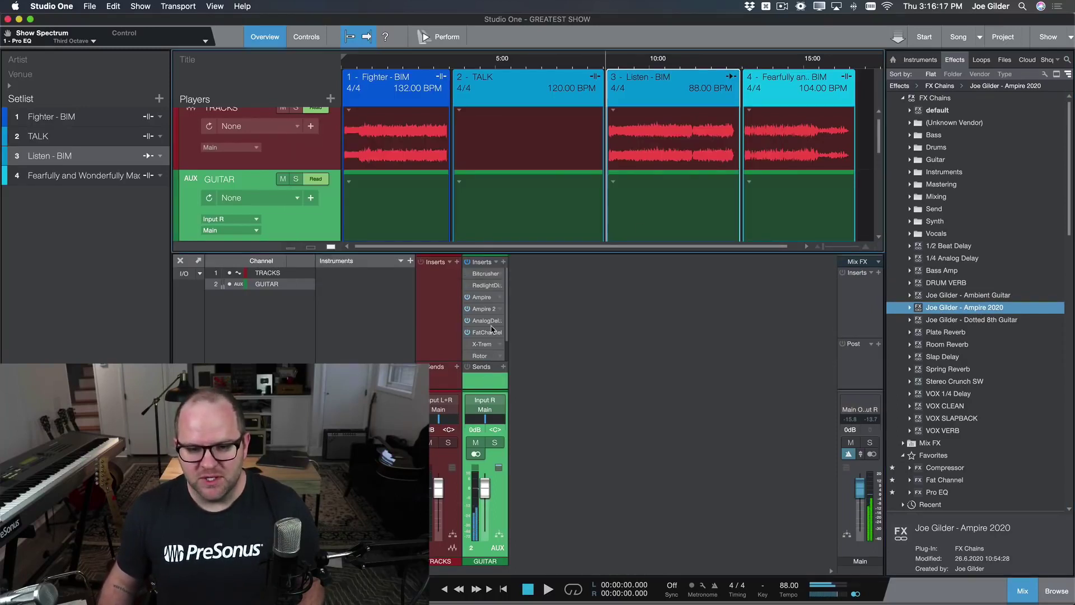
drag(538, 250, 542, 178)
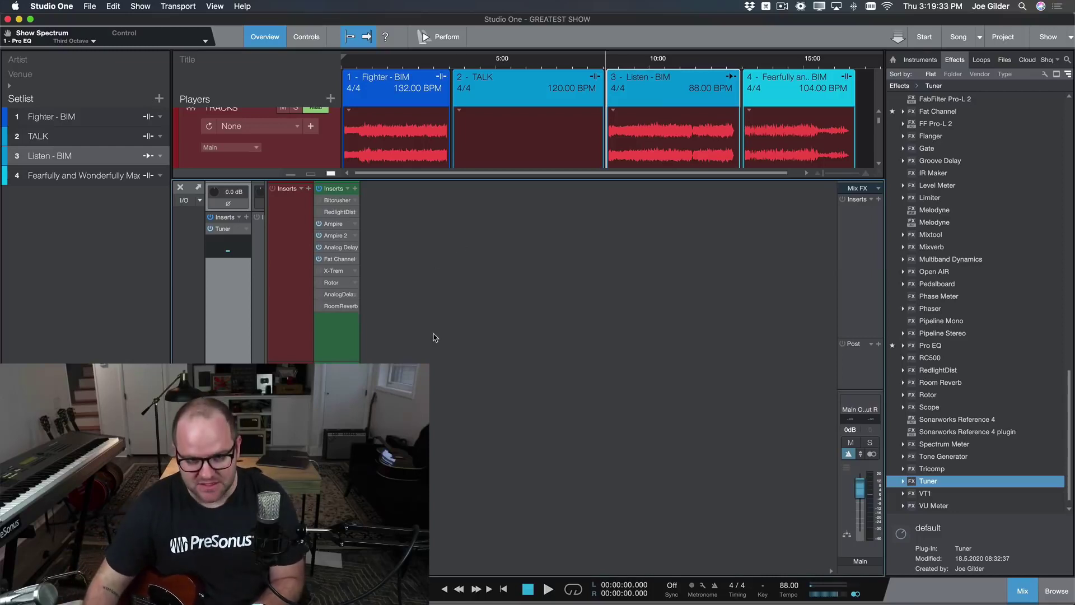
scroll(427, 146, down, 2)
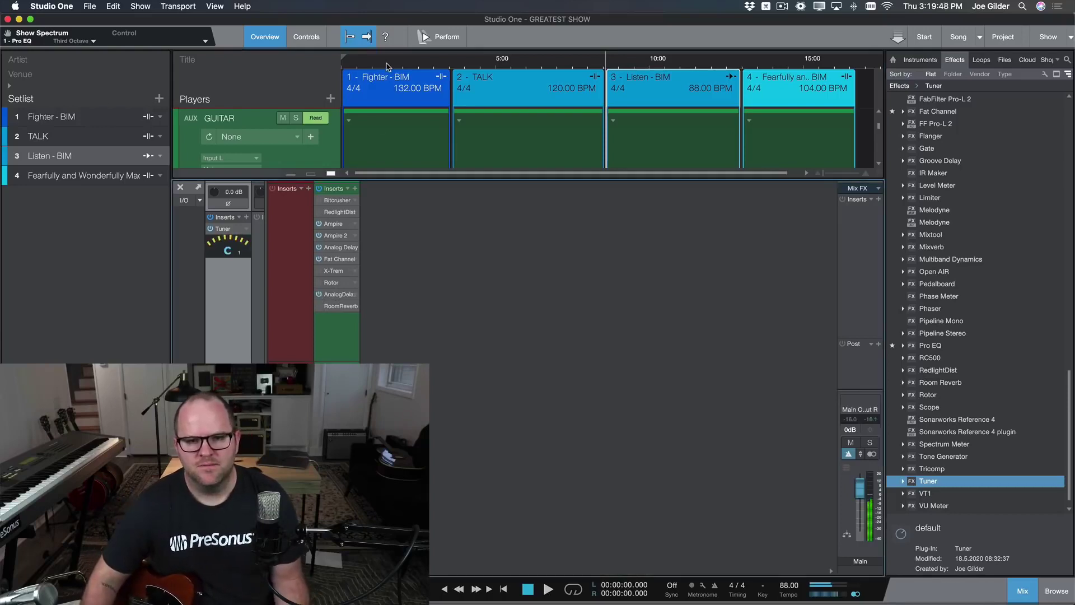
click(386, 65)
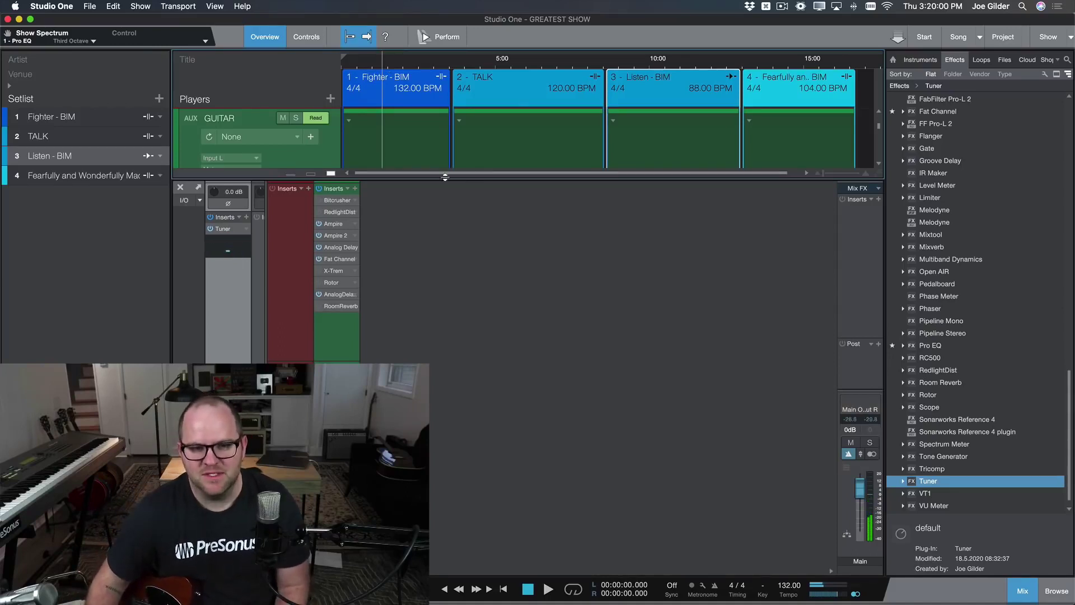
- Save the GUITAR player's current effects as a new patch named '1/4 delay'
key(F3)
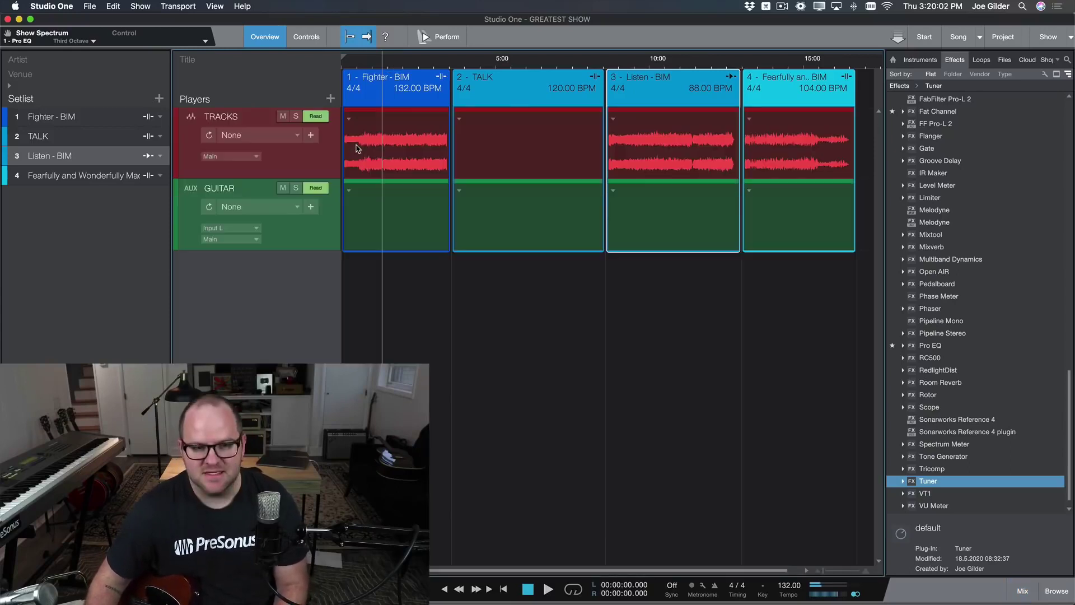
click(351, 191)
click(352, 193)
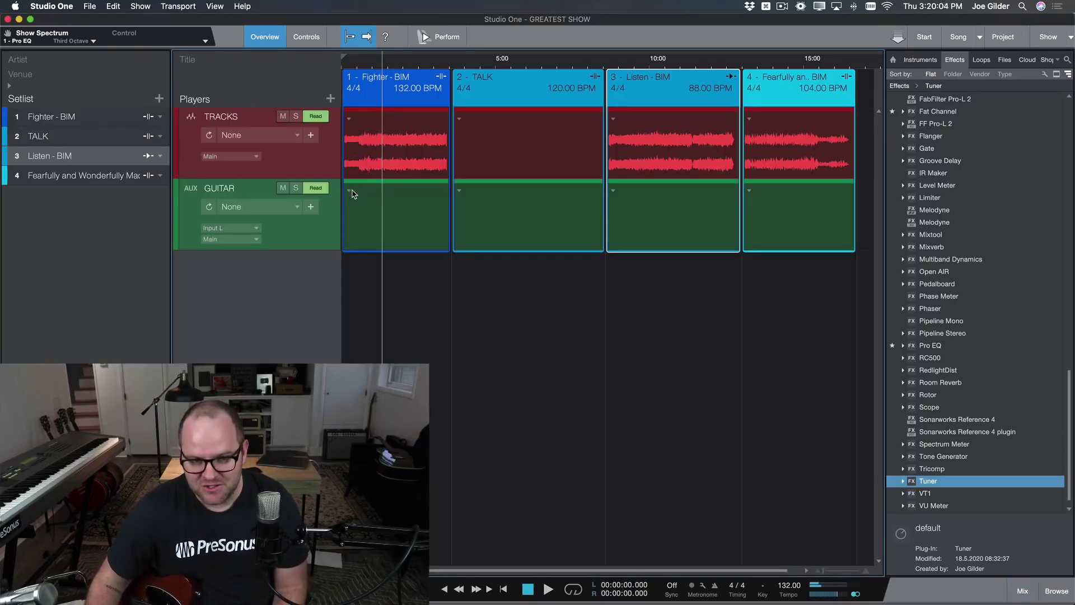
click(311, 208)
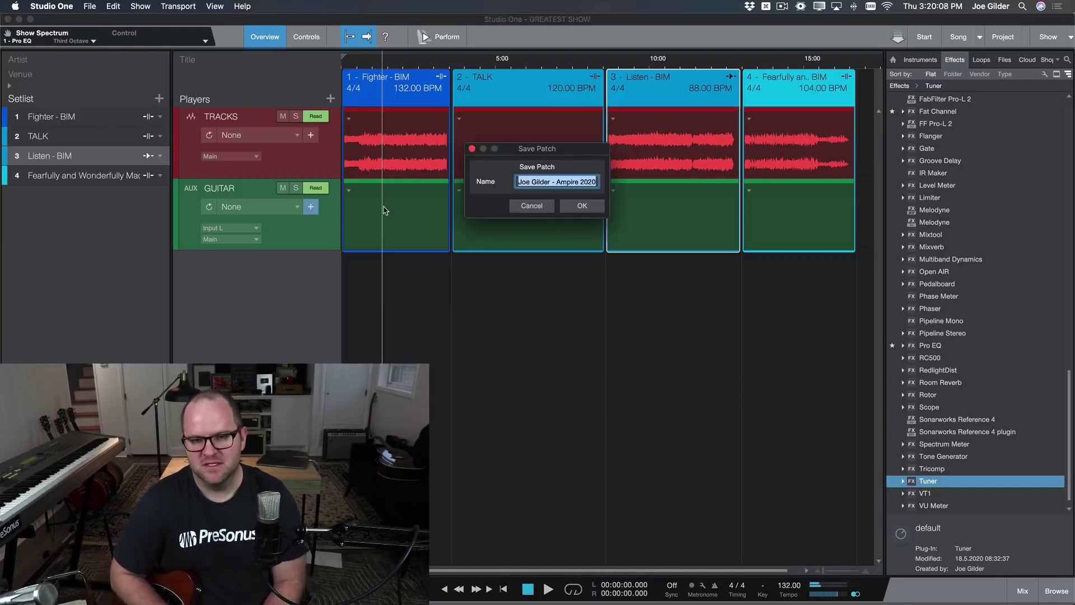
key(BackSpace)
text(1/4 delay)
key(Return)
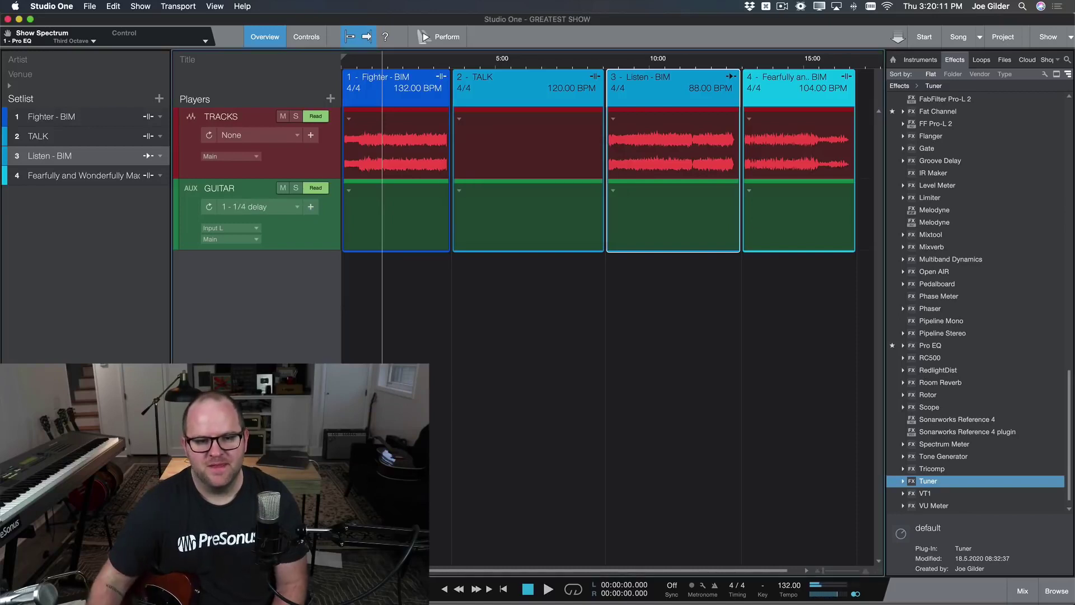
- Assign the 1/4 delay patch to Fighter - BIM's GUITAR slot and cue playback into TALK
click(348, 191)
click(374, 234)
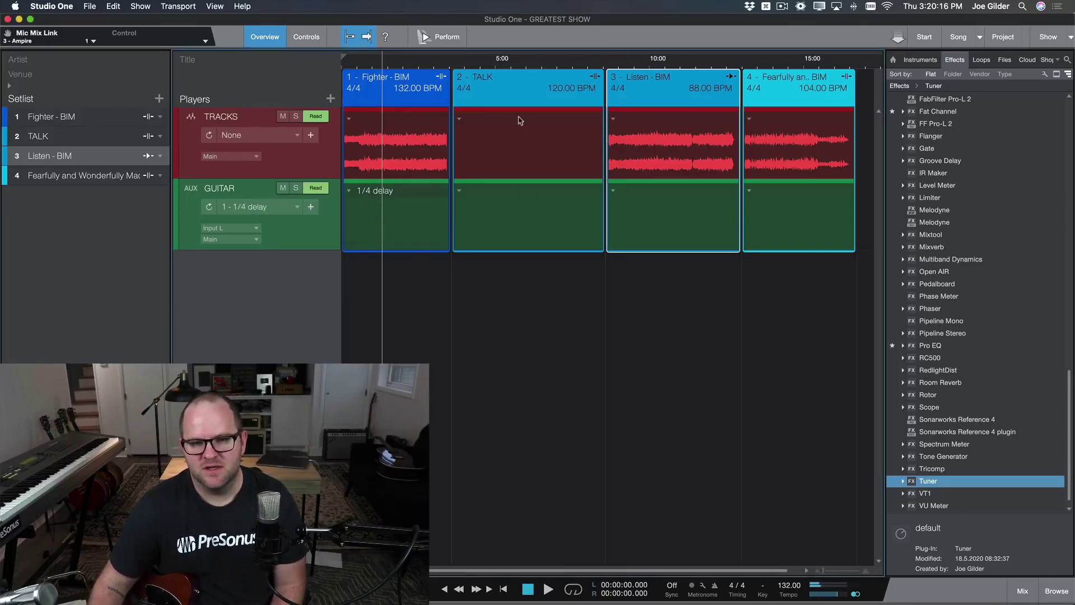
click(485, 63)
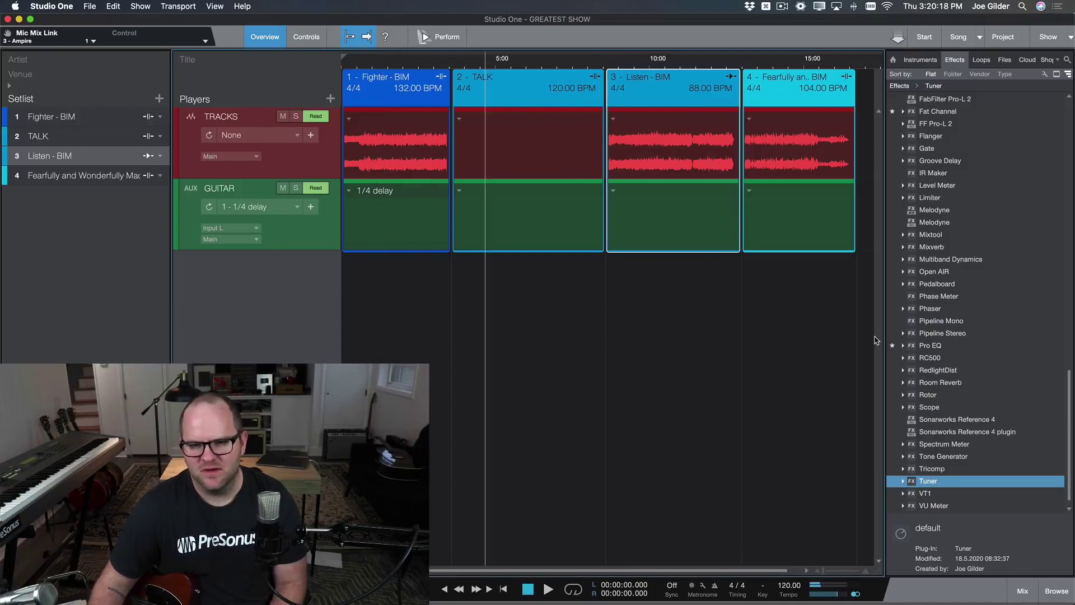
key(F3)
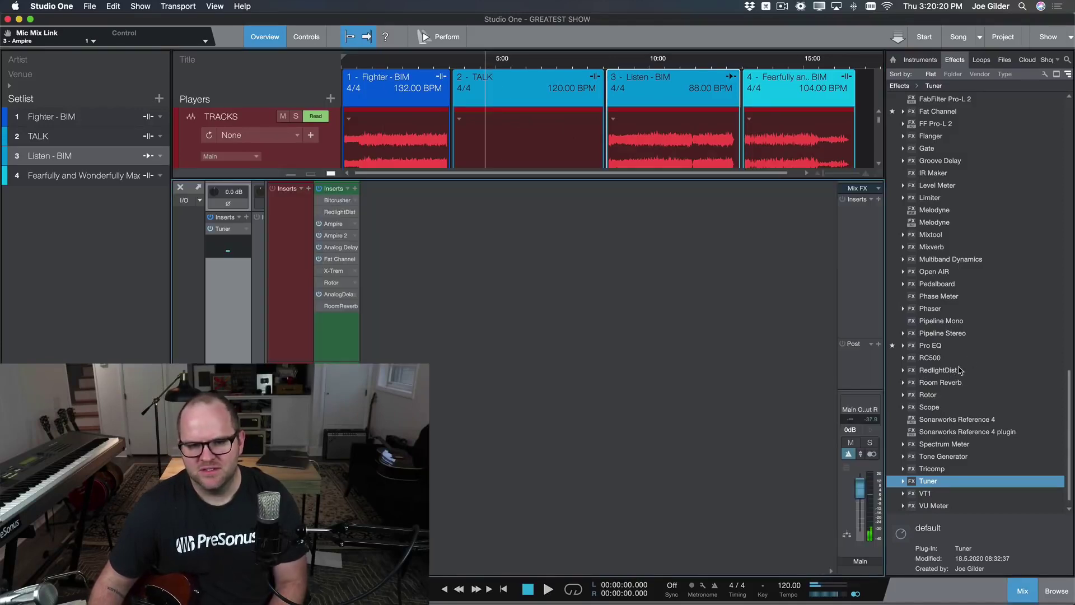
key(F3)
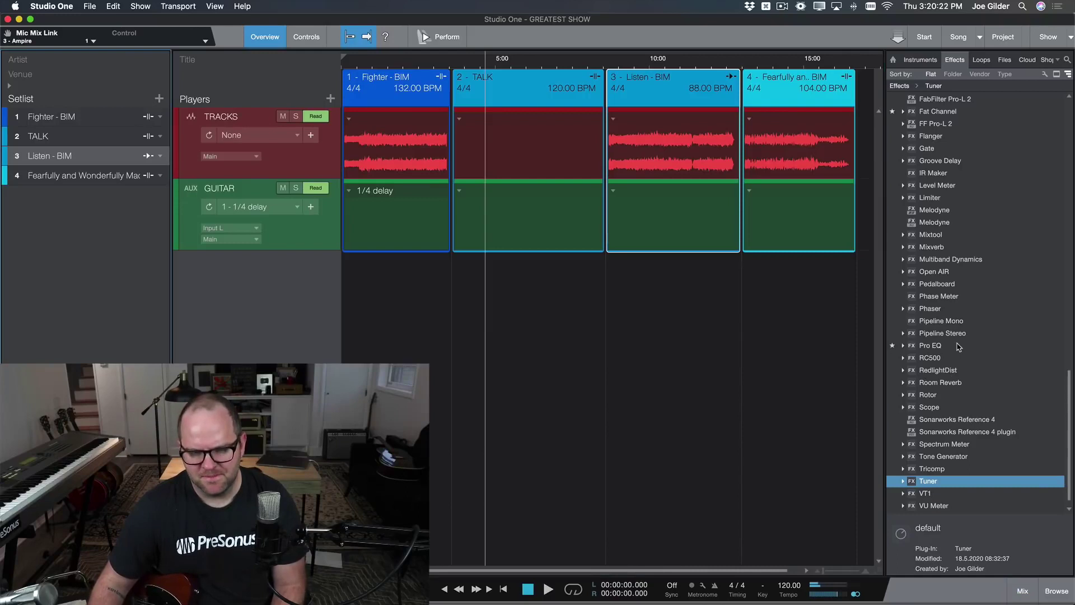
- Set TALK's GUITAR patch to Mute and move playback to the start of Listen - BIM
click(460, 191)
click(477, 219)
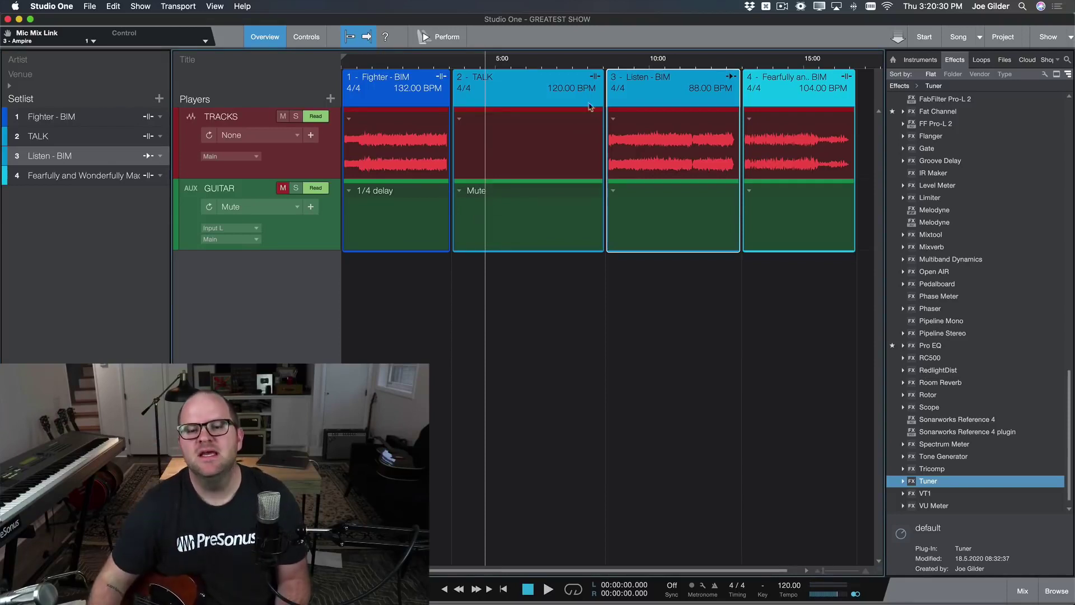
click(619, 67)
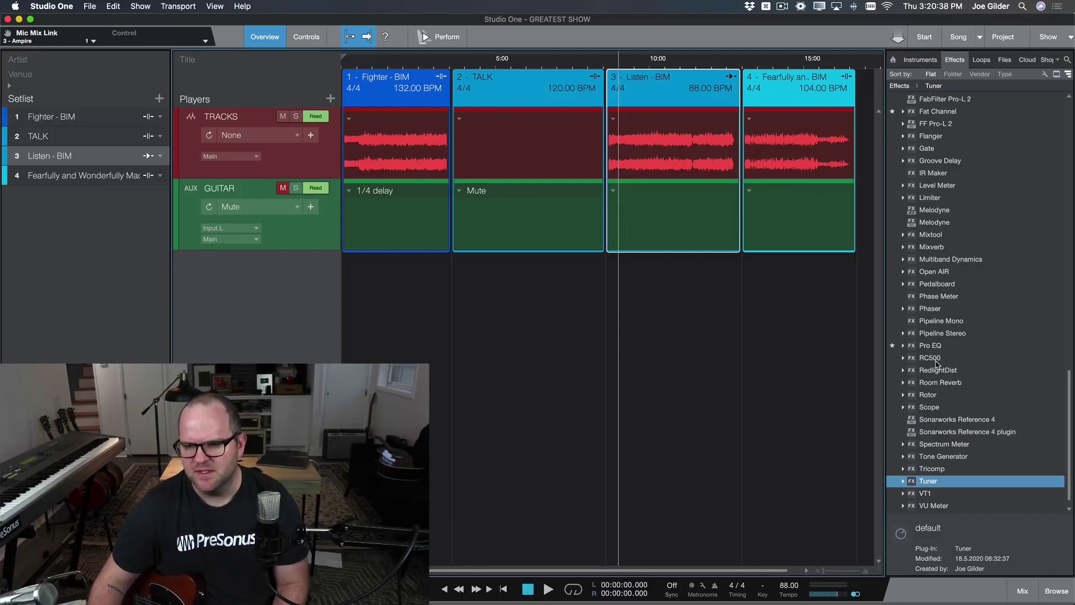
- Bring up the mix console and select the AUX GUITAR channel
click(934, 173)
scroll(971, 258, up, 15)
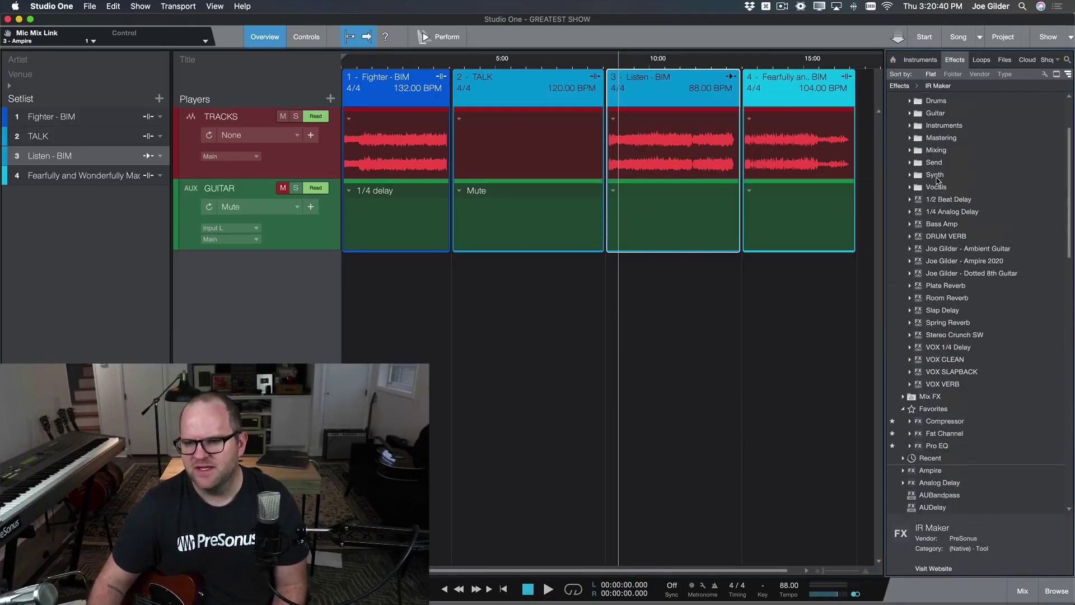
scroll(971, 257, up, 3)
key(F3)
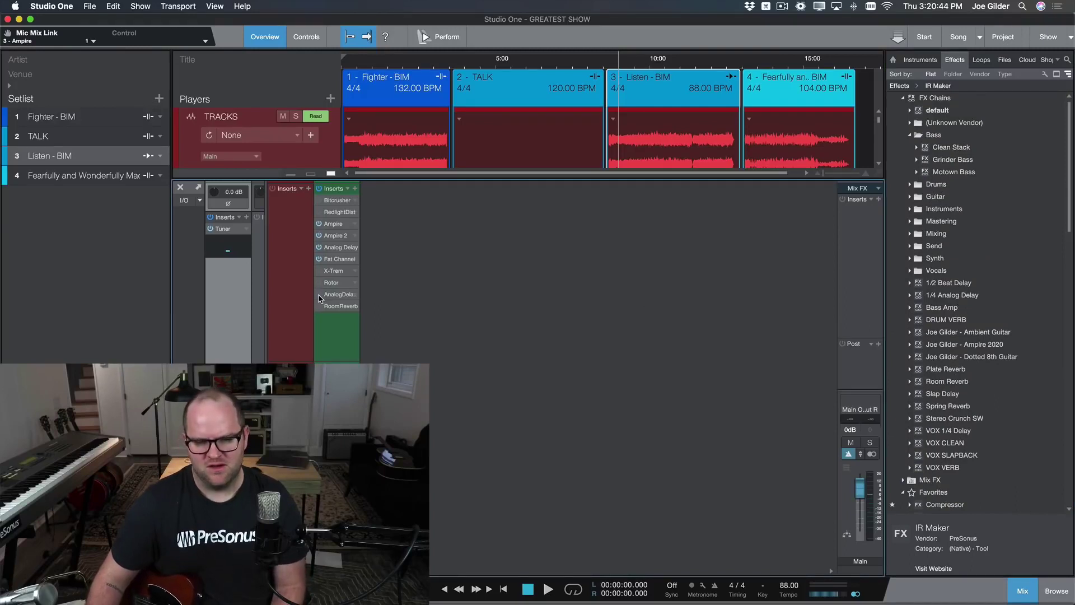
click(337, 336)
click(283, 116)
key(F3)
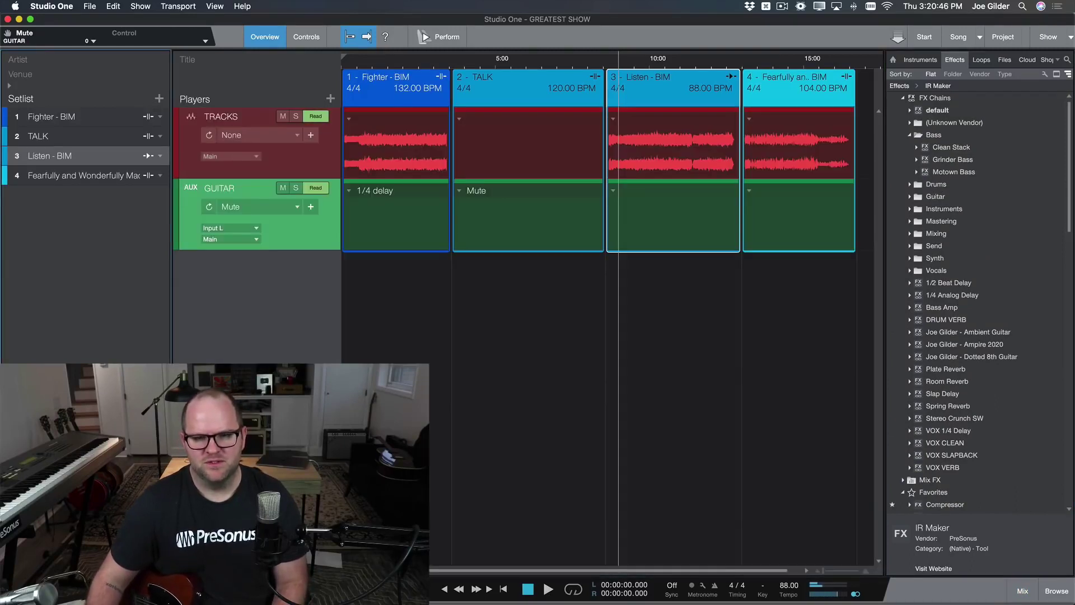
click(308, 210)
text(ST)
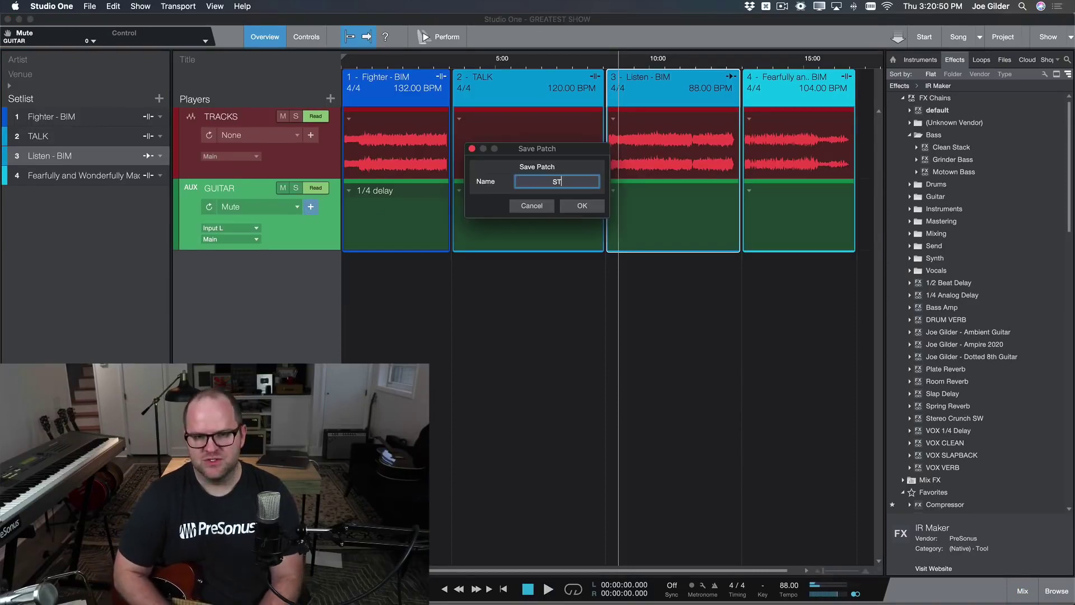
key(BackSpace)
key(BackSpace)
text(CRUNCH)
key(BackSpace)
key(BackSpace)
key(BackSpace)
text(NCH)
key(Return)
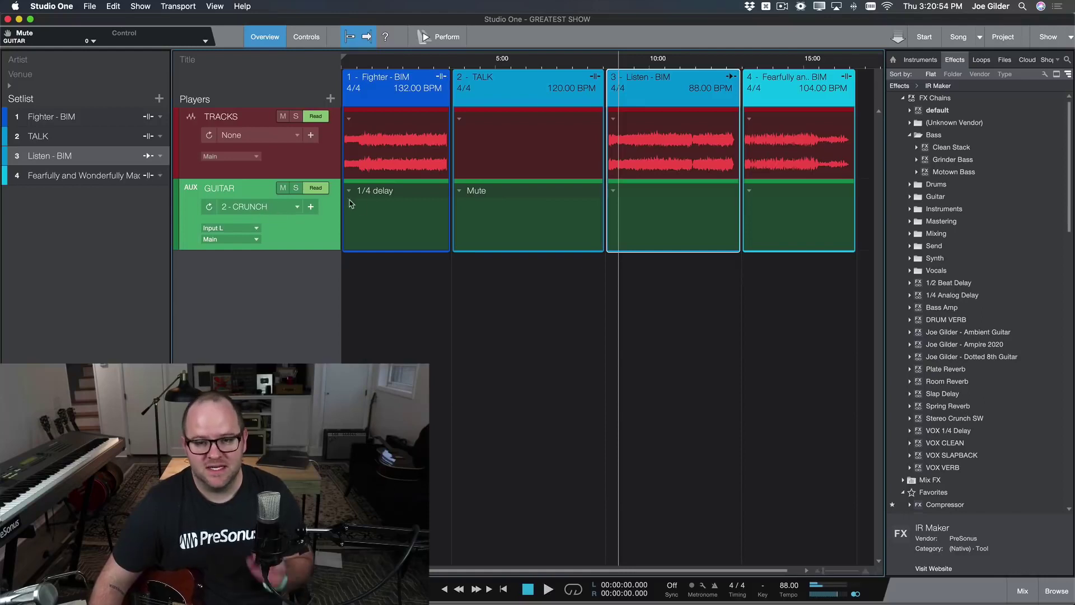
click(612, 191)
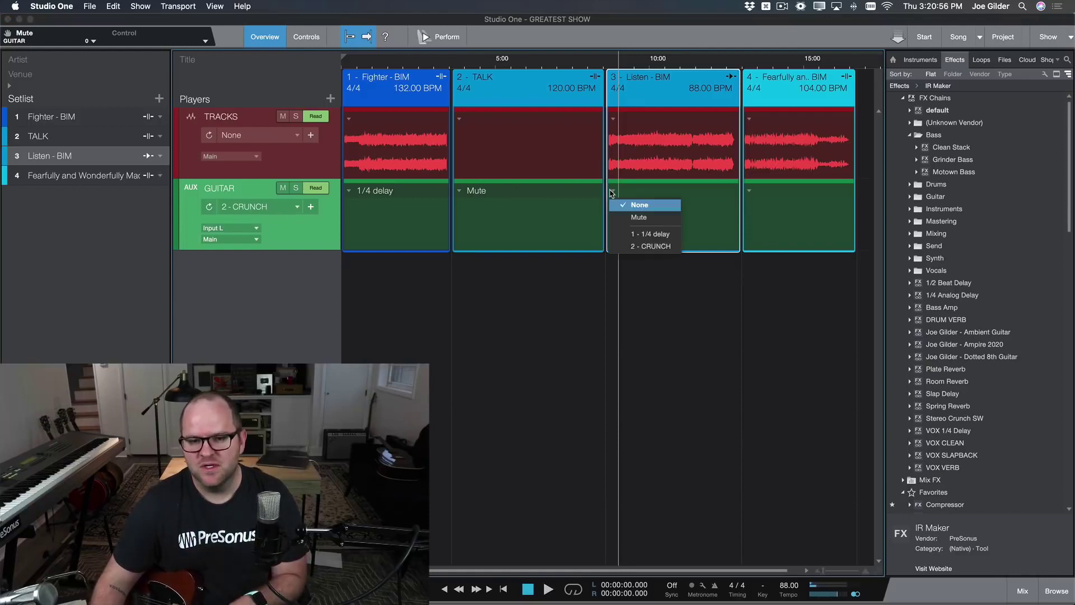
click(650, 246)
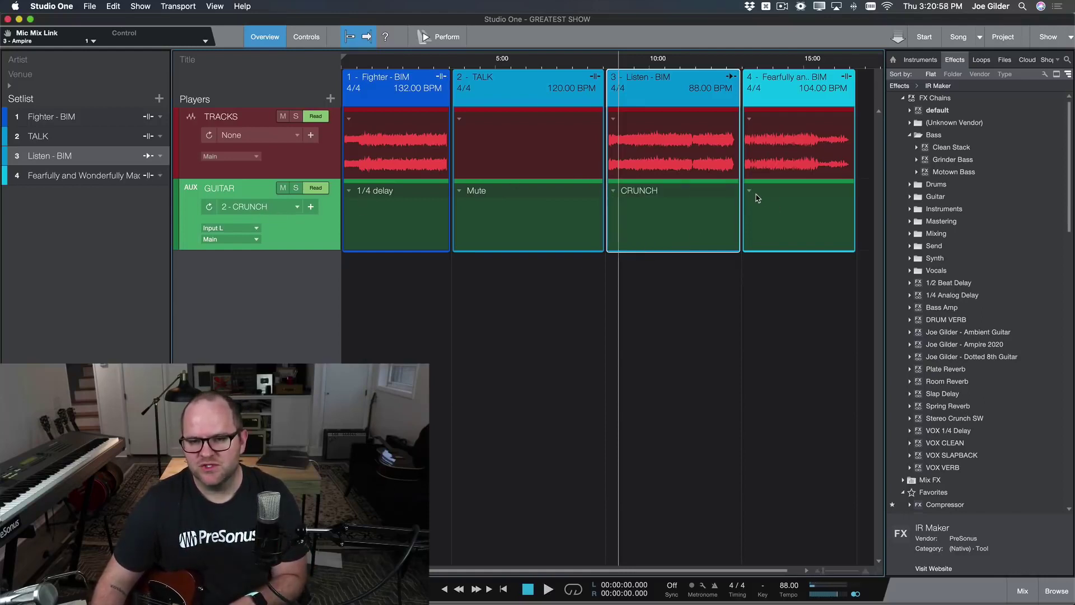
click(774, 63)
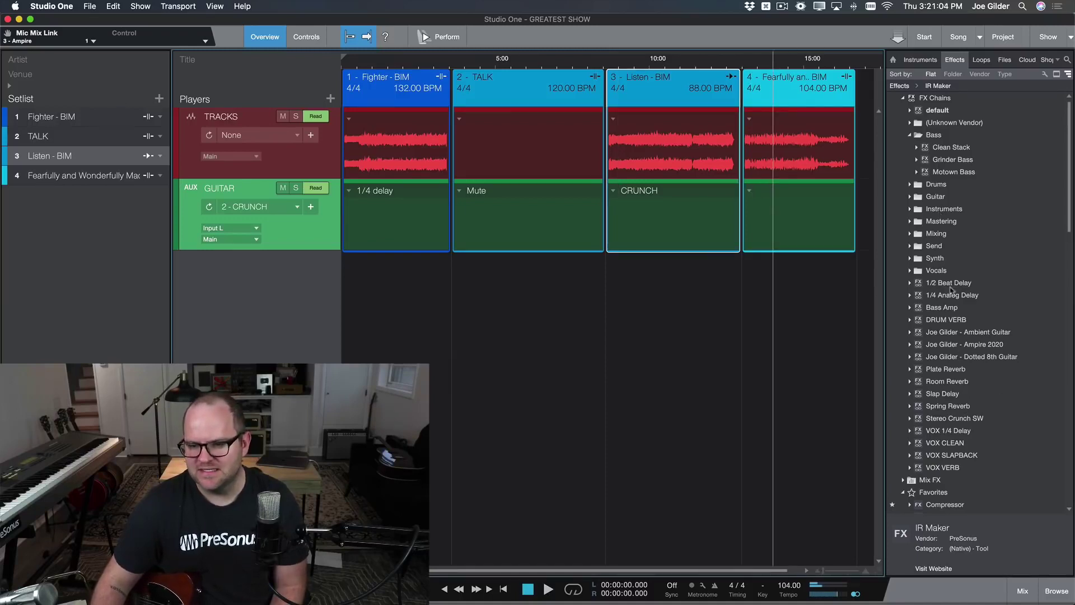
- Load the Ambient Guitar effects chain onto the GUITAR player and close the inserts and mixer
drag(962, 334, 806, 224)
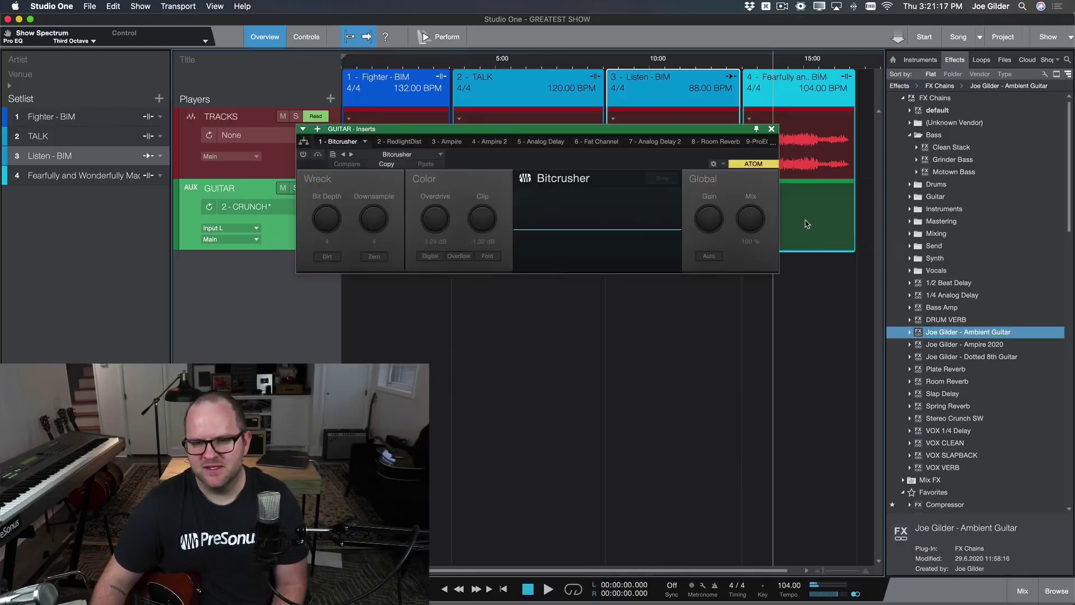
key(F3)
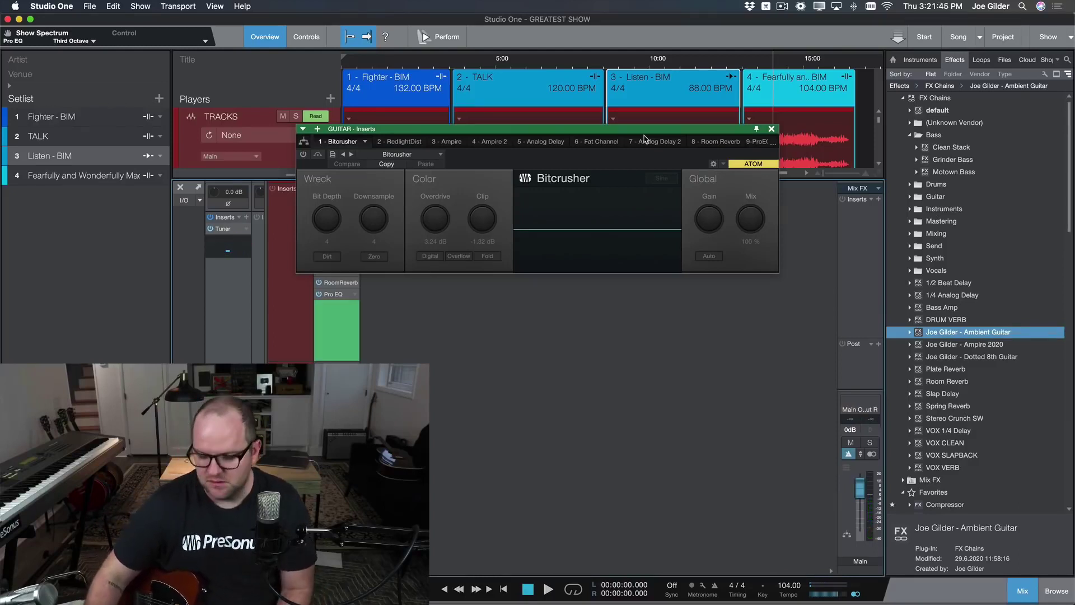
click(771, 129)
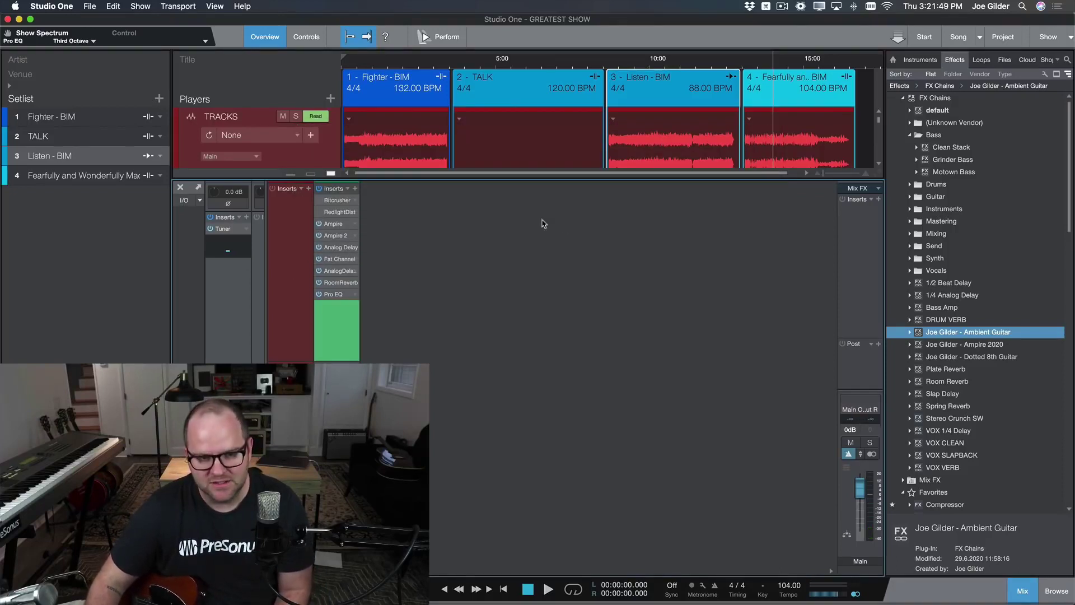
key(F3)
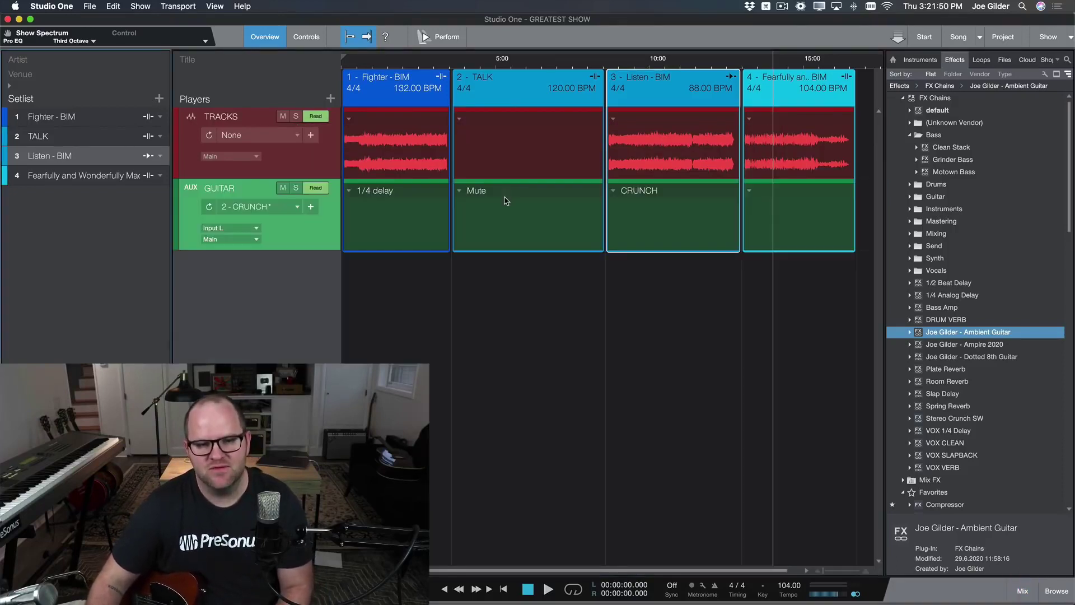
- Save the GUITAR setup as a new patch named 'Ambient'
click(312, 208)
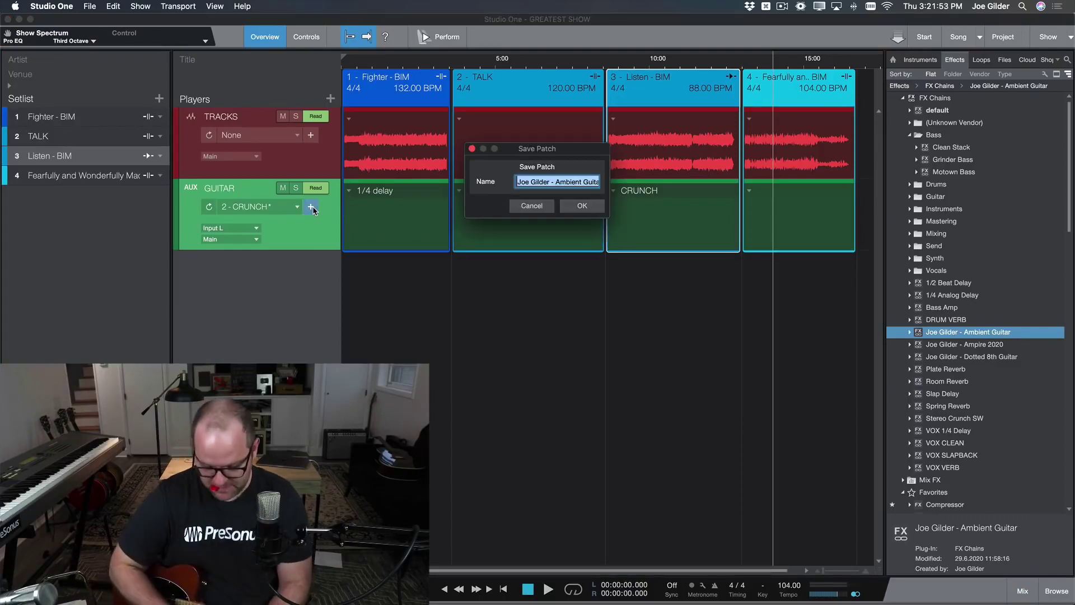
text(Ambient)
key(Return)
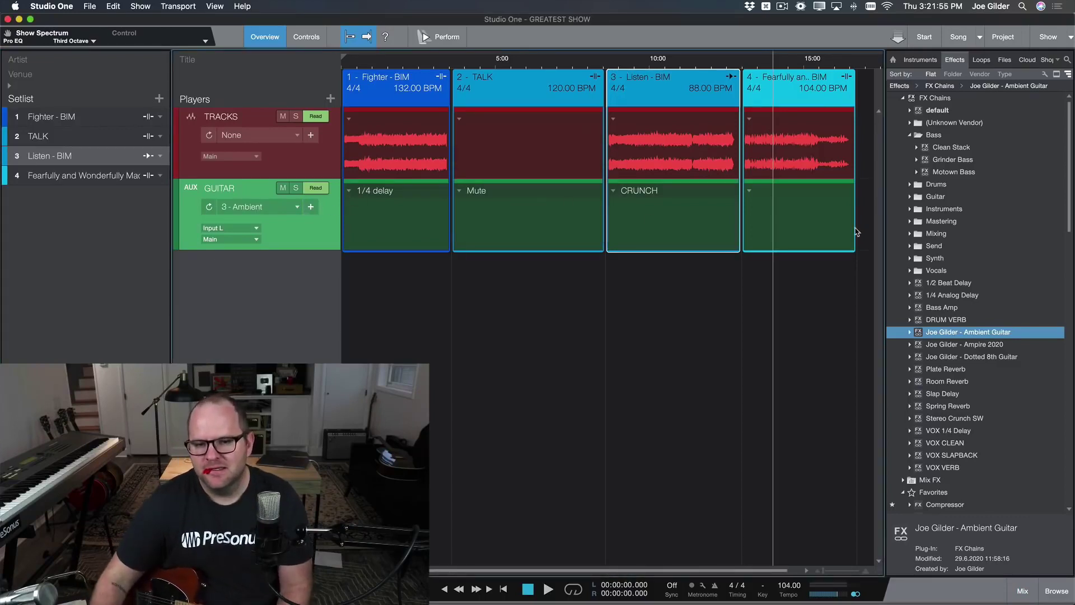
- Give song 4's GUITAR slot the Ambient patch, then cue song 1 at 5:00 with the mixer open
click(750, 191)
click(774, 257)
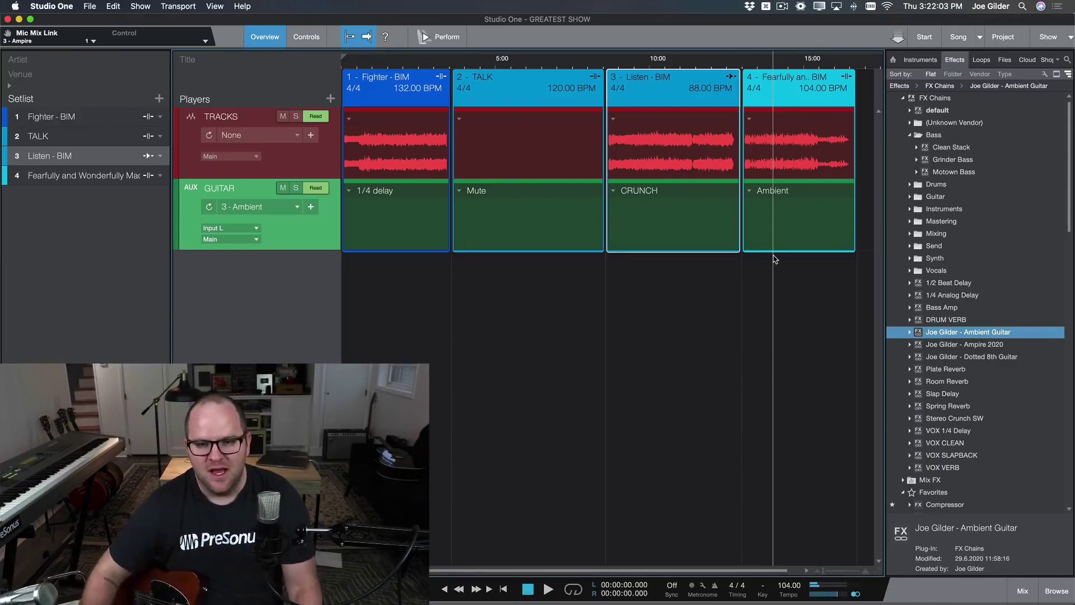
click(403, 62)
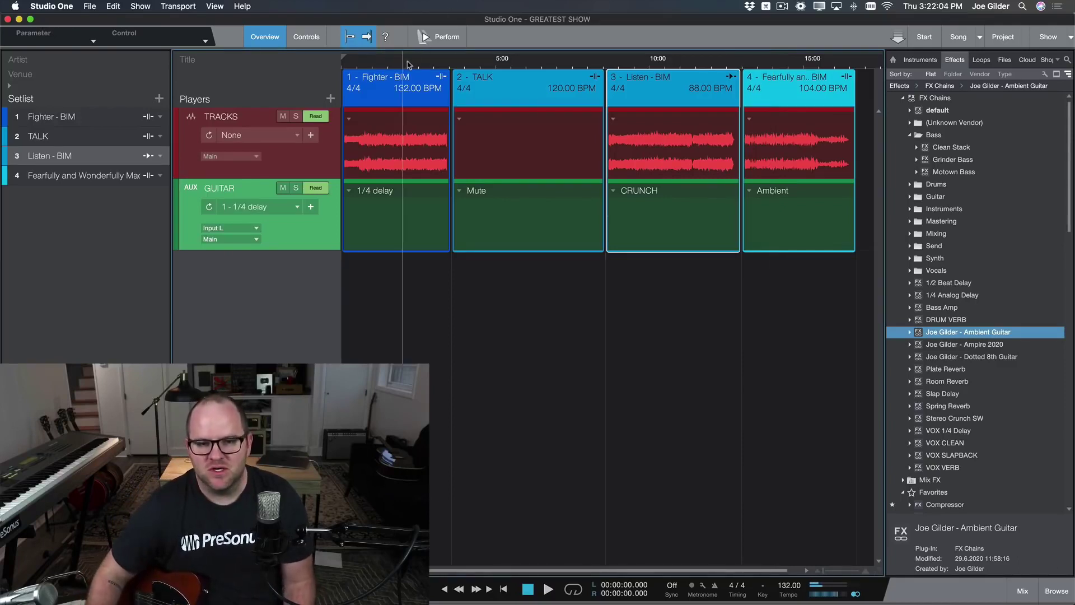
click(495, 56)
key(F3)
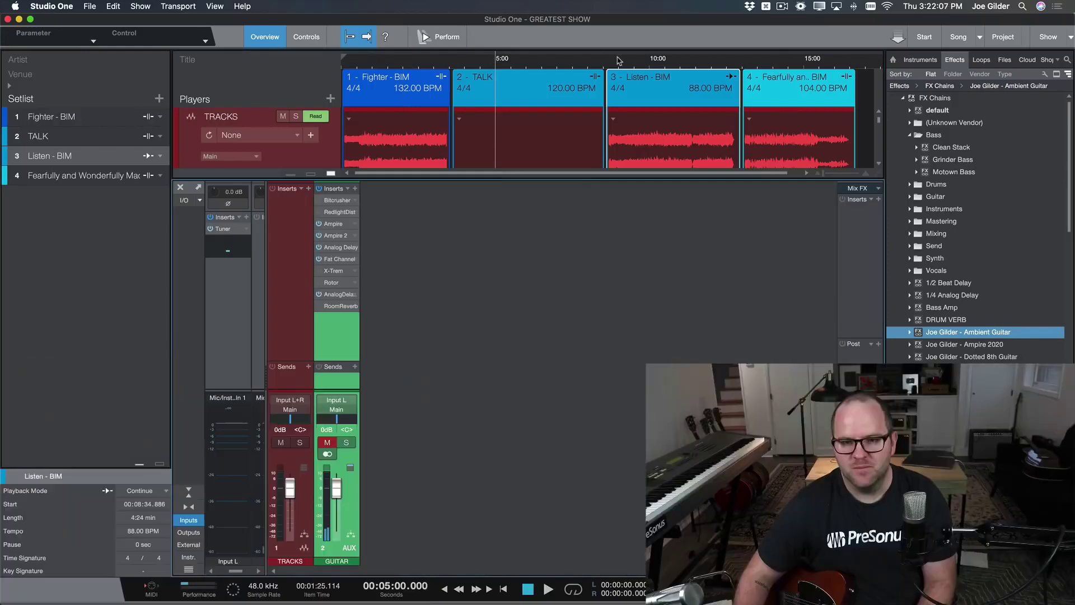
- Jump between positions in all four songs to watch the GUITAR inserts switch, then hide the mixer
click(786, 62)
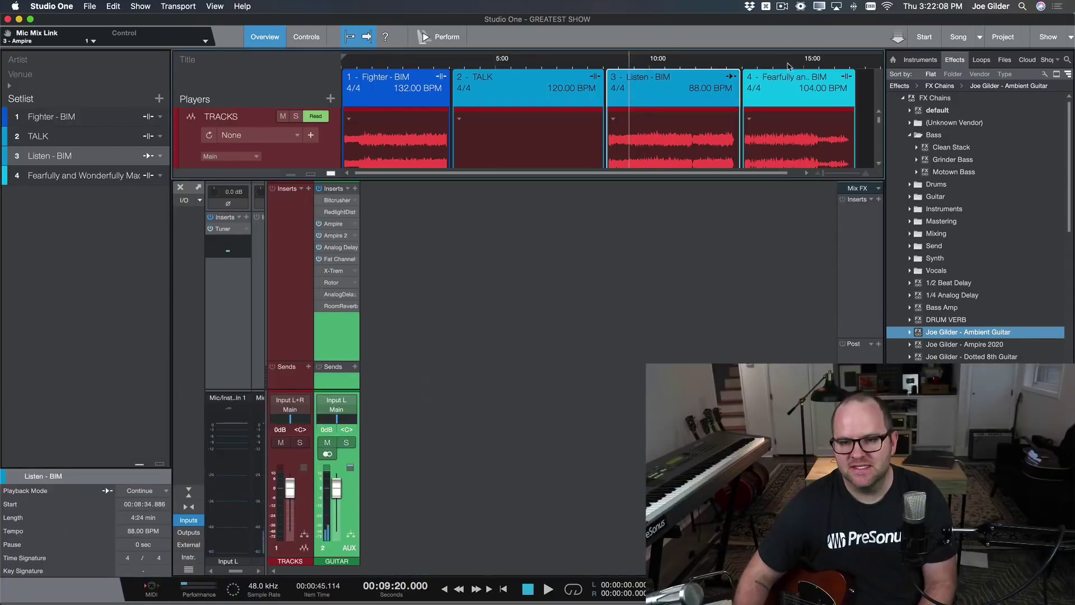
click(681, 71)
click(579, 66)
click(411, 71)
click(479, 62)
click(571, 59)
click(639, 60)
click(765, 61)
click(689, 63)
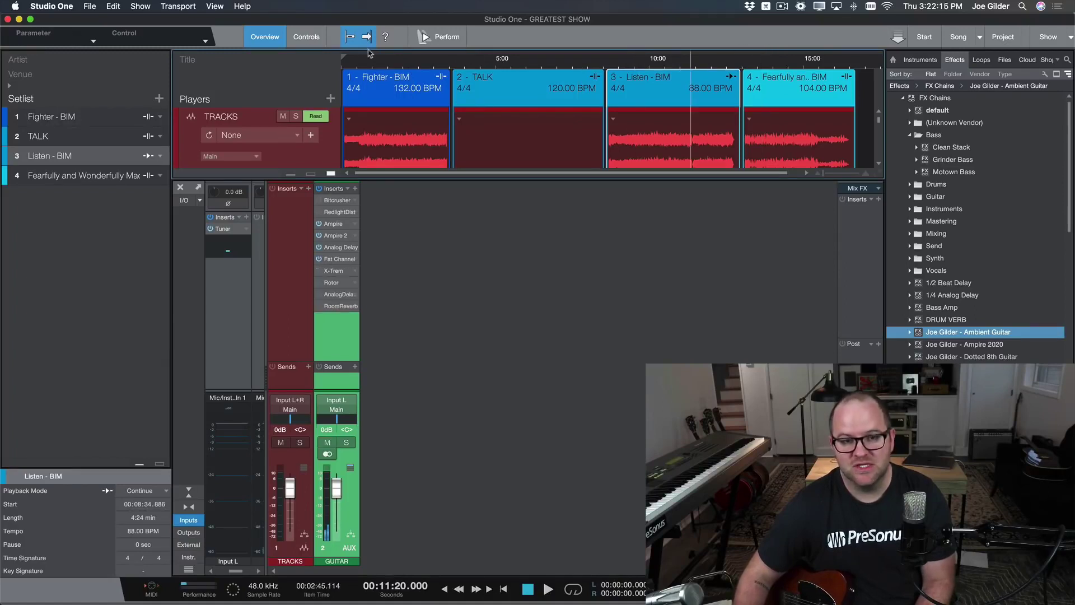
click(377, 62)
key(F3)
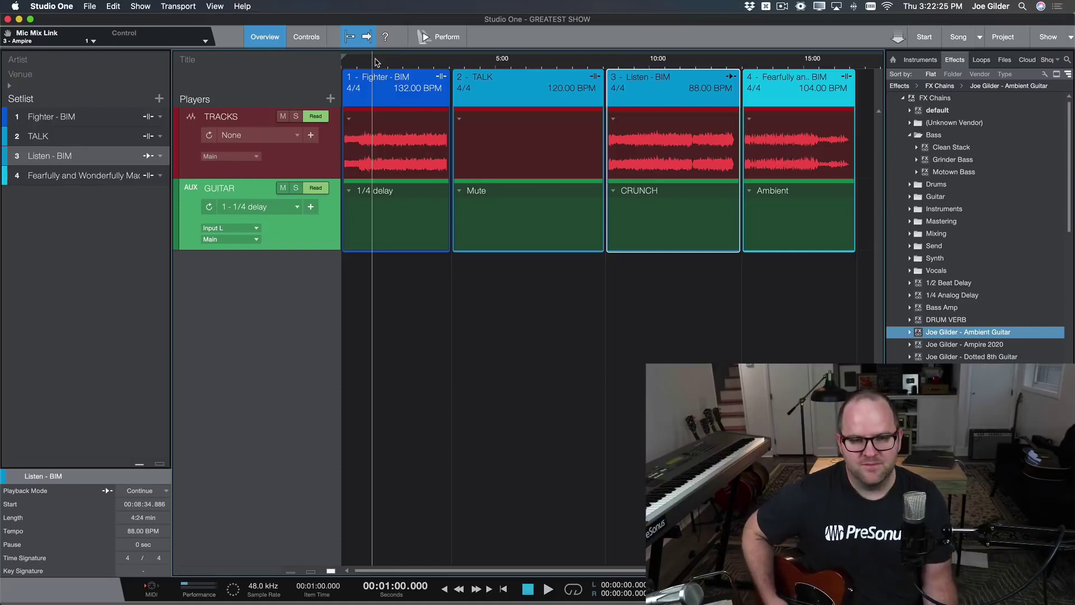
- Confirm TALK recalls Mute, Listen recalls CRUNCH, and song 4 recalls Ambient
click(525, 64)
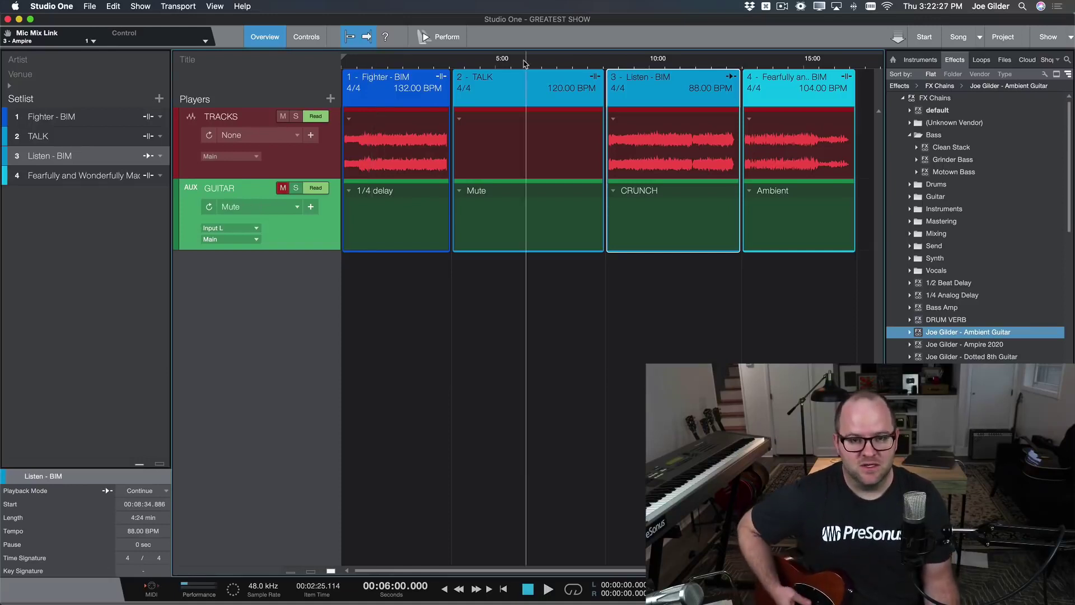
click(630, 64)
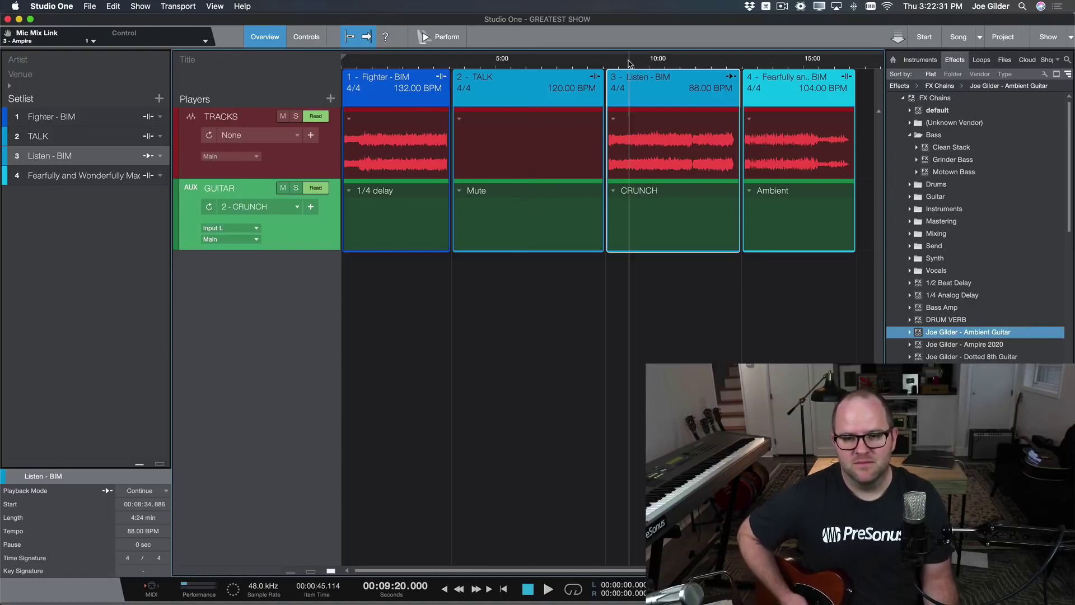
click(785, 63)
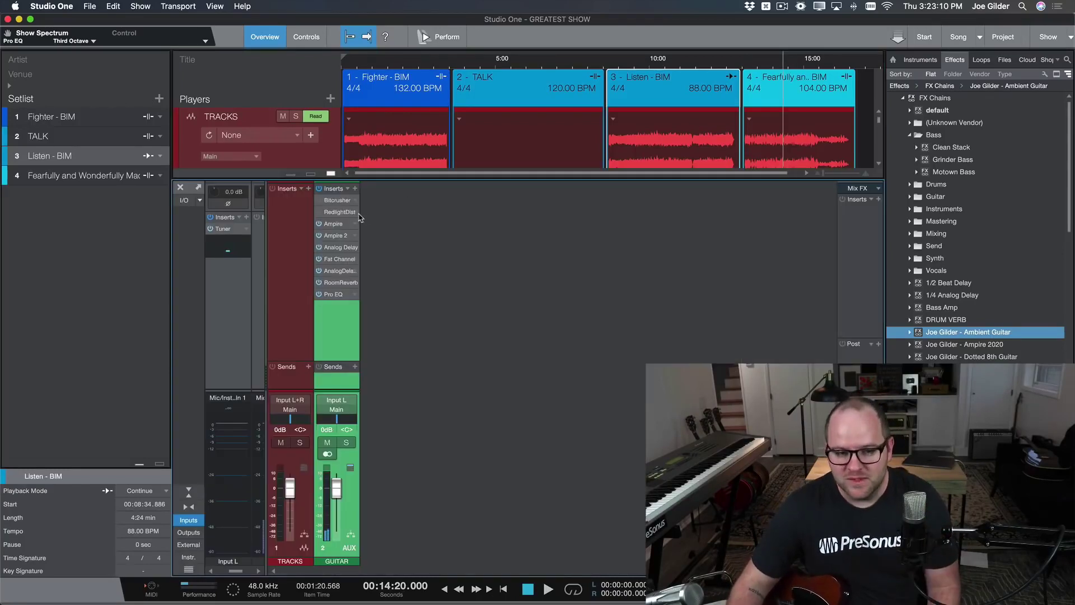
double_click(341, 224)
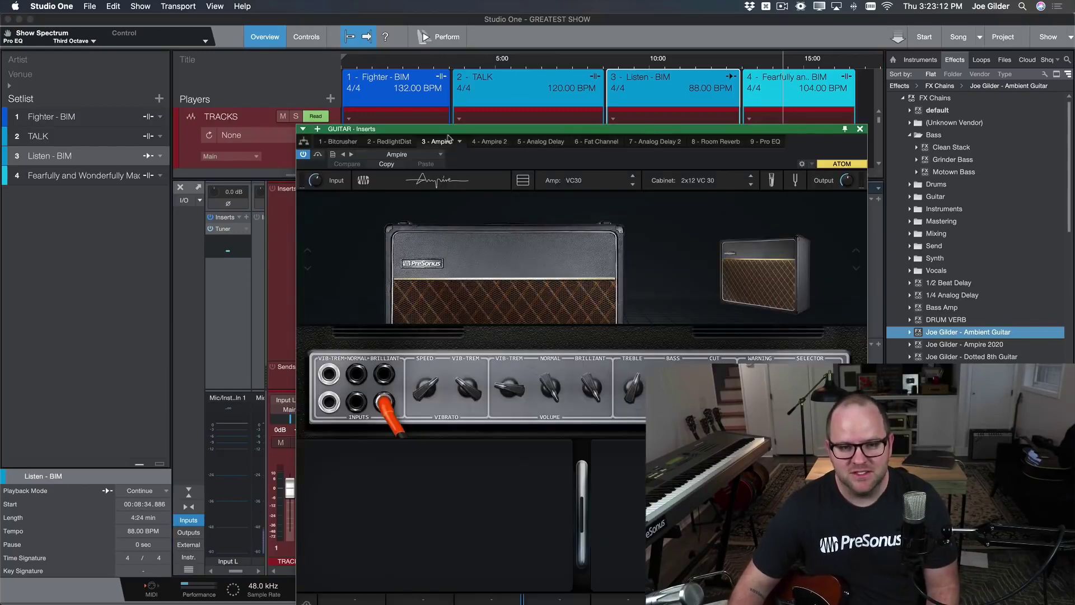
click(489, 141)
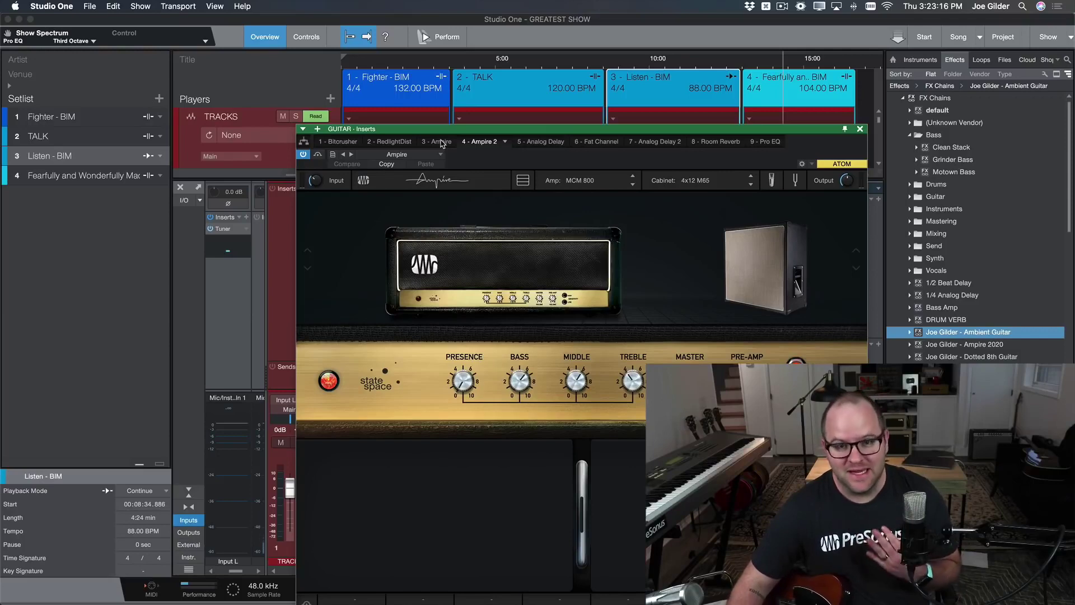
click(441, 142)
click(473, 141)
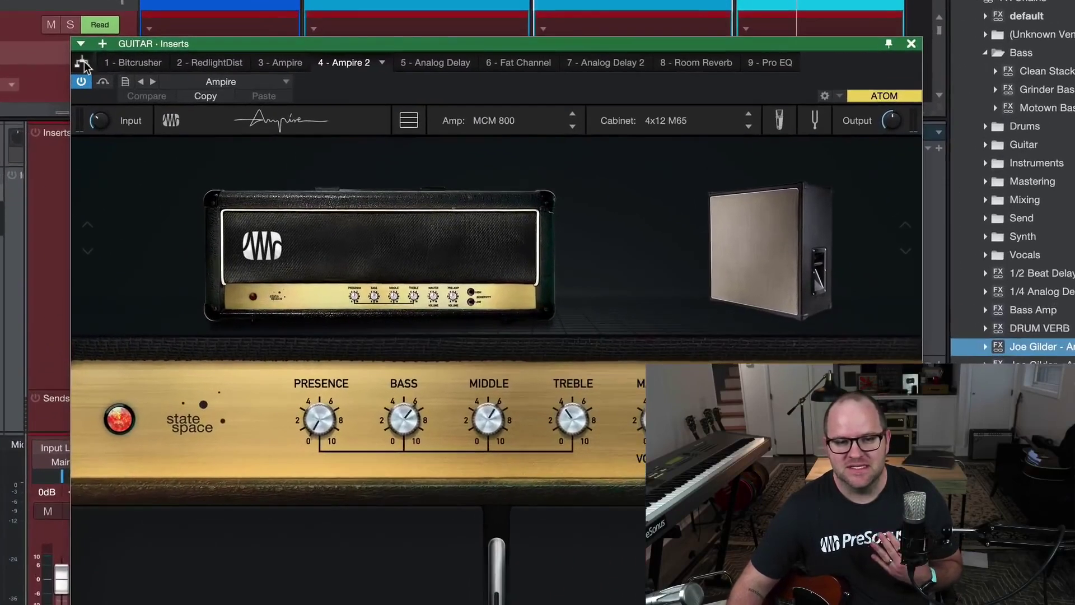
click(230, 115)
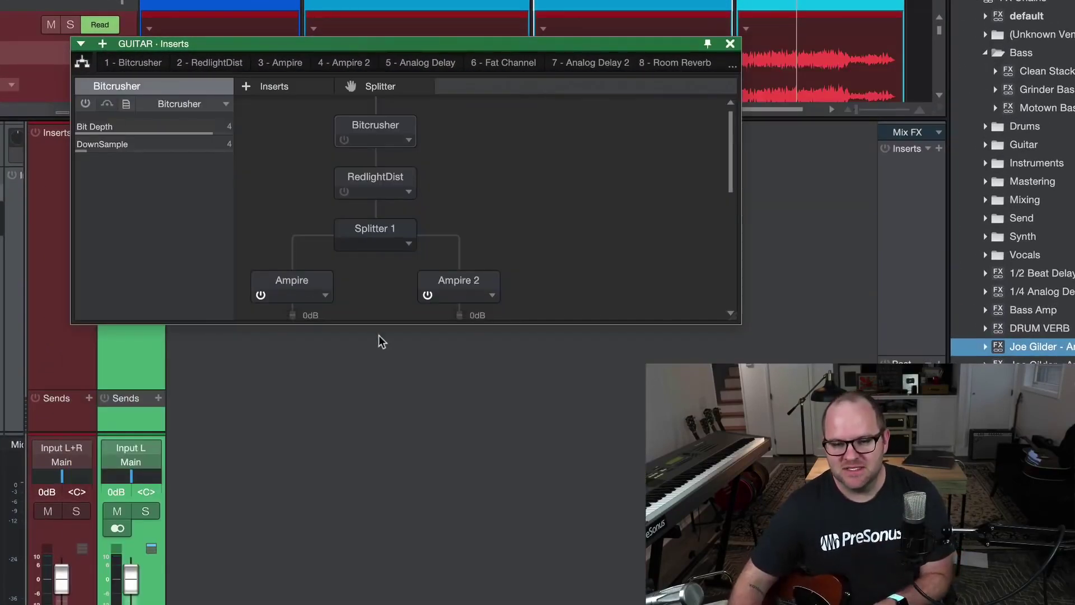
drag(378, 323, 370, 598)
scroll(526, 371, down, 1)
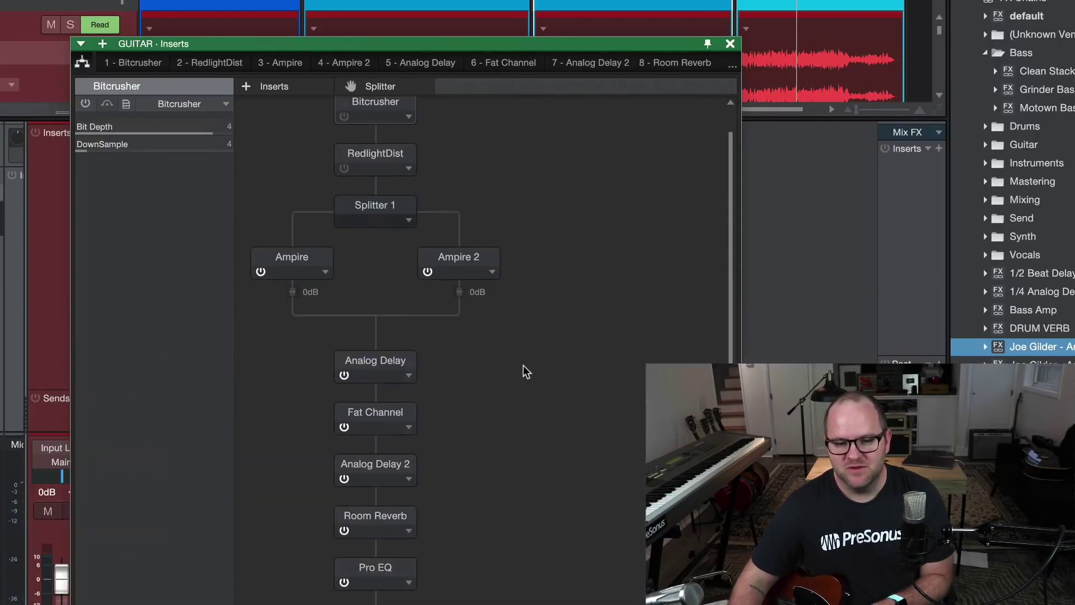
click(730, 43)
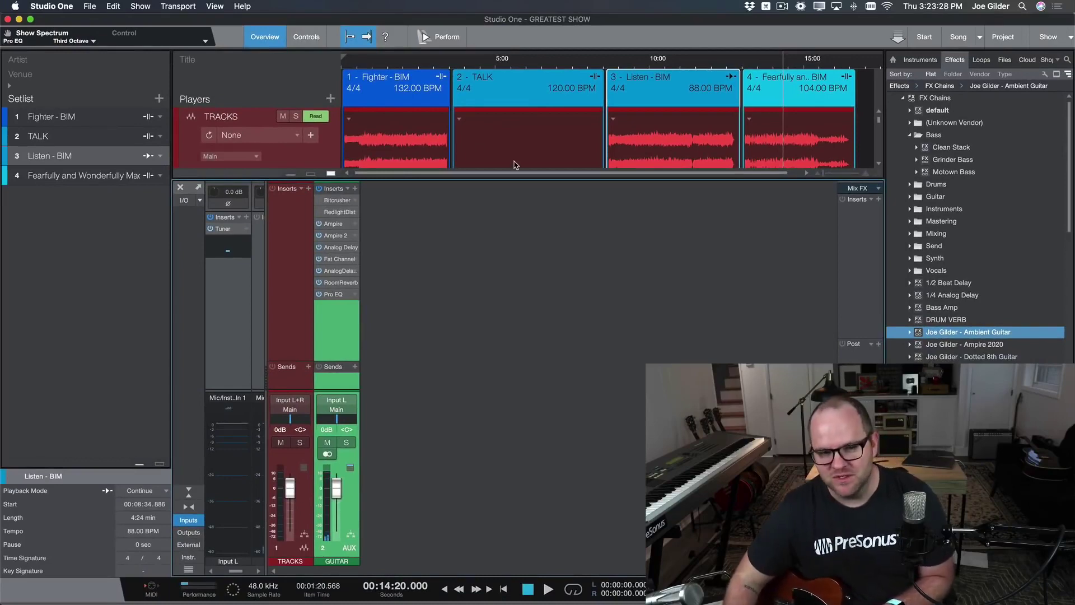
- Create a new red virtual-instrument player called KEYS below GUITAR
key(F3)
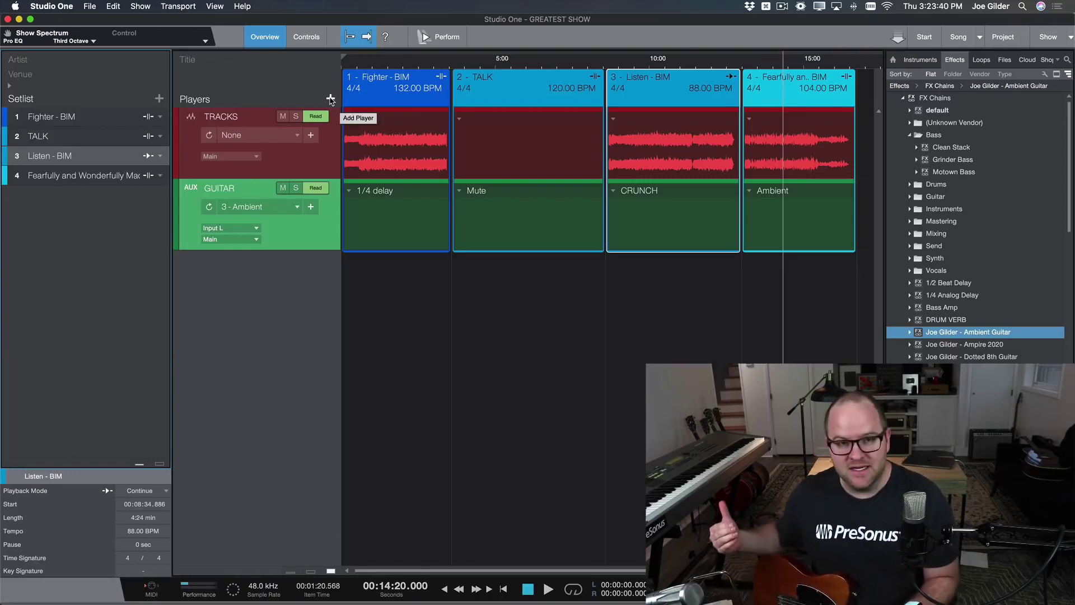
click(331, 99)
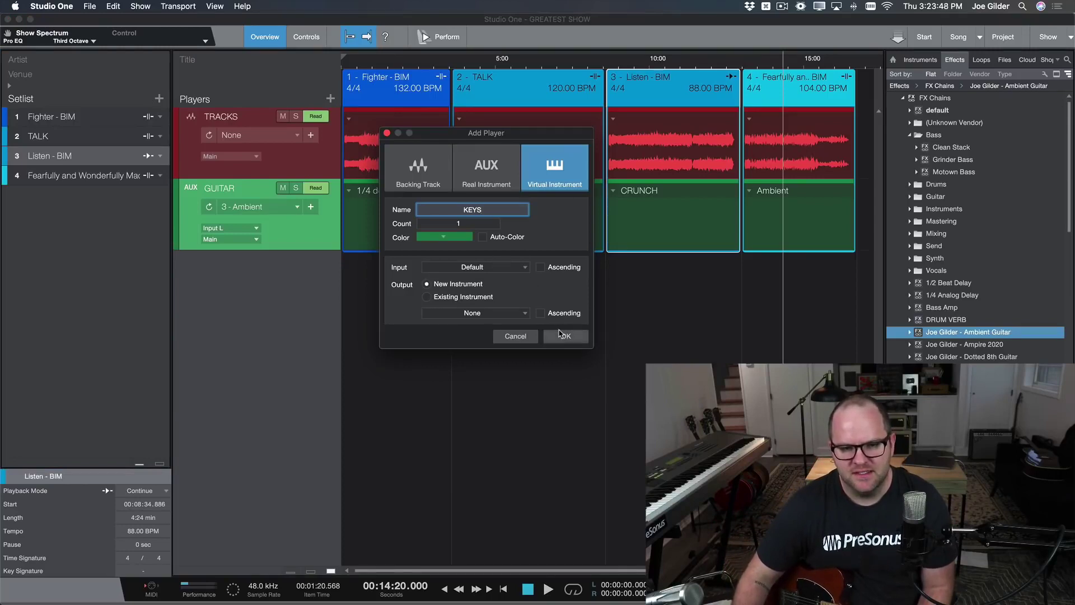
click(445, 238)
click(595, 270)
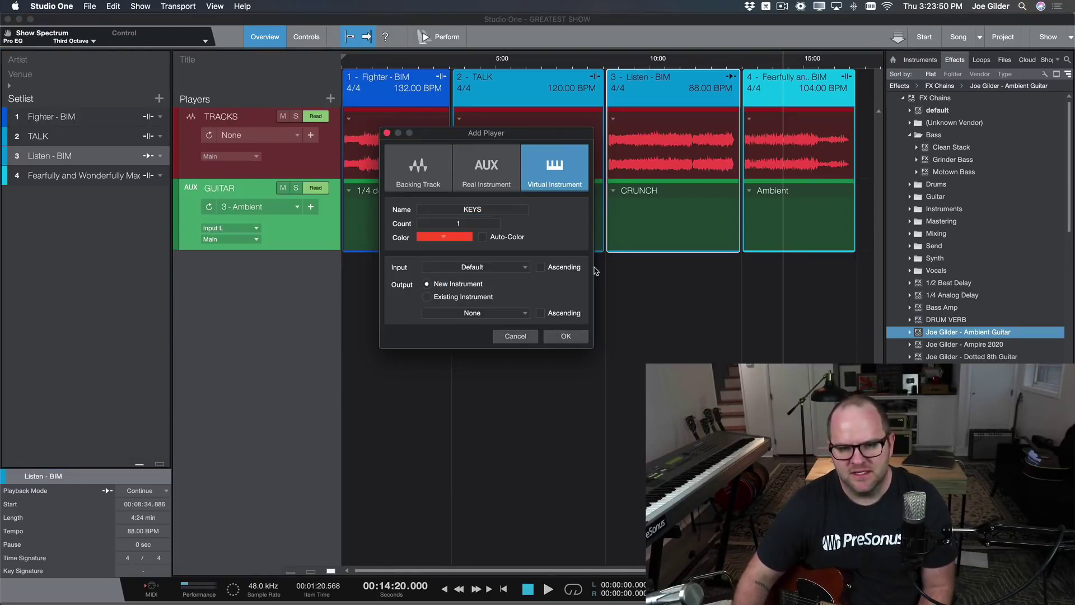
click(467, 239)
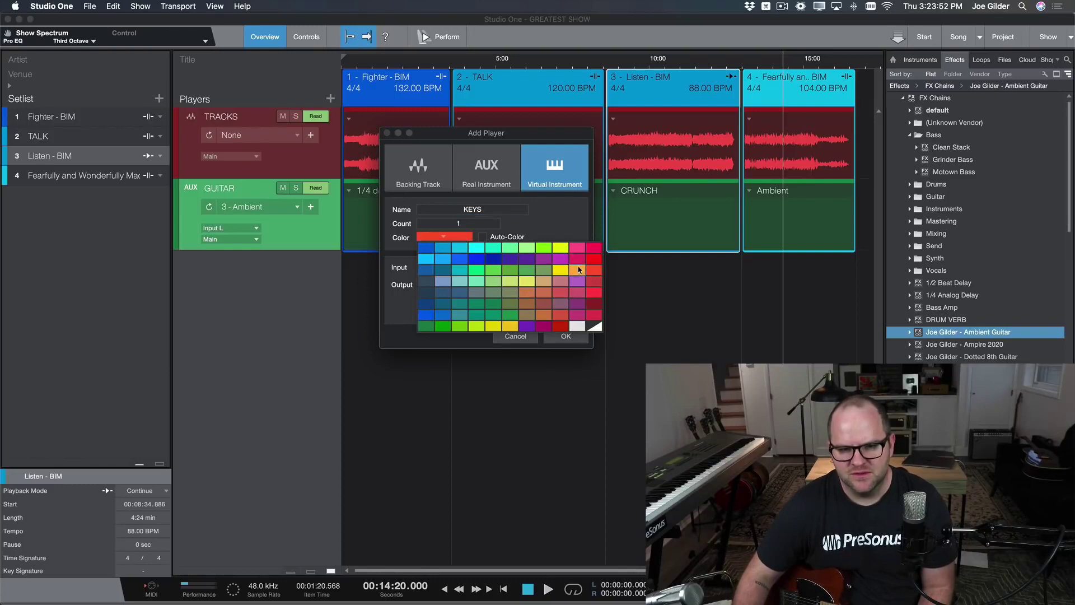
click(596, 272)
click(566, 336)
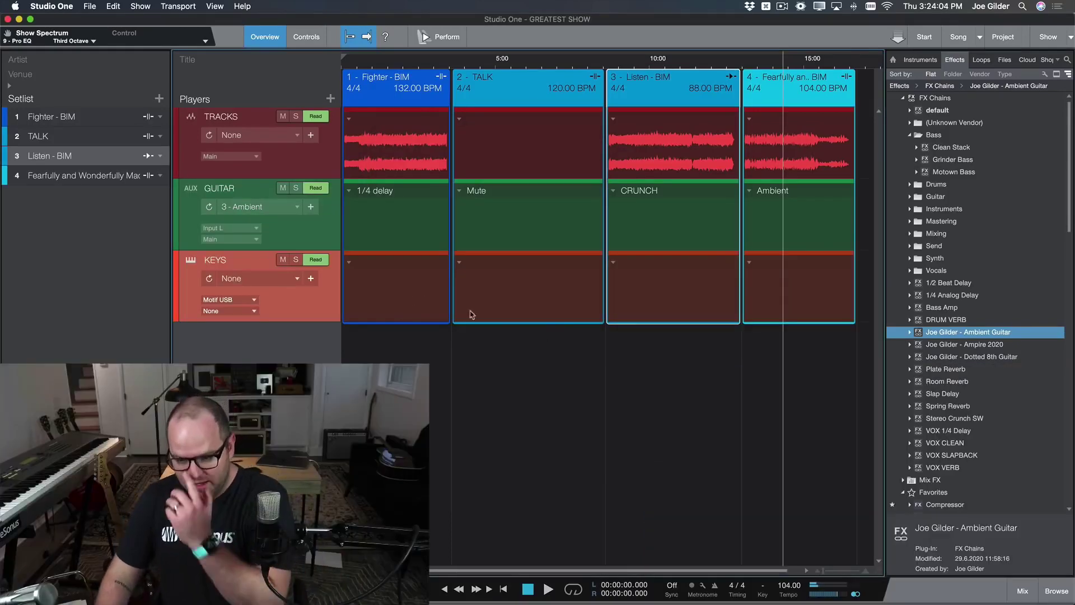
- Mute the GUITAR player and load Grand Piano Condenser onto song 1's KEYS lane
click(283, 188)
click(1018, 405)
scroll(1020, 412, down, 15)
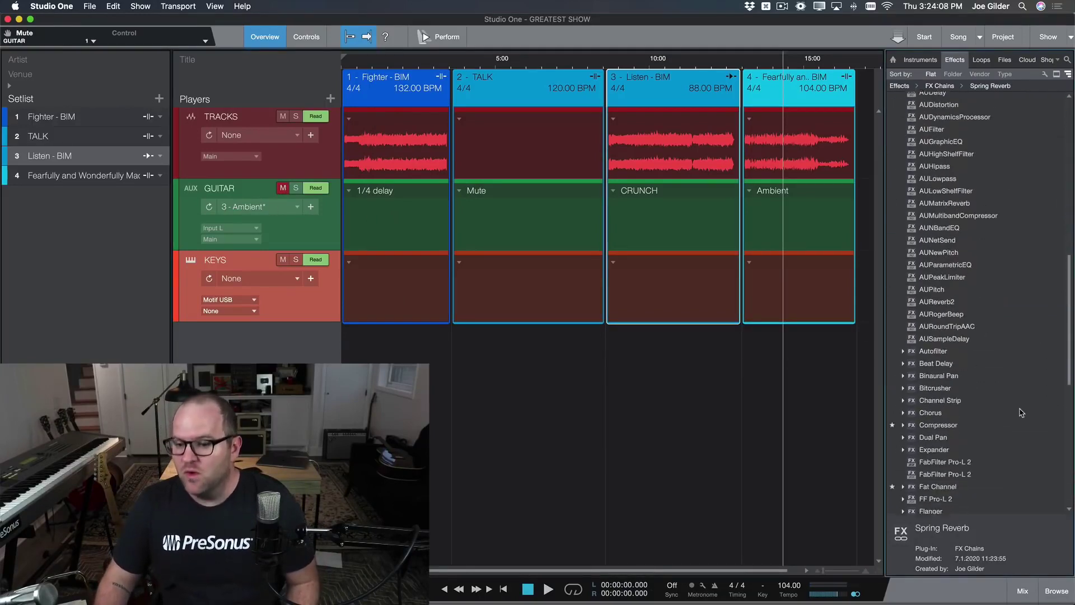
scroll(1022, 413, up, 6)
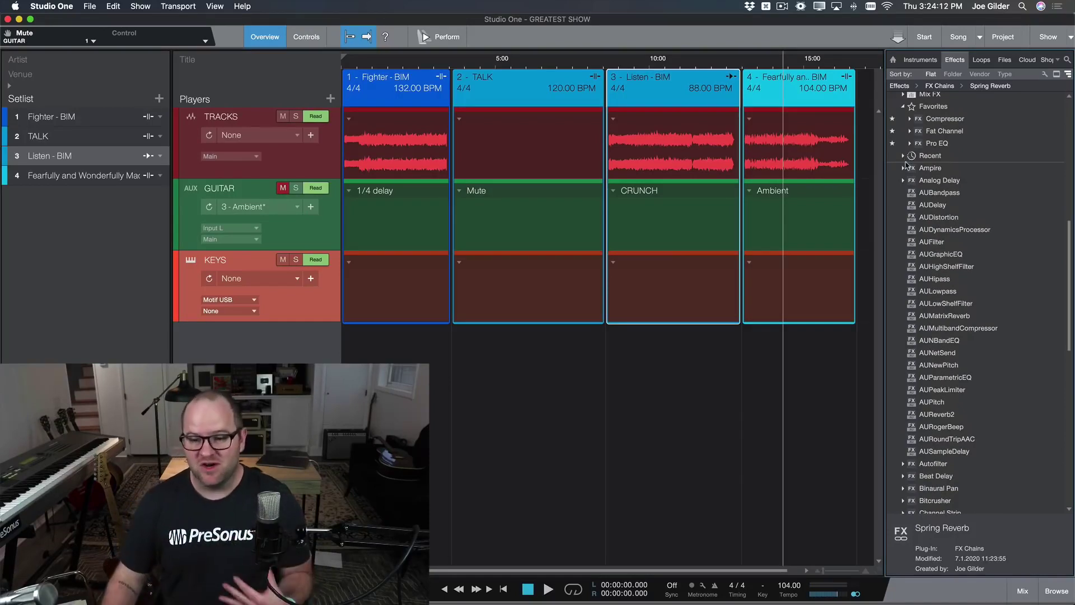
scroll(961, 242, down, 9)
click(926, 61)
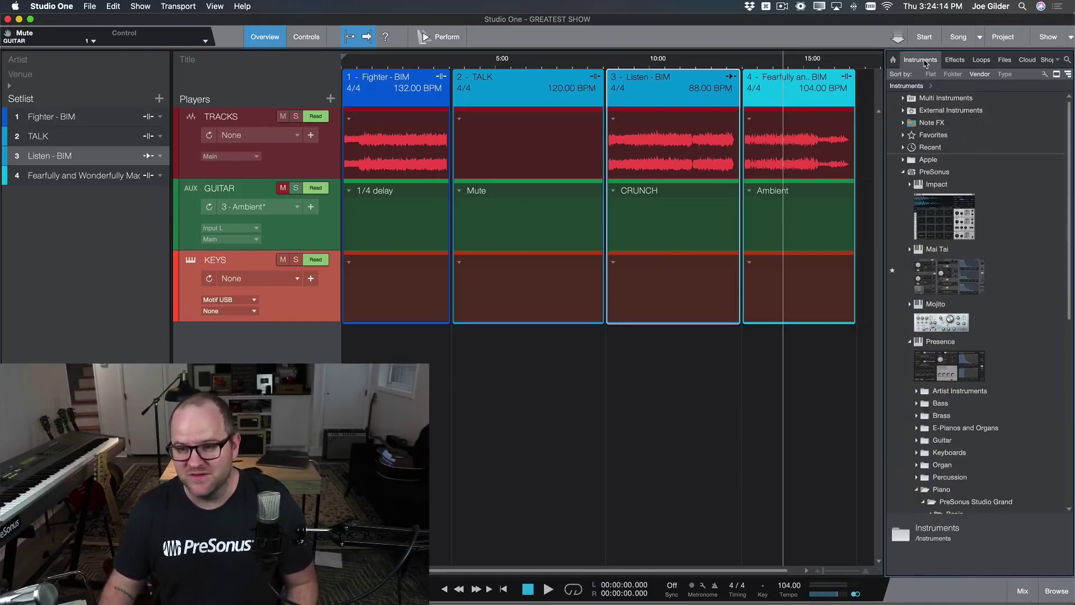
scroll(955, 287, down, 6)
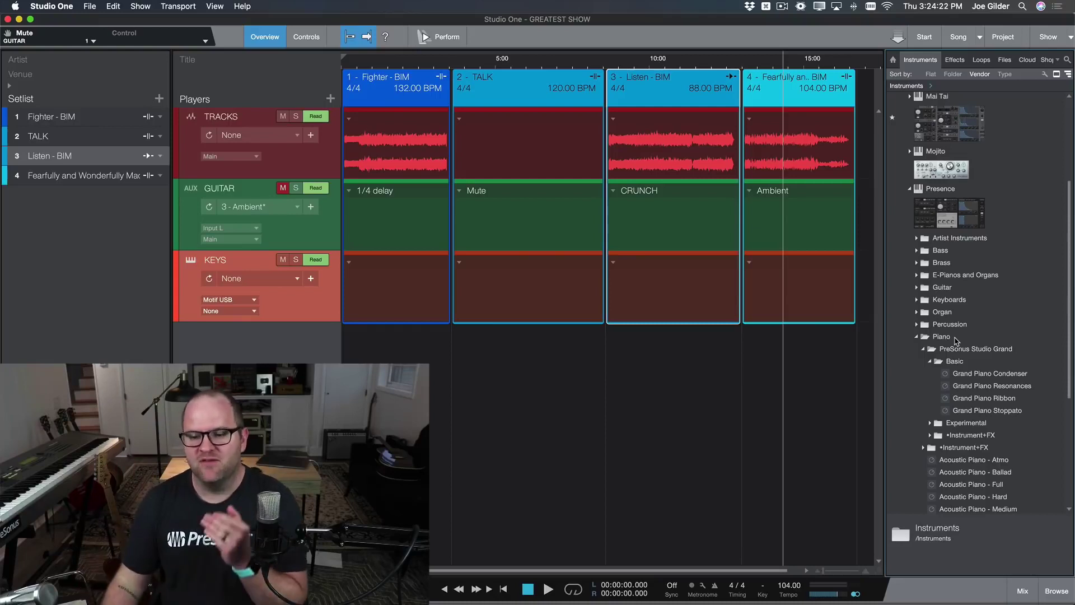
scroll(957, 359, down, 3)
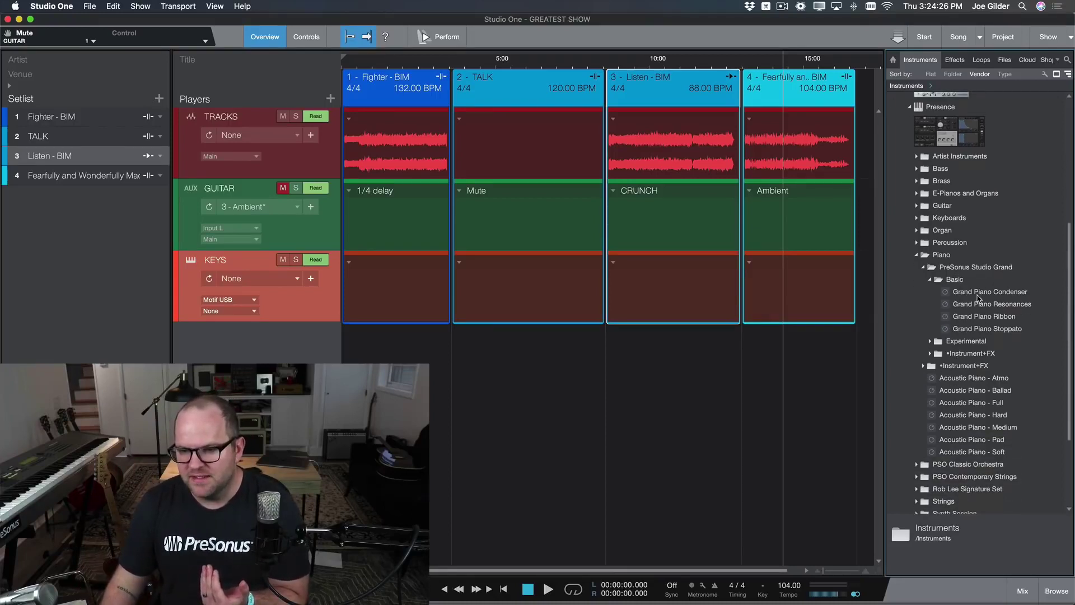
drag(978, 294, 371, 270)
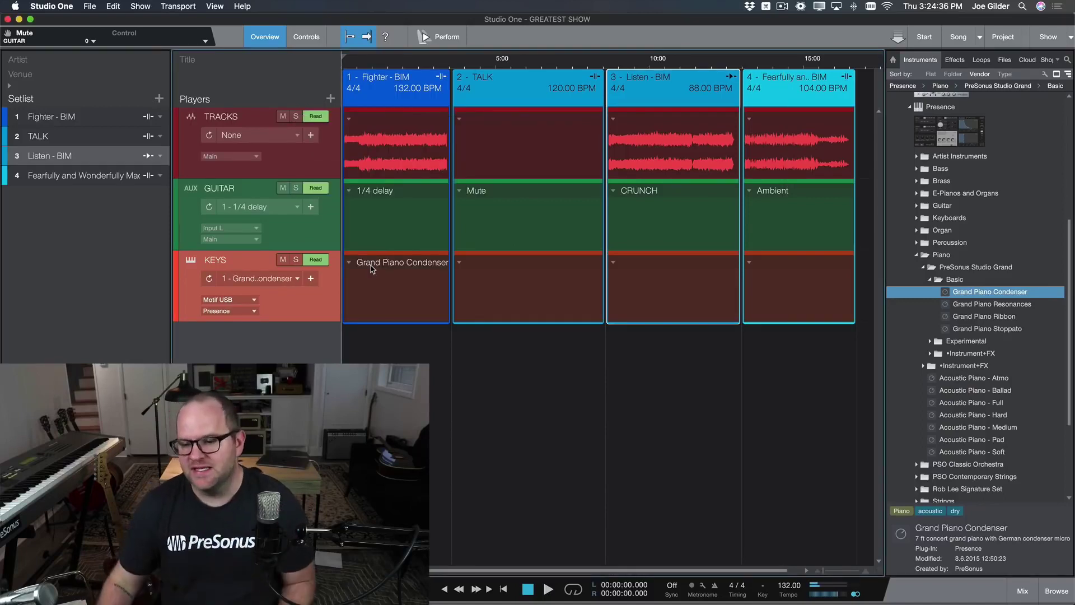
- Load Cello Section from the PSO Classic Strings folder onto song 4's KEYS lane
scroll(924, 424, down, 3)
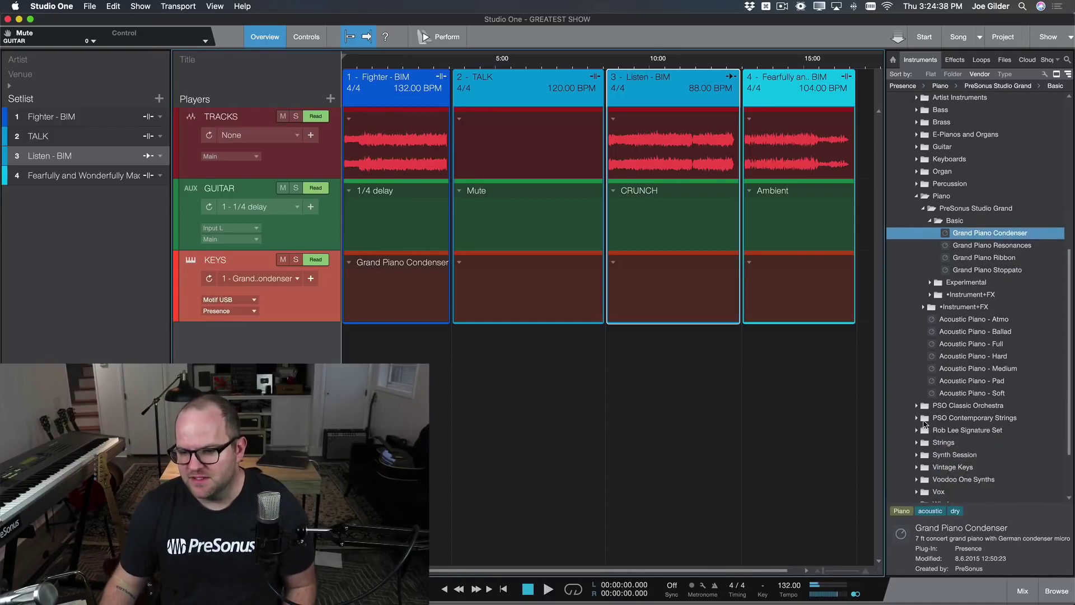
click(917, 419)
click(917, 407)
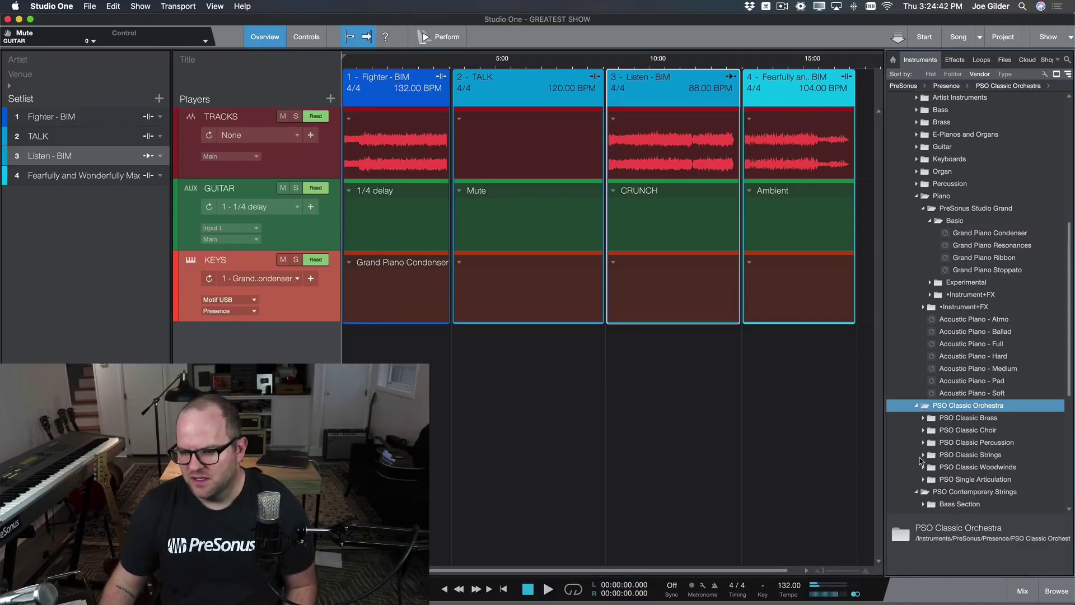
click(923, 455)
scroll(957, 470, down, 3)
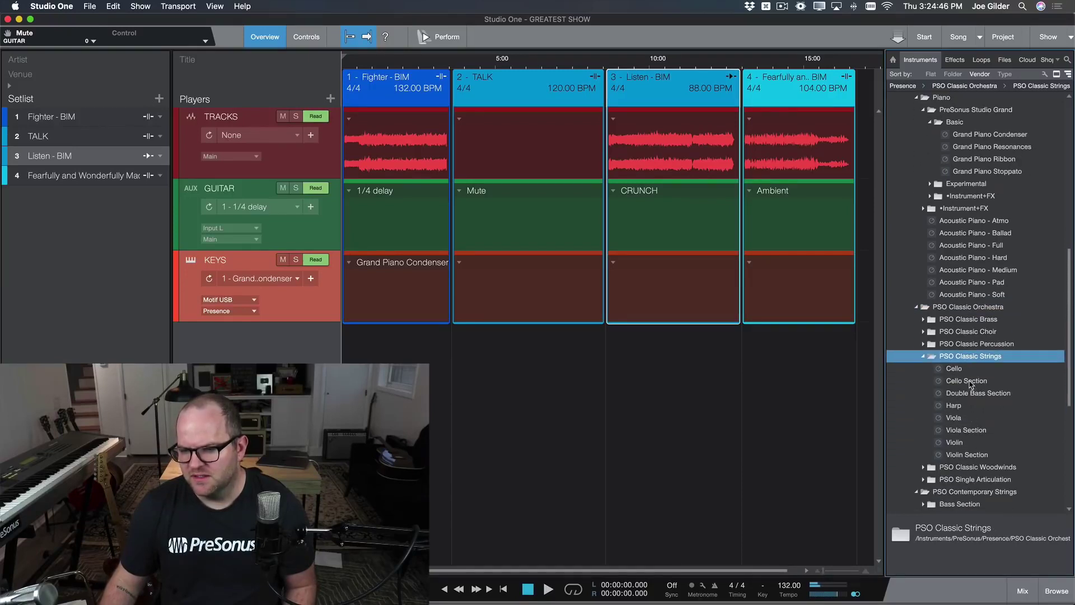
drag(971, 384, 772, 266)
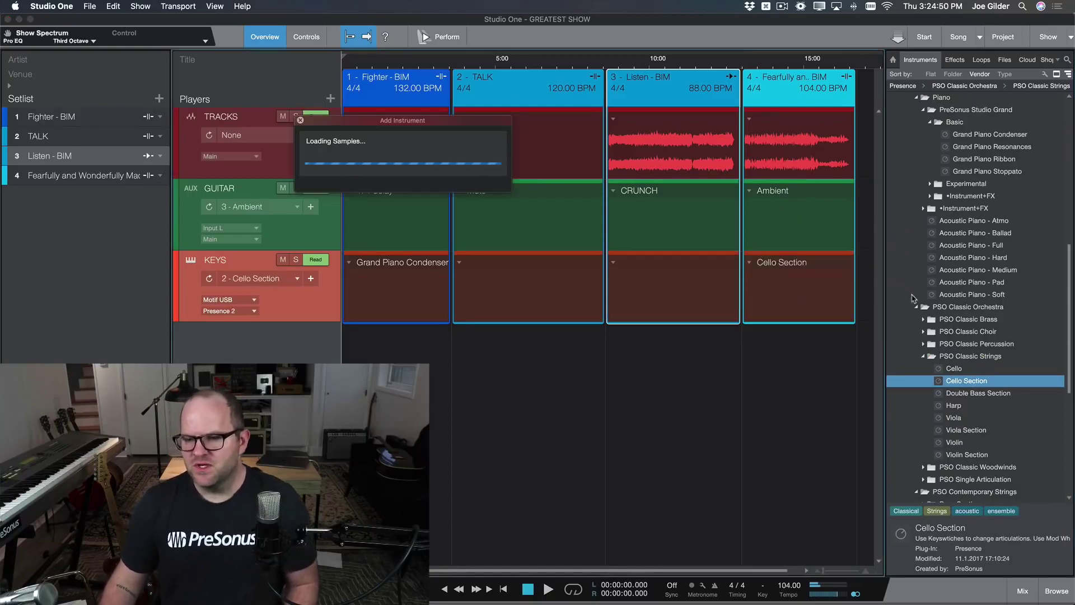
- Load Hall Rhodes onto the KEYS lane of Listen - BIM
scroll(914, 301, up, 1)
scroll(916, 301, down, 7)
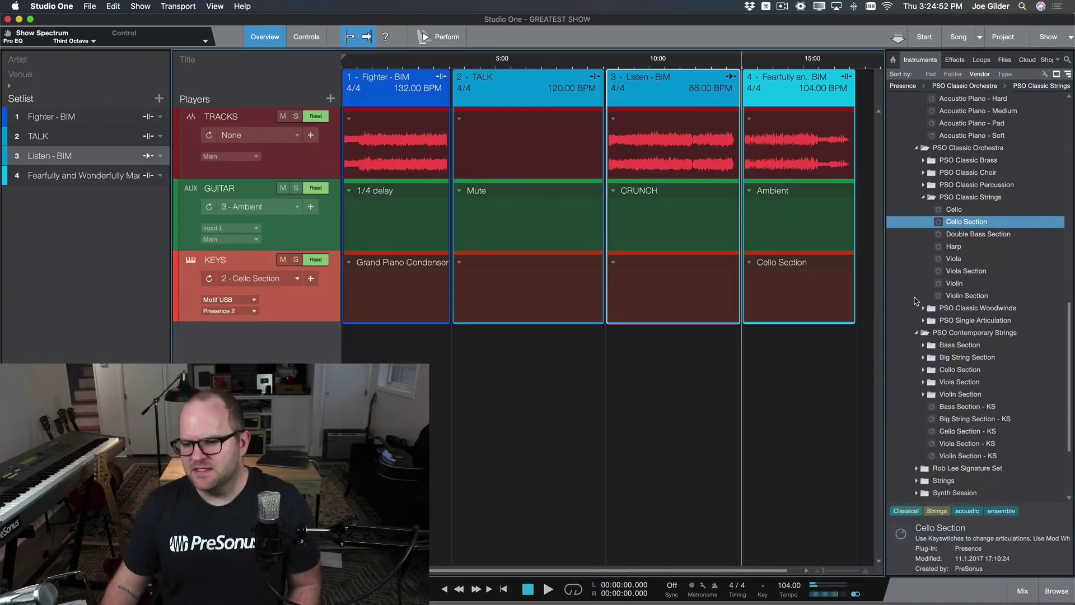
scroll(916, 301, up, 12)
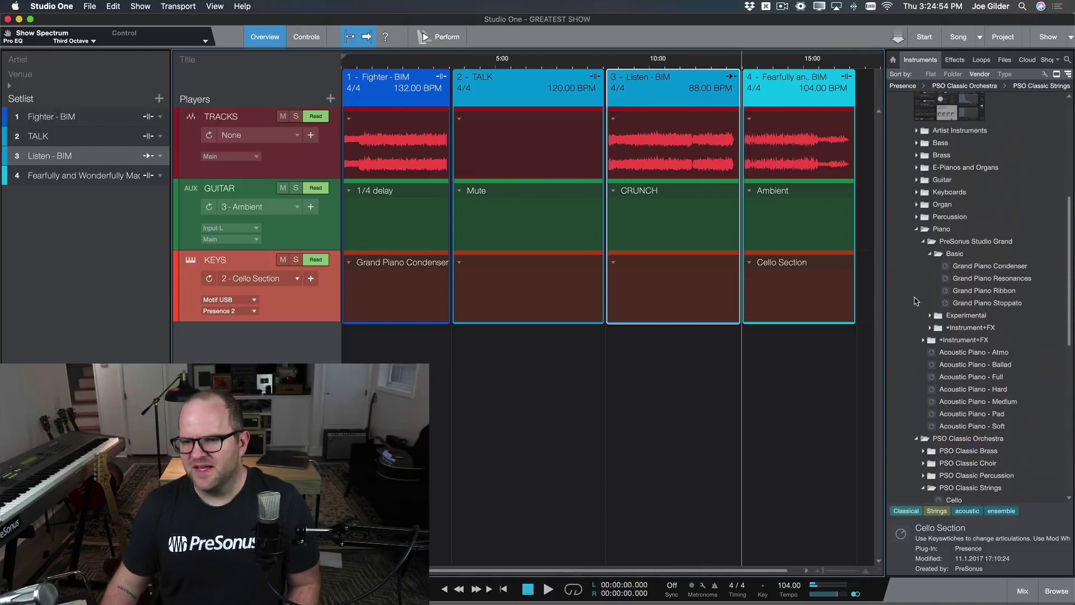
click(918, 213)
click(917, 213)
scroll(934, 262, down, 2)
drag(959, 453, 640, 268)
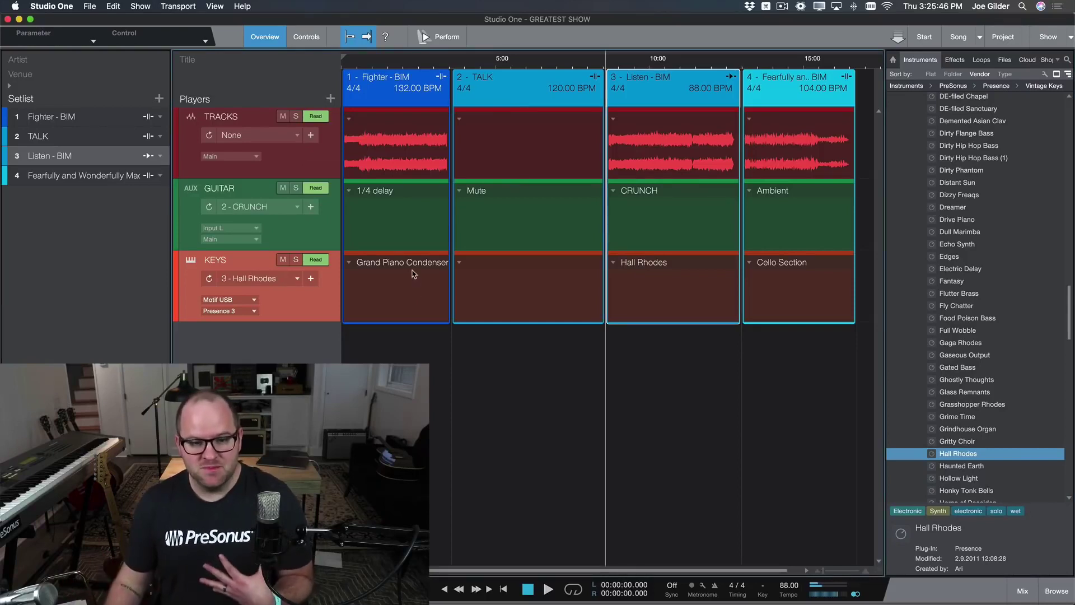
key(F3)
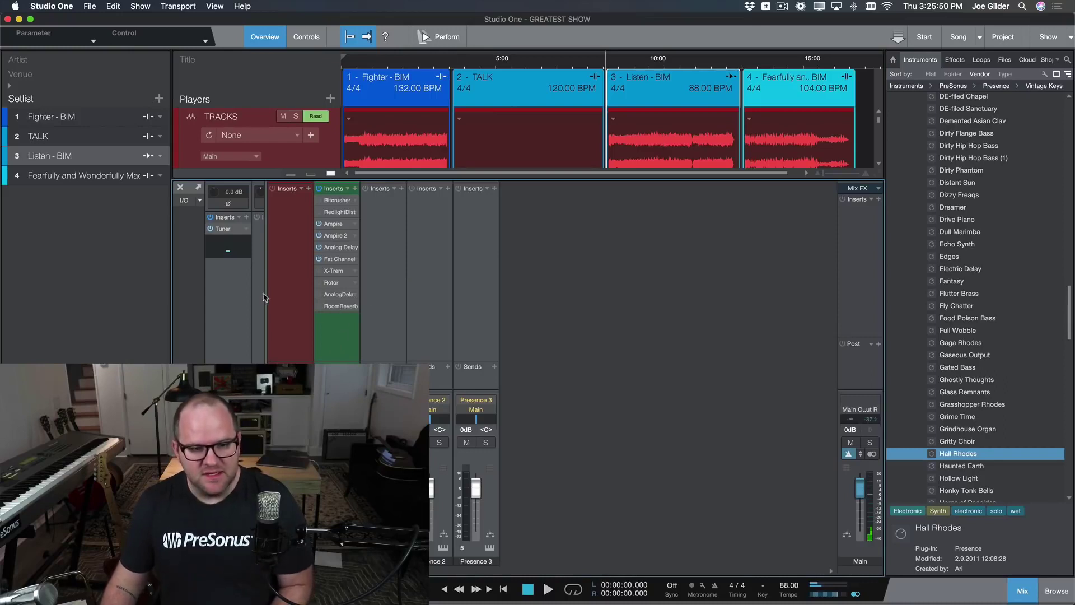
key(F3)
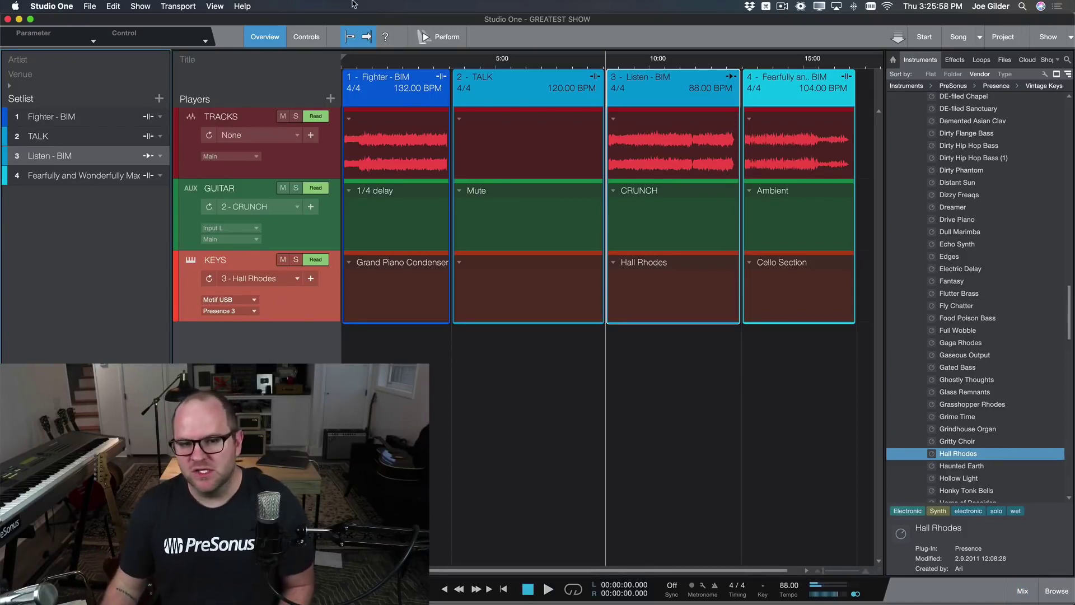
drag(382, 61, 417, 191)
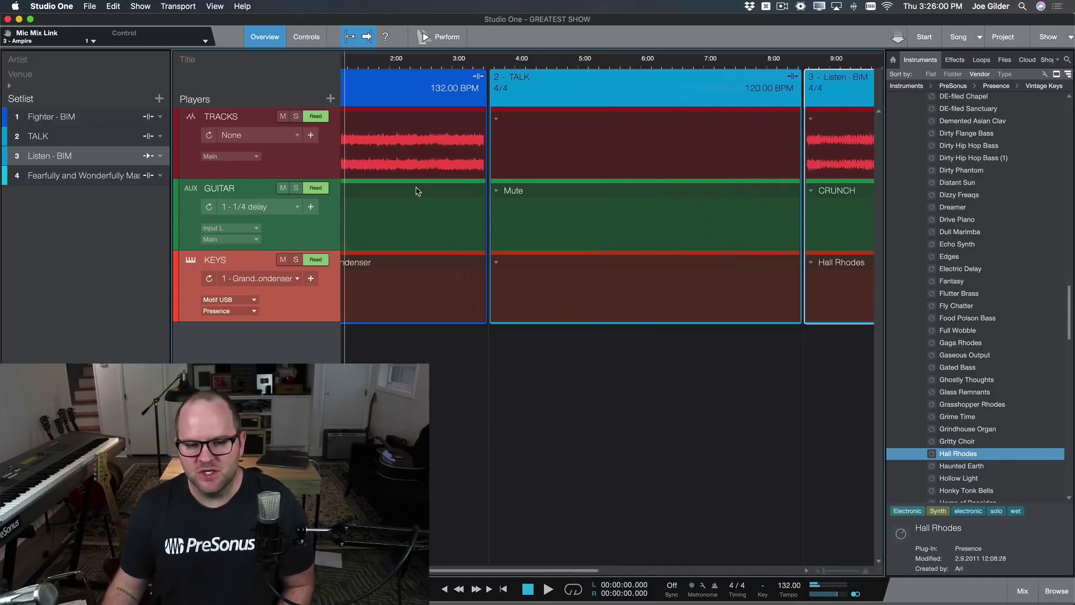
click(409, 60)
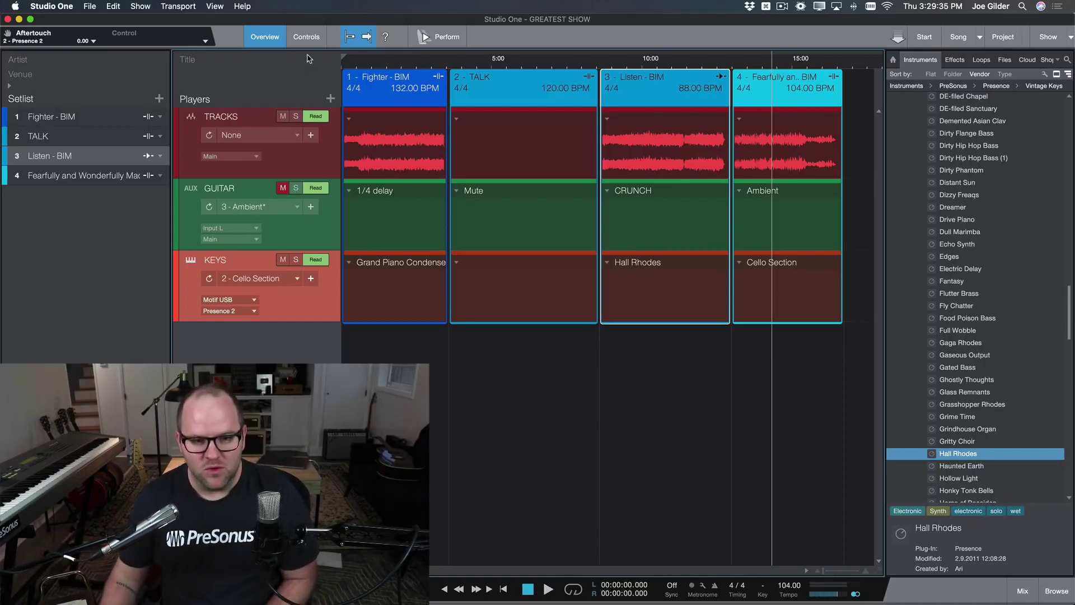
- Start a new player named VOX and color it yellow
click(331, 98)
text(VOX)
click(444, 236)
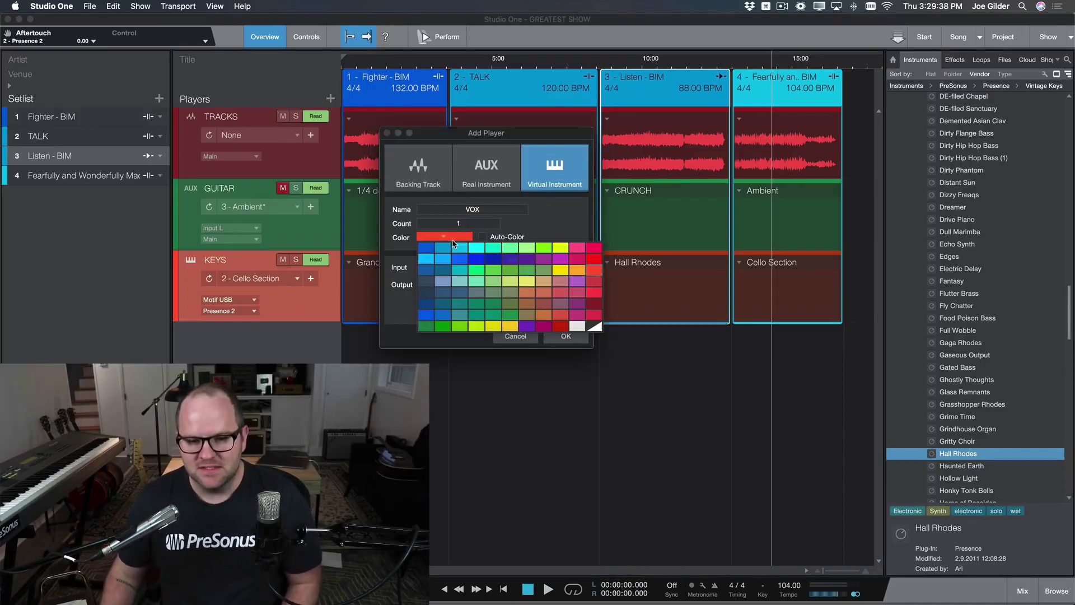
click(561, 247)
click(465, 267)
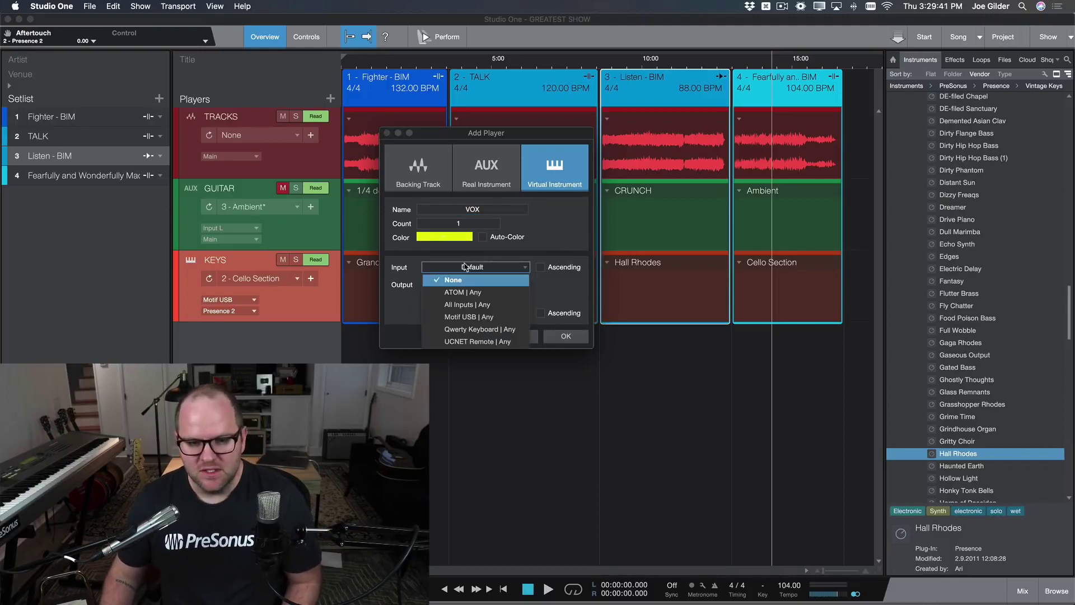
click(475, 274)
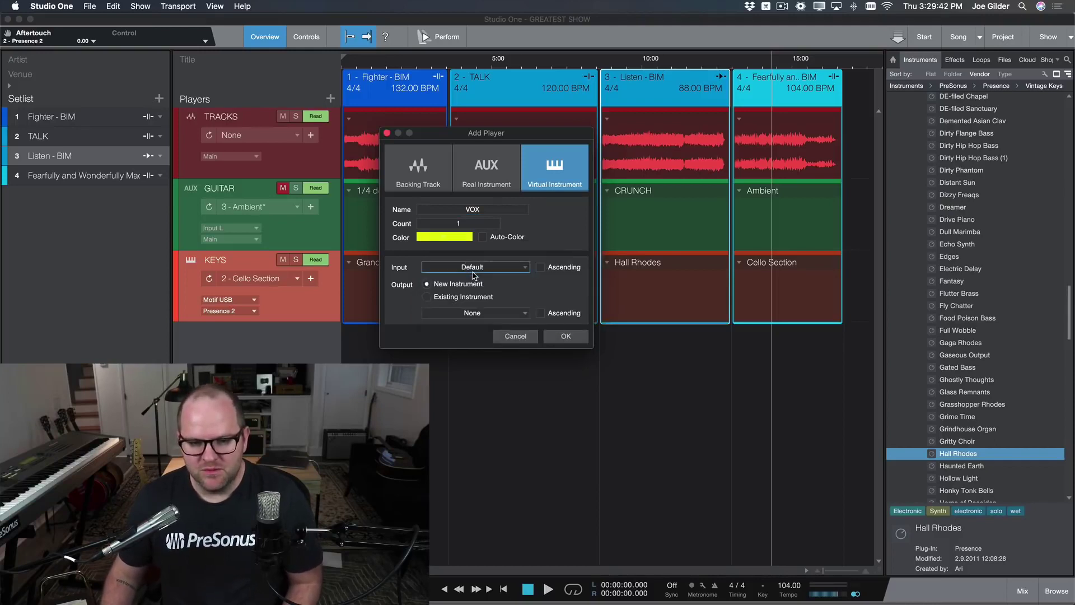
- Make VOX a Real Instrument (AUX) player with no preset, Input R and Main output
click(475, 185)
click(466, 267)
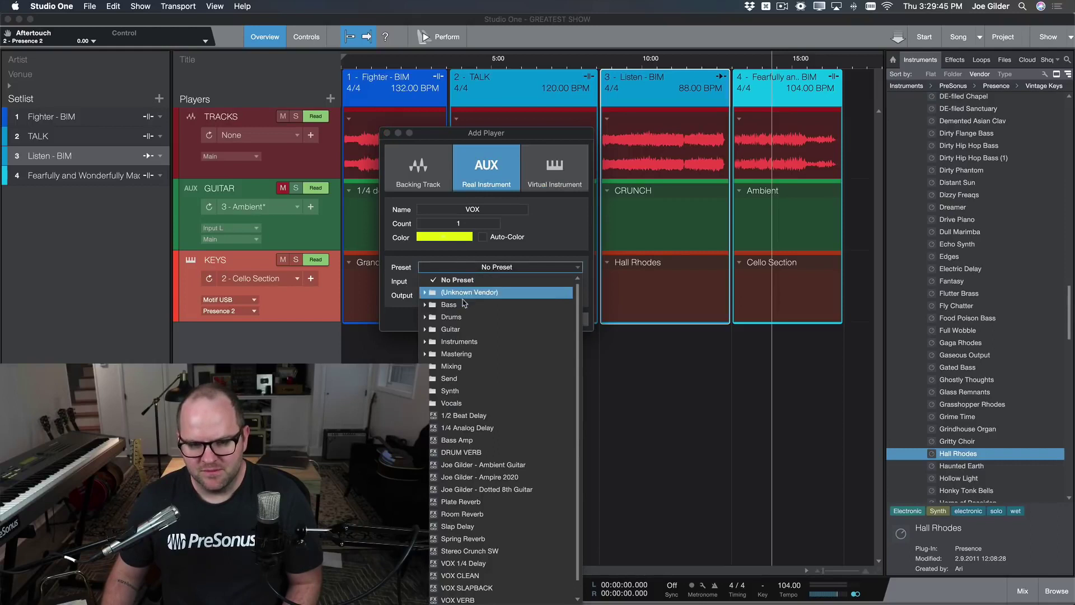
click(452, 251)
click(457, 281)
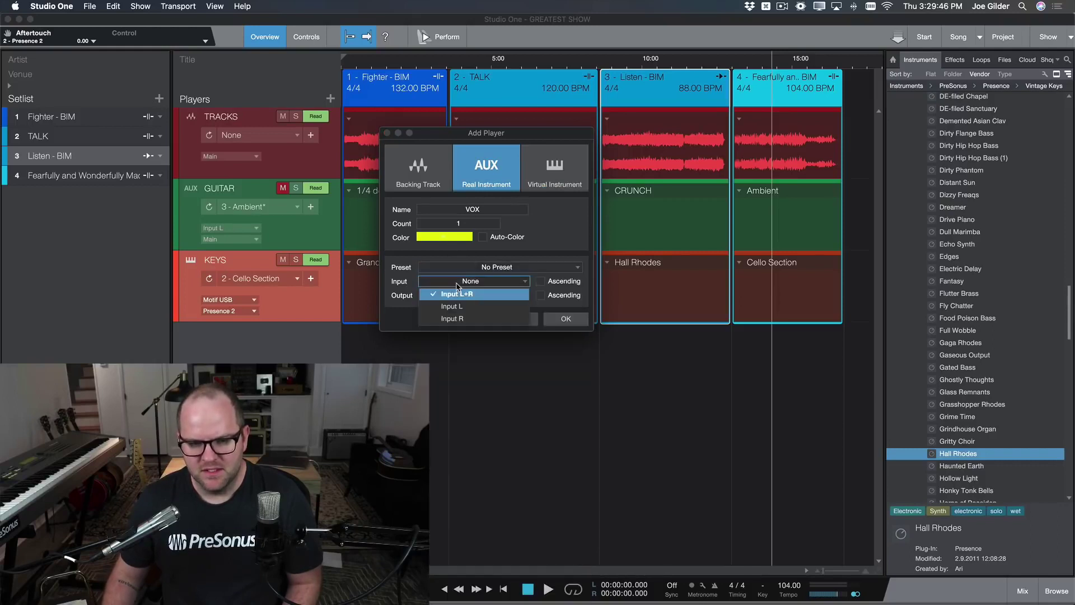
click(461, 319)
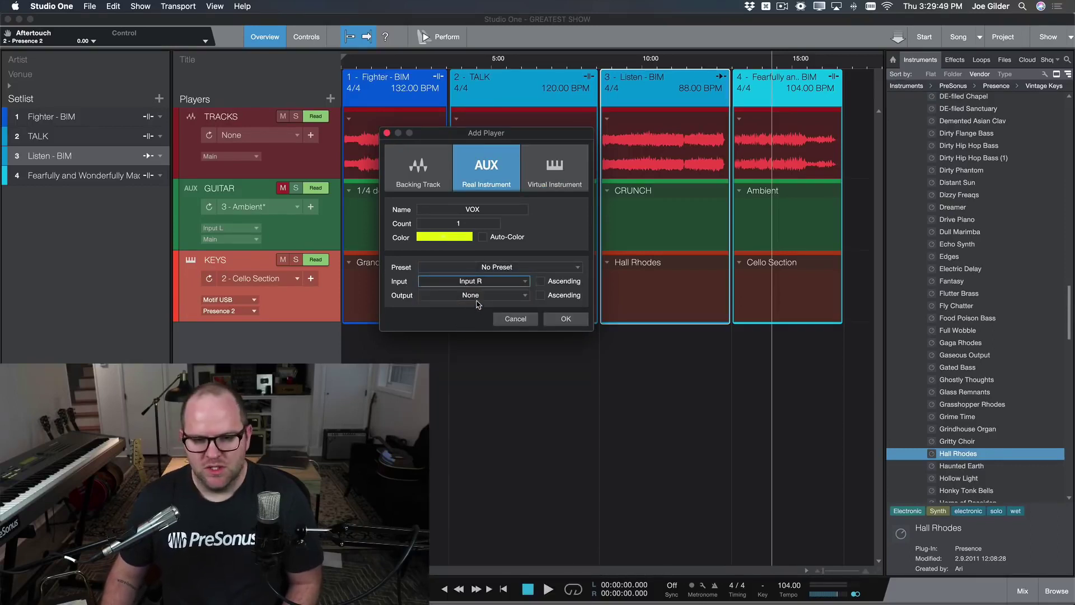
click(474, 295)
click(451, 308)
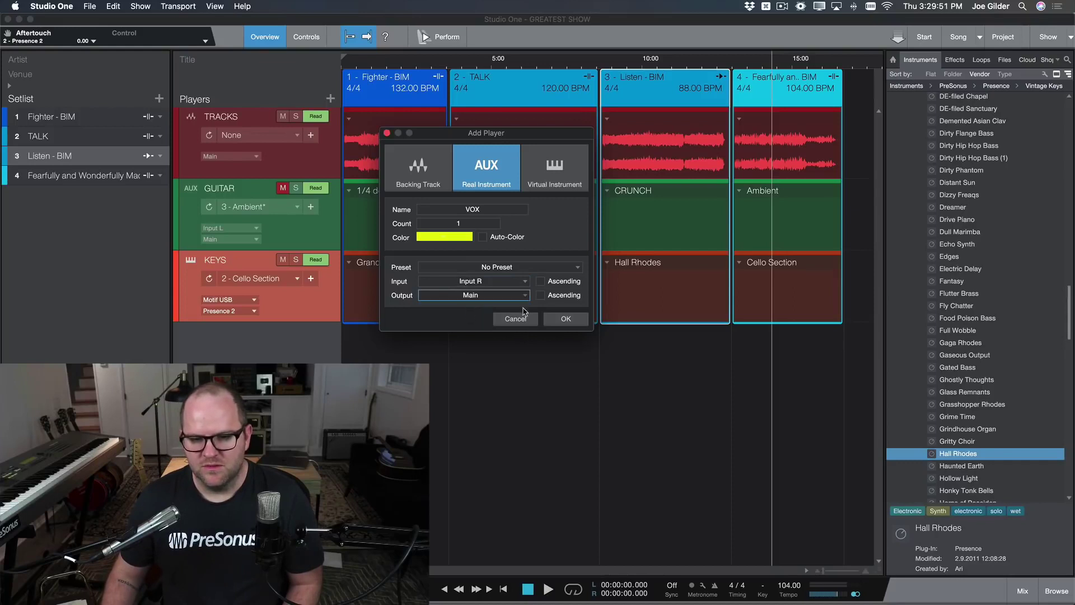
click(565, 319)
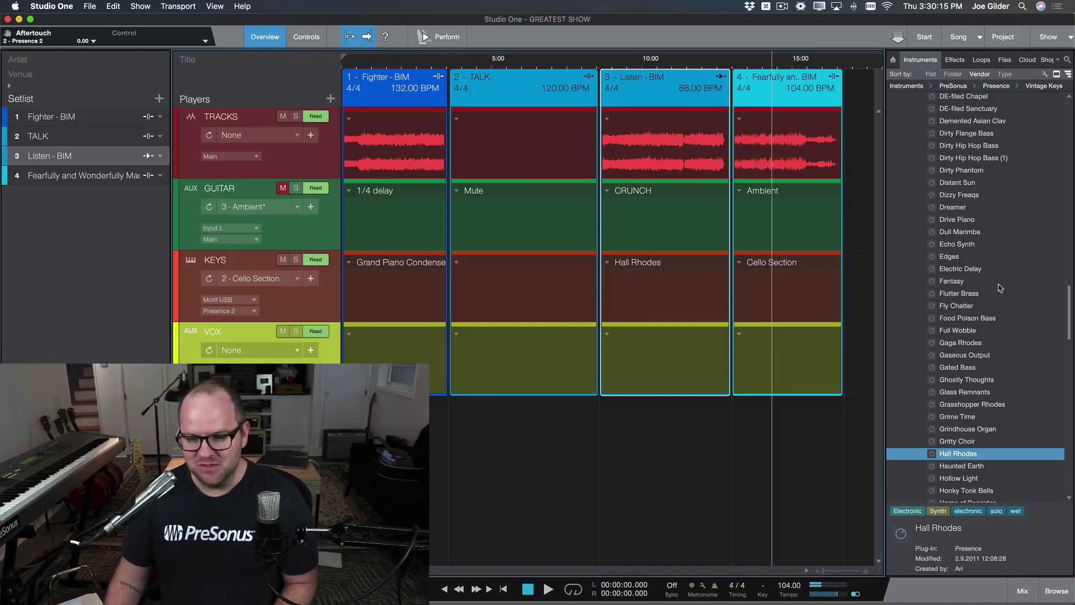
- Load the VOX CLEAN effects chain onto VOX and save it as a patch
scroll(1004, 309, up, 15)
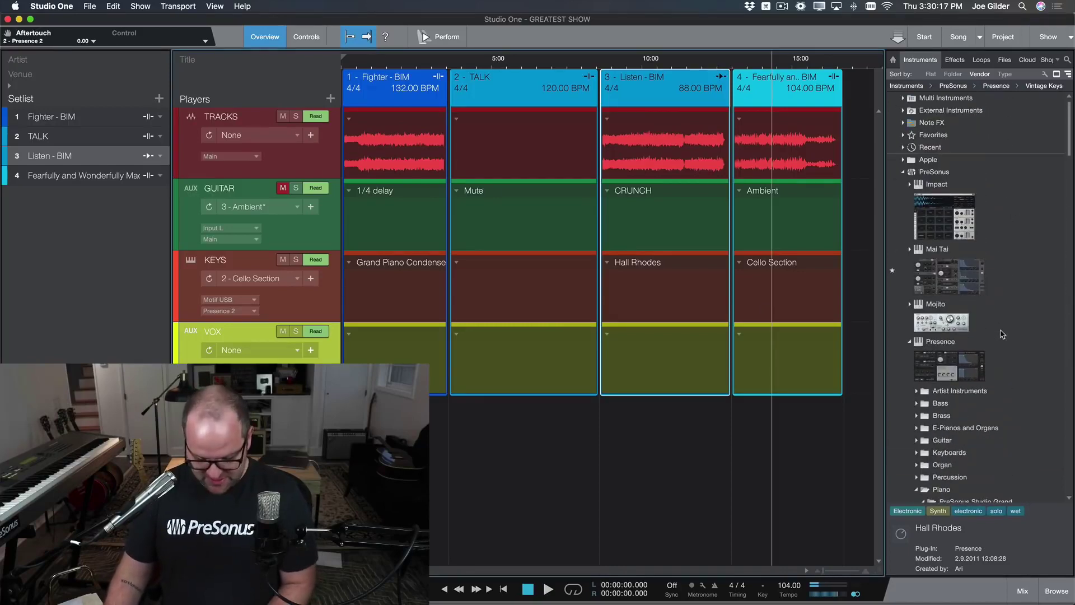
click(955, 60)
scroll(972, 192, down, 10)
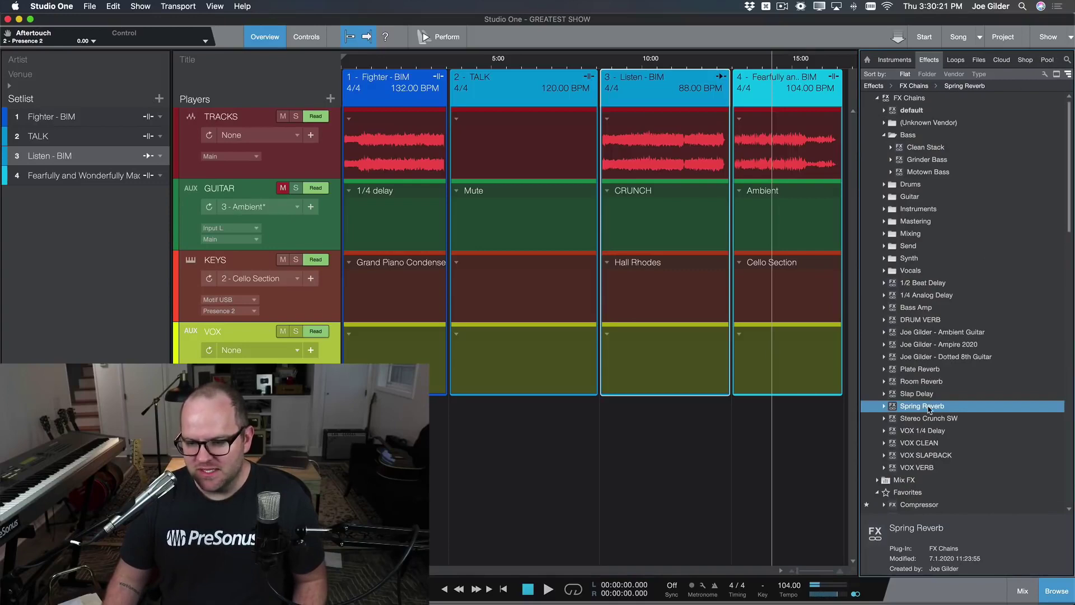
drag(929, 443, 472, 362)
click(728, 129)
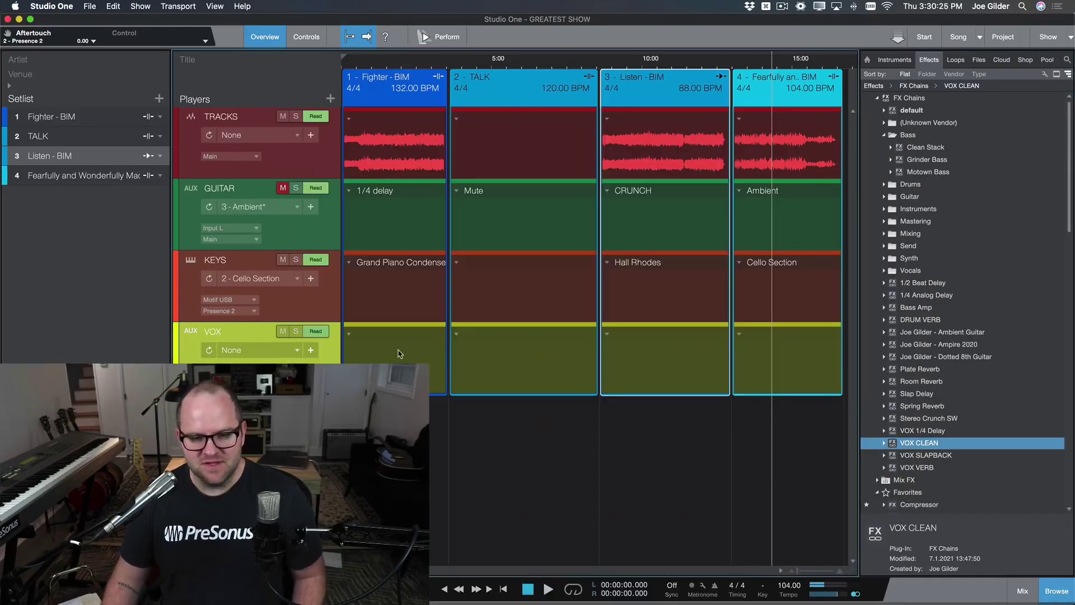
click(310, 350)
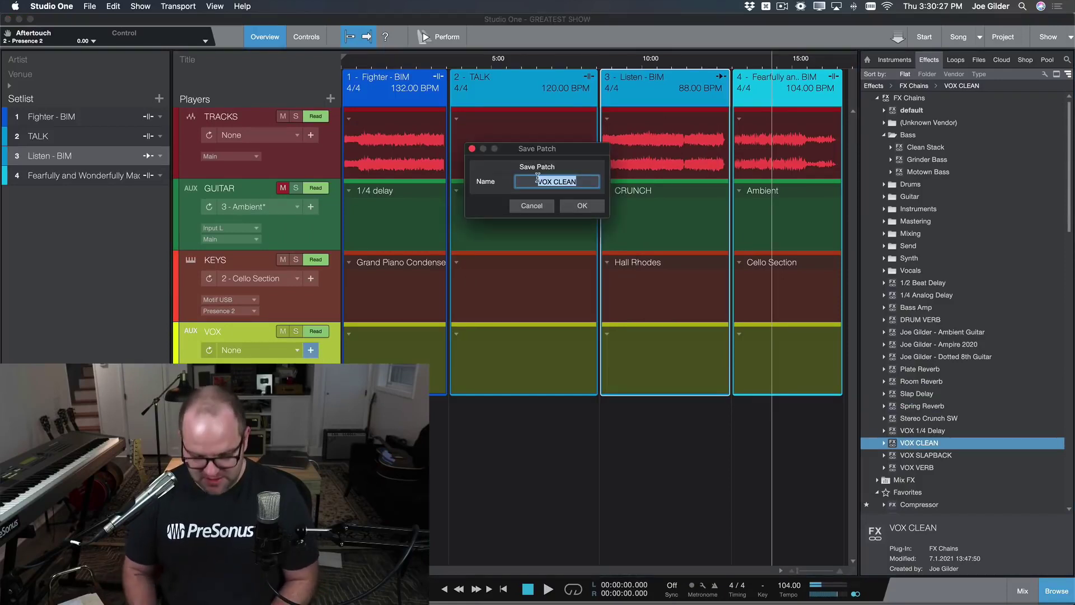
key(Return)
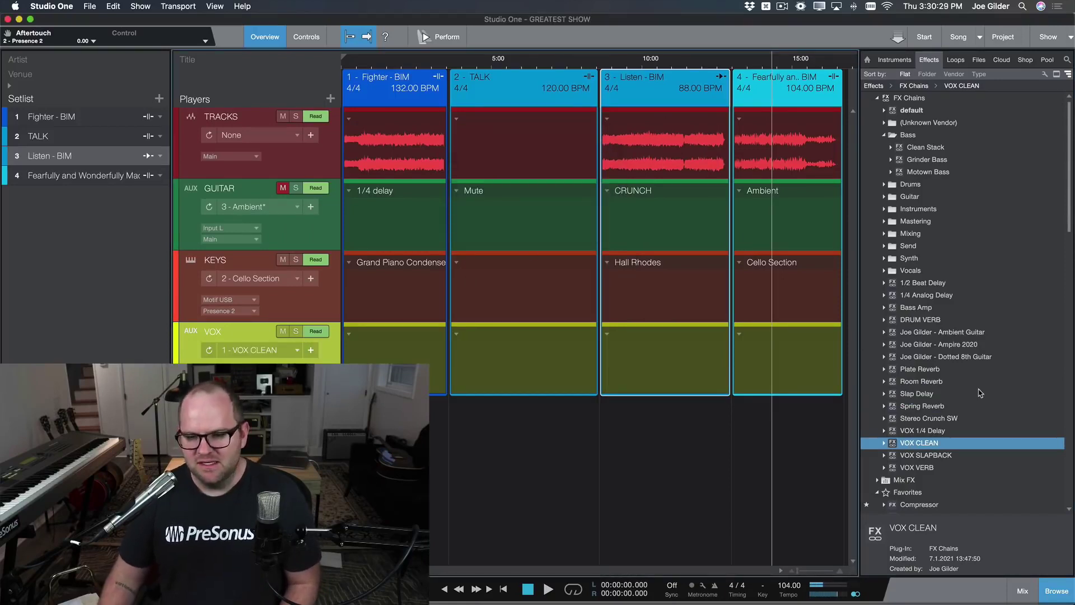
- Load the VOX 1/4 Delay chain onto VOX and save it as a patch
click(933, 431)
drag(921, 430, 512, 359)
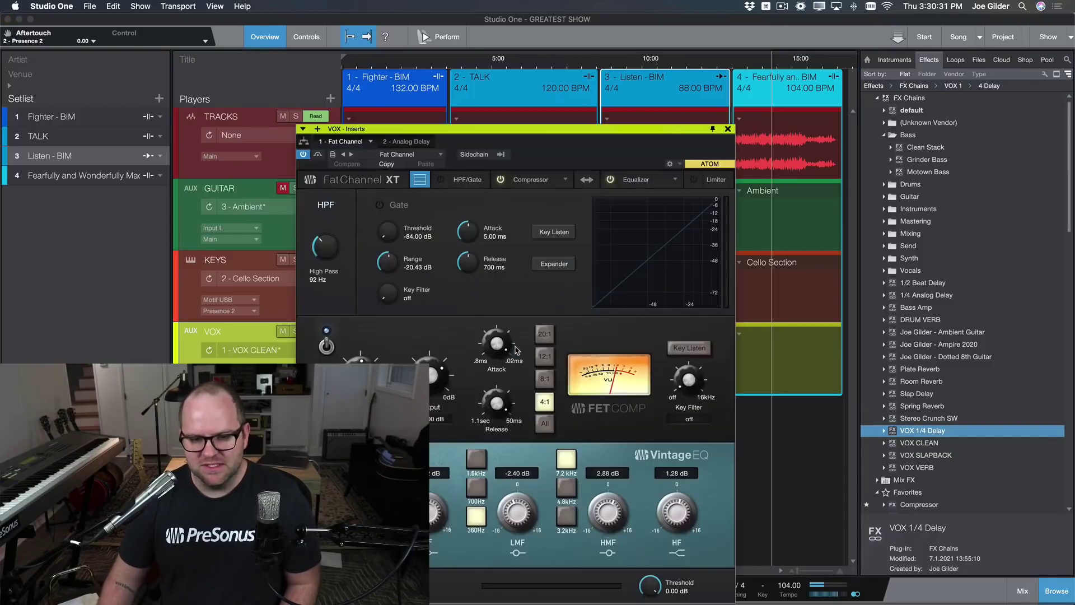
click(728, 129)
click(310, 350)
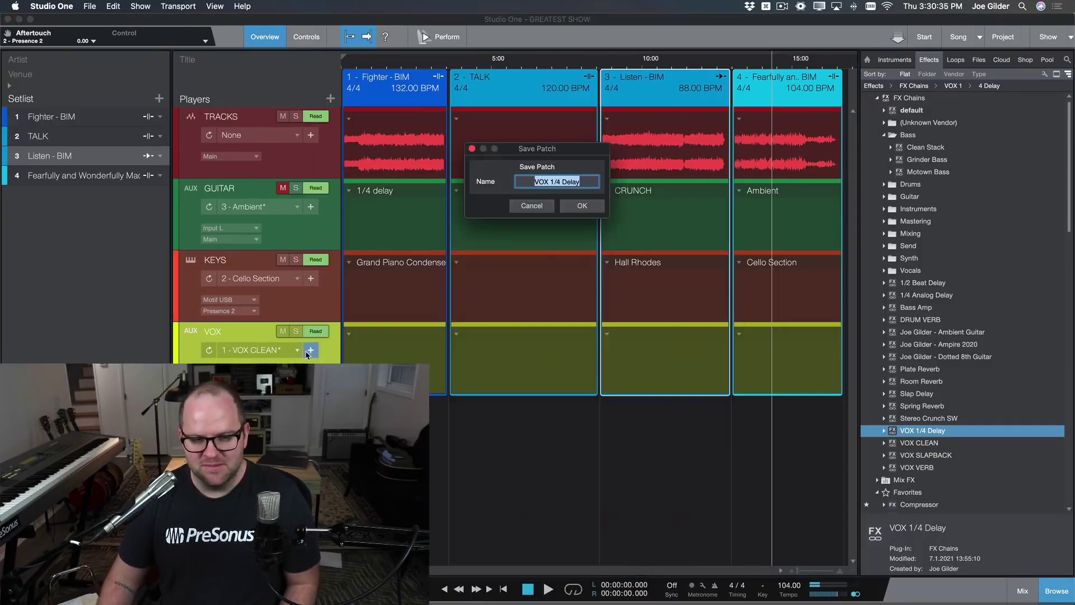
key(Return)
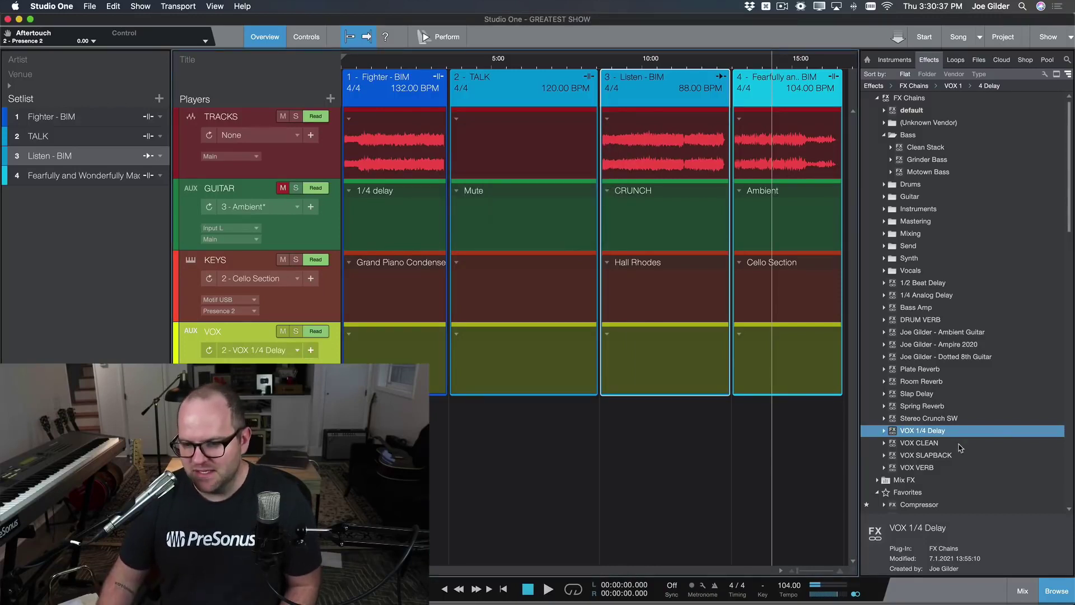
- Load the VOX SLAPBACK chain onto VOX and save it as a patch
right_click(933, 457)
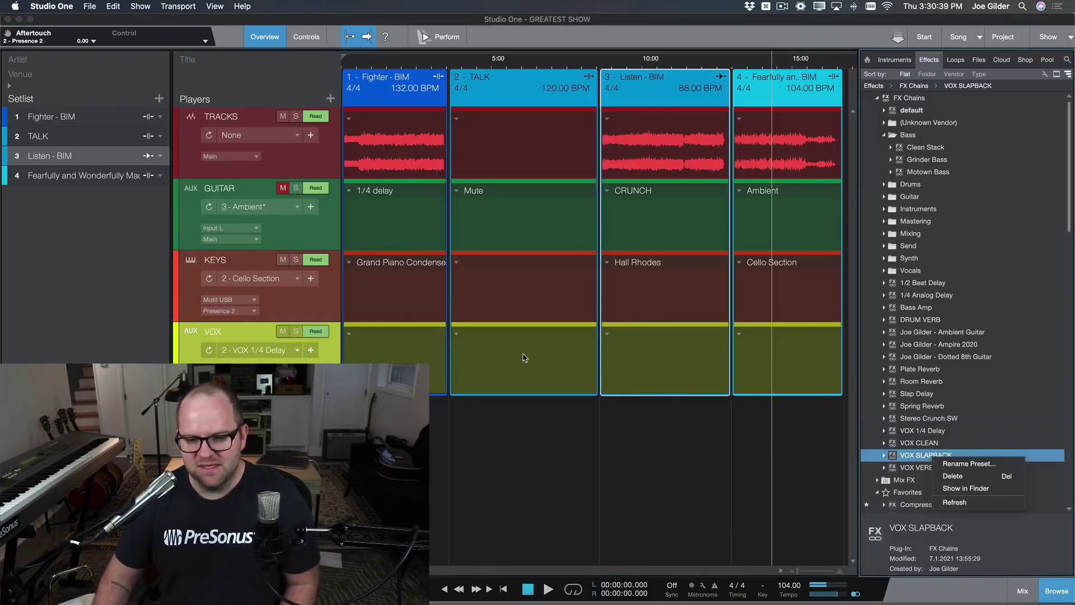
click(587, 318)
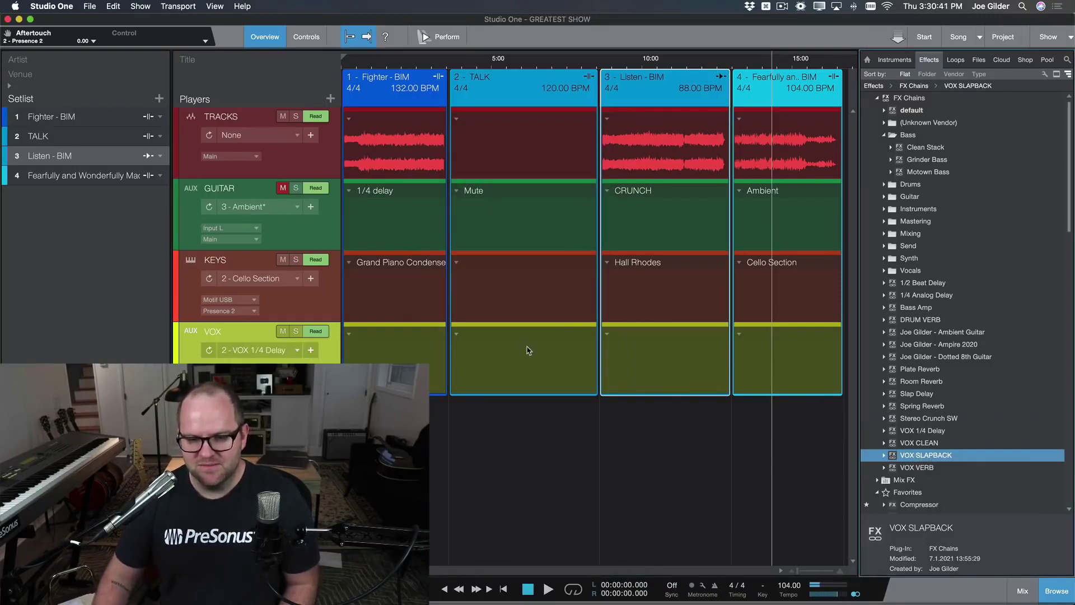
drag(925, 454, 531, 352)
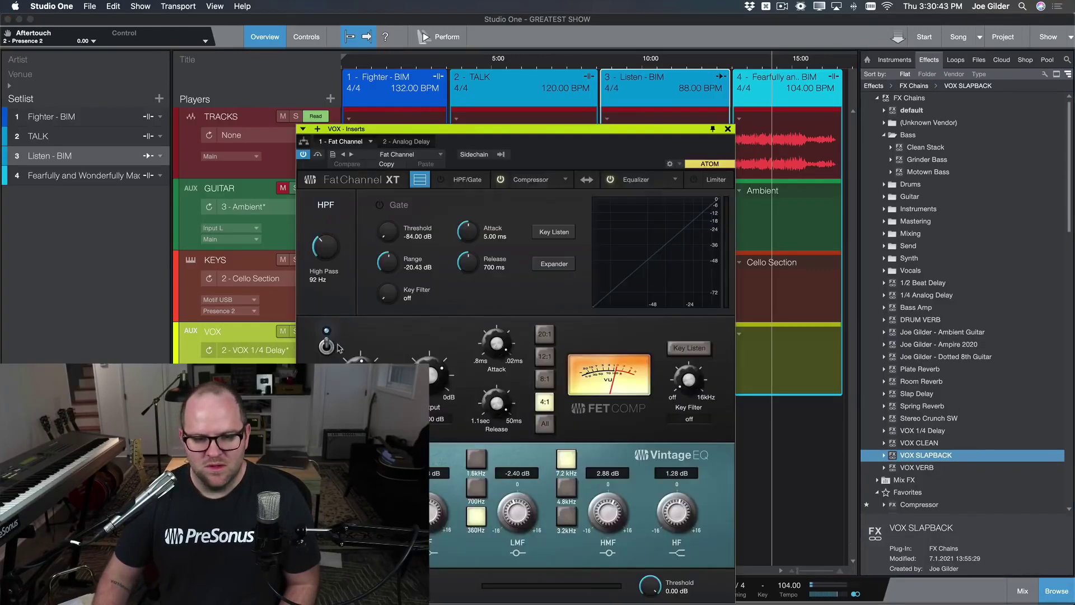
click(728, 127)
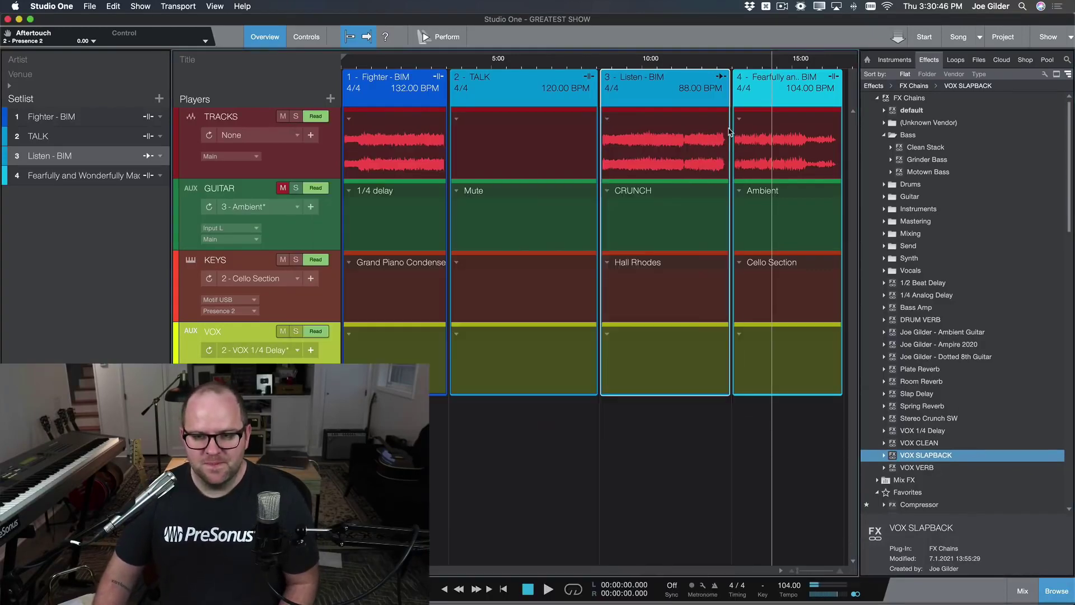
click(311, 350)
click(582, 206)
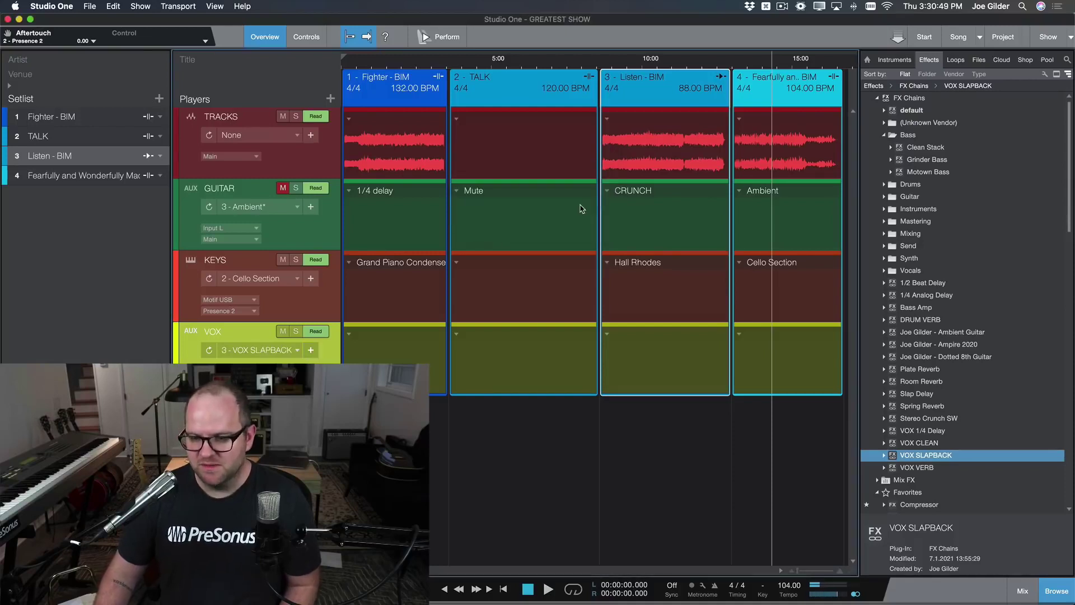
- Load the VOX VERB chain onto VOX and save it as a patch
click(933, 472)
drag(921, 470, 613, 361)
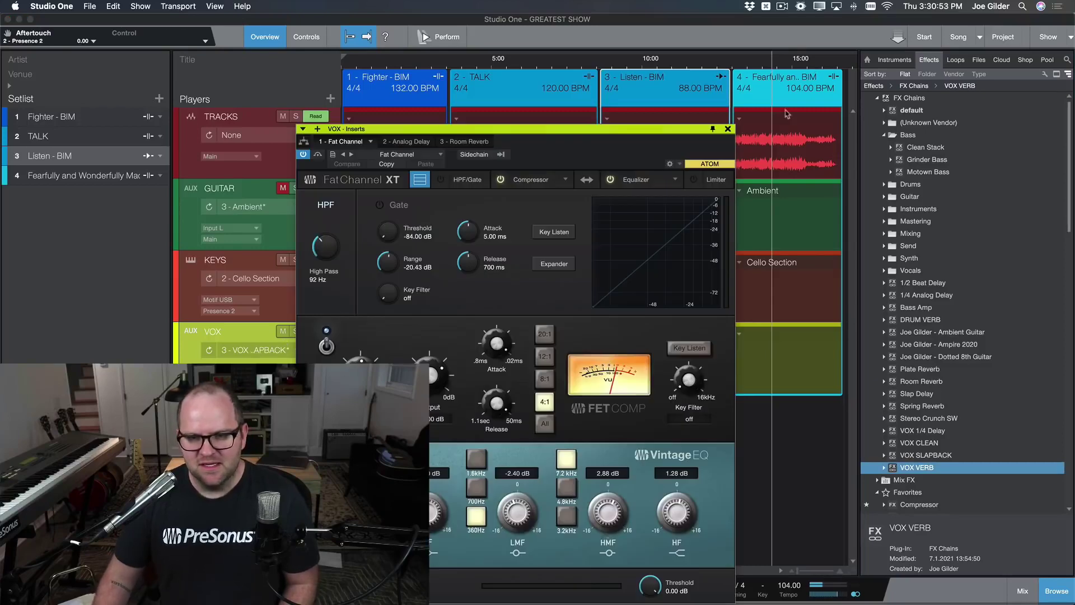
click(728, 129)
click(311, 350)
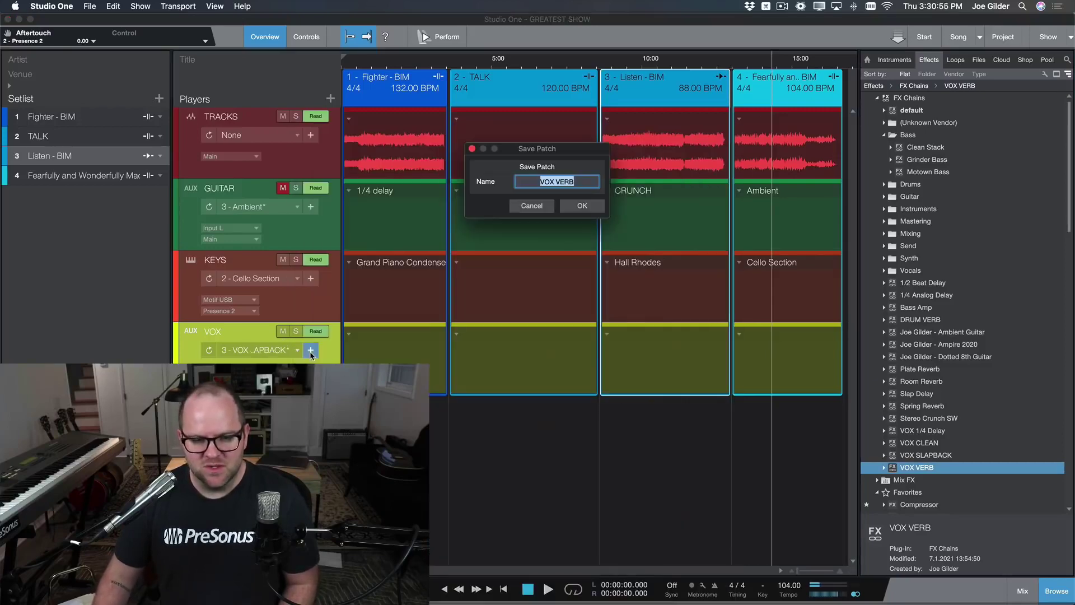
click(588, 206)
right_click(743, 280)
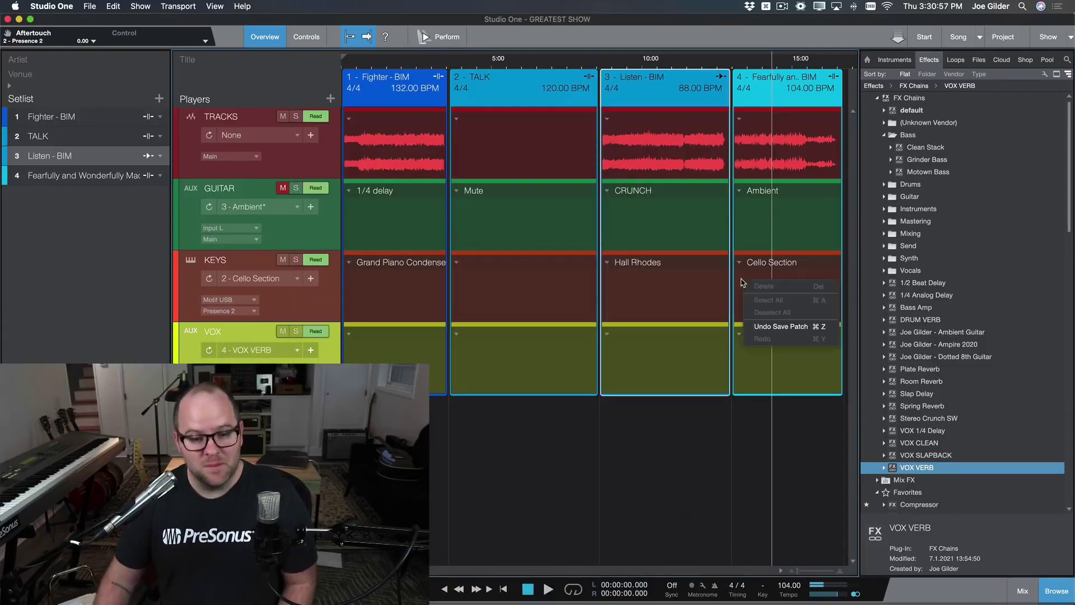
- In the VOX lane, pick VOX 1/4 Delay, VOX CLEAN, VOX SLAPBACK, VOX VERB for Fighter, TALK, Listen, song 4
click(526, 315)
click(348, 333)
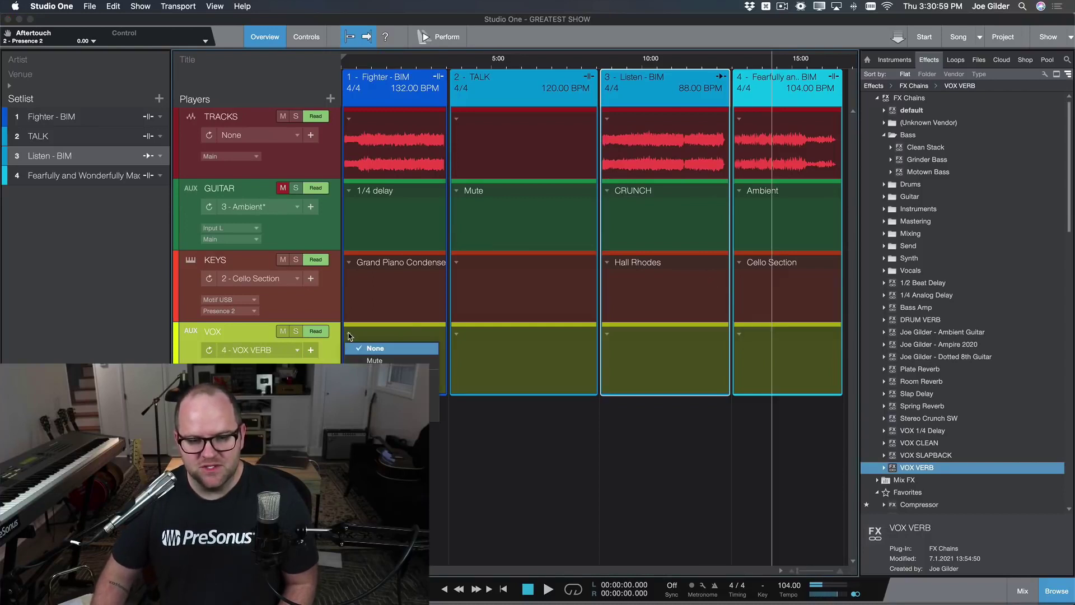
click(392, 389)
click(461, 335)
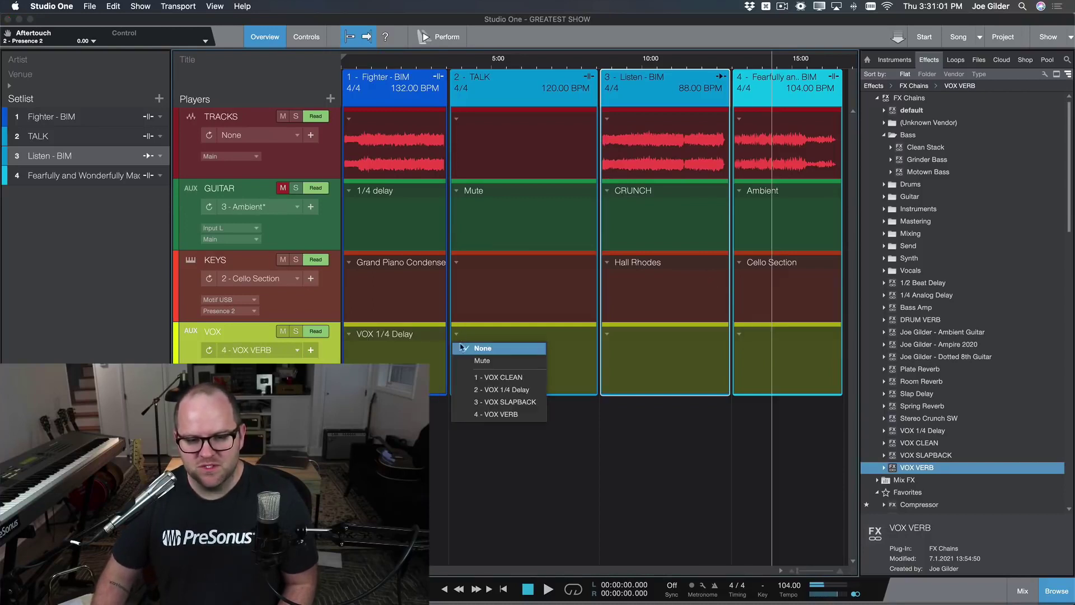
click(483, 378)
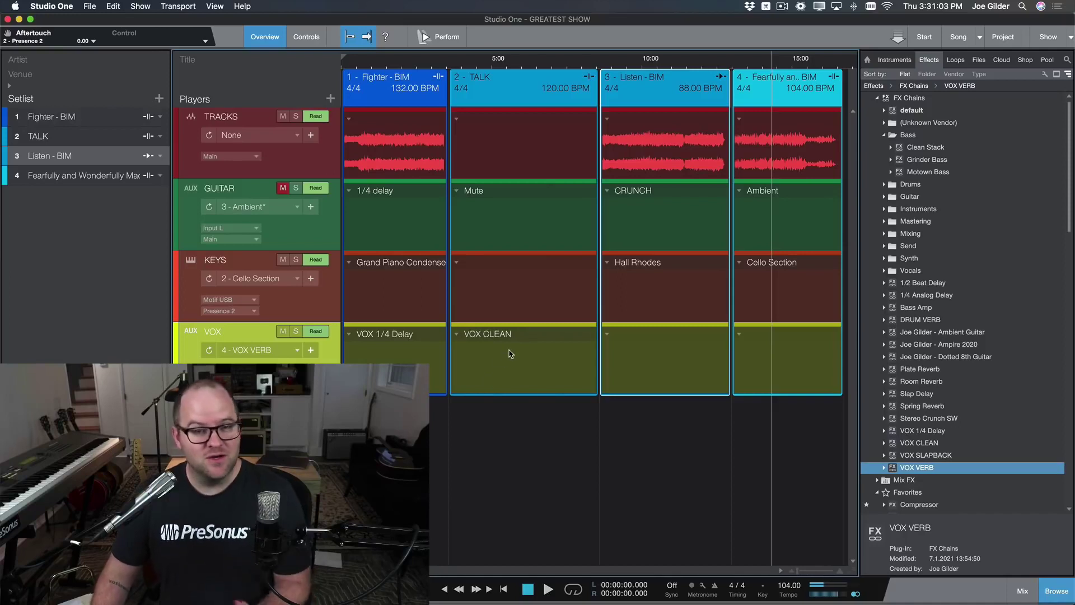
click(610, 337)
click(669, 403)
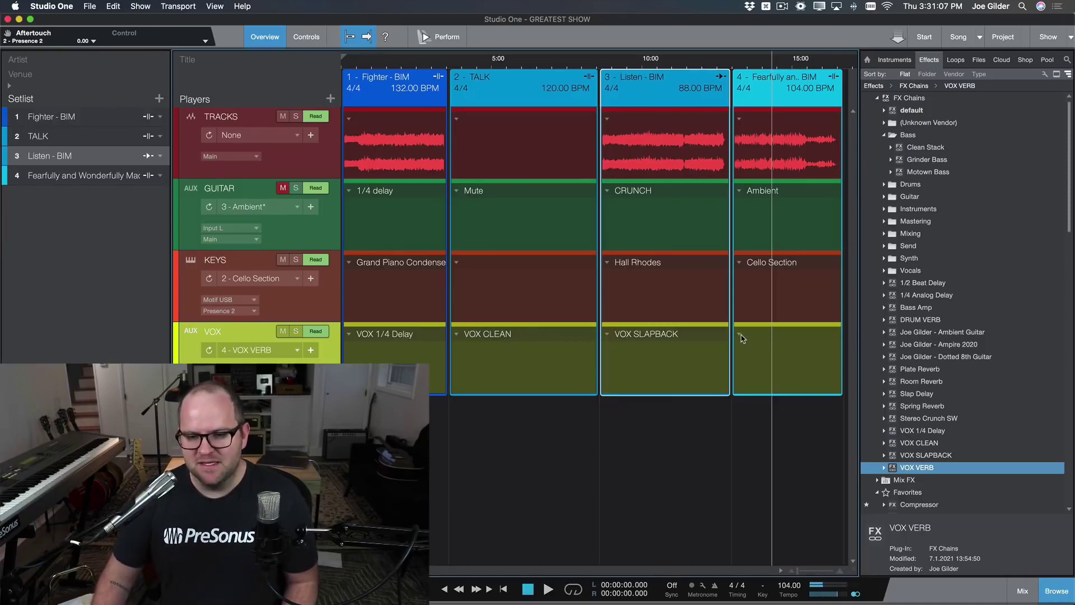
click(741, 338)
click(762, 413)
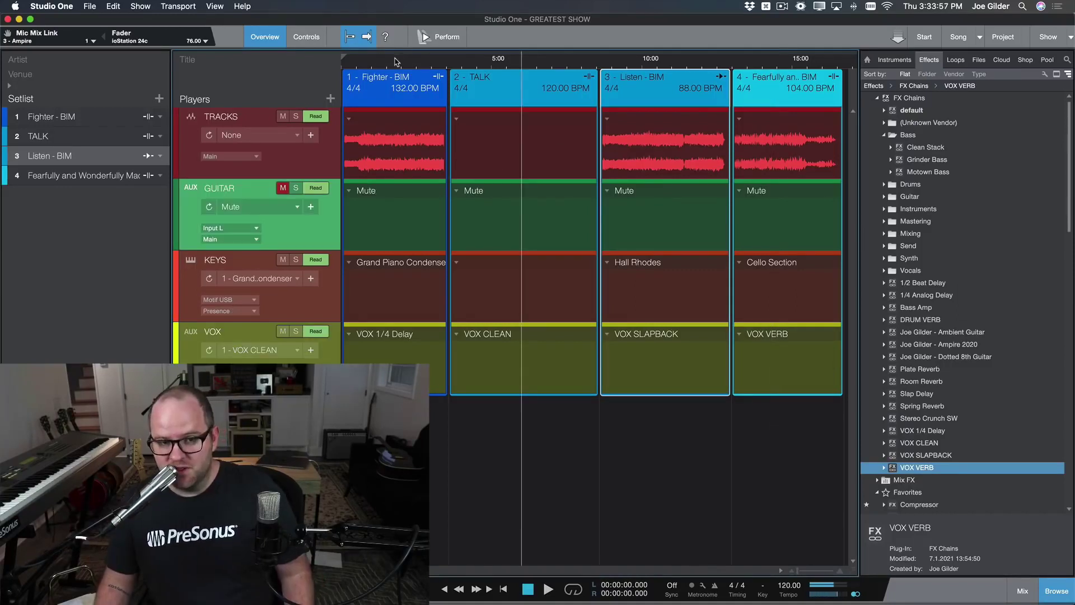
- Start playback at Fighter, skip to TALK so VOX recalls VOX CLEAN, and show the Mix view
click(395, 60)
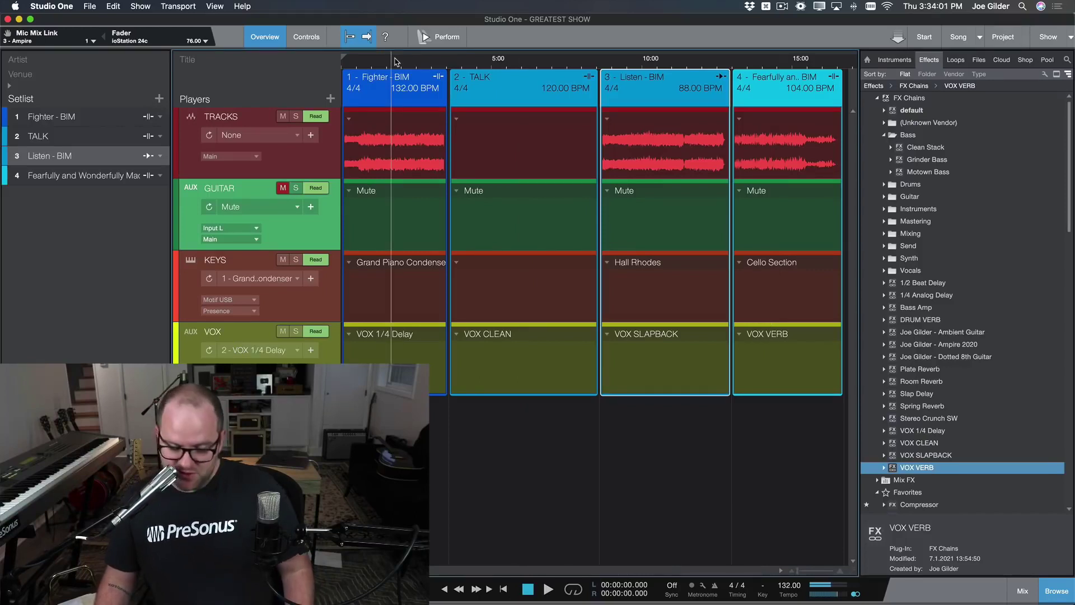
key(space)
key(space)
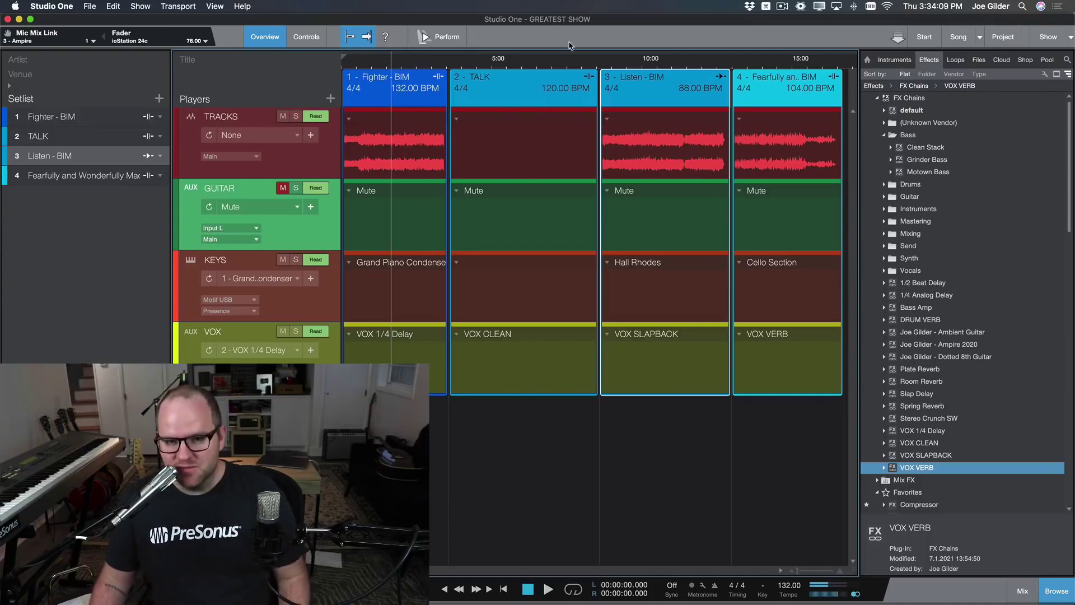
click(491, 60)
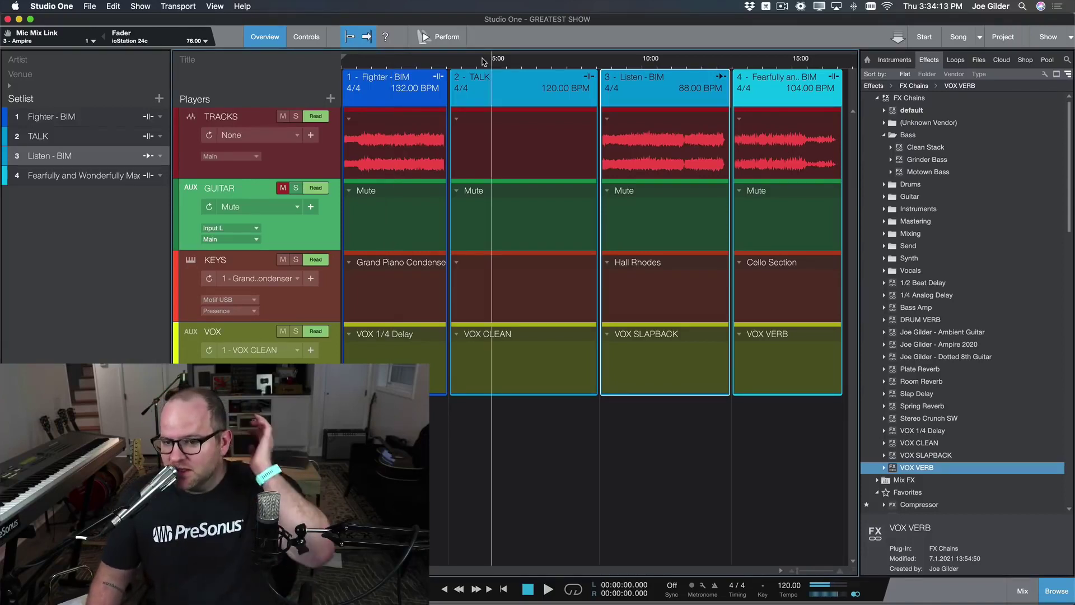
key(F3)
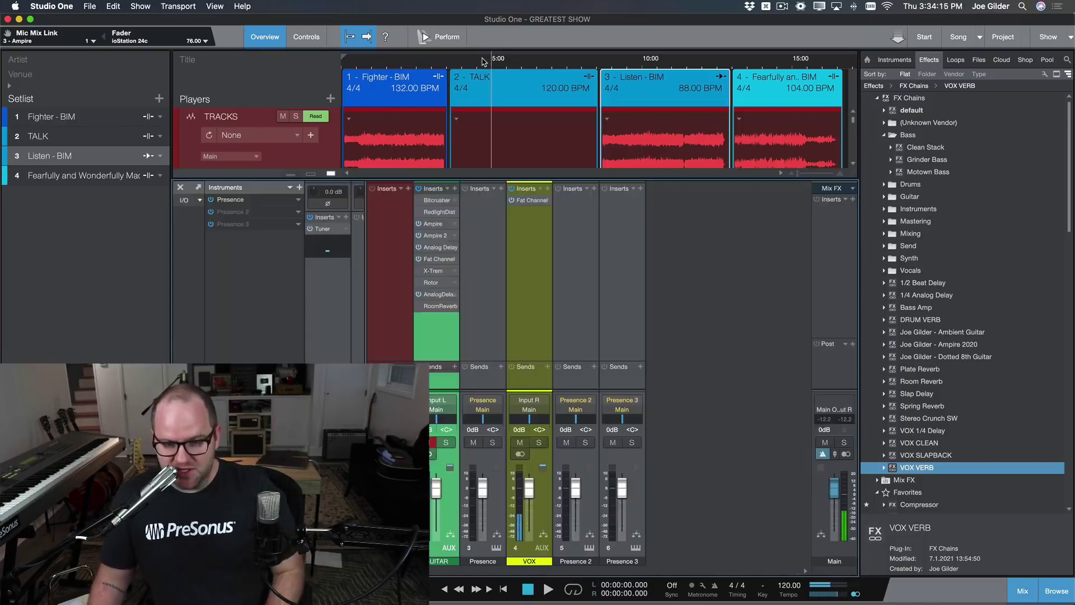
- Inspect the VOX Fat Channel insert in TALK, then the Analog Delay insert in Listen
click(532, 200)
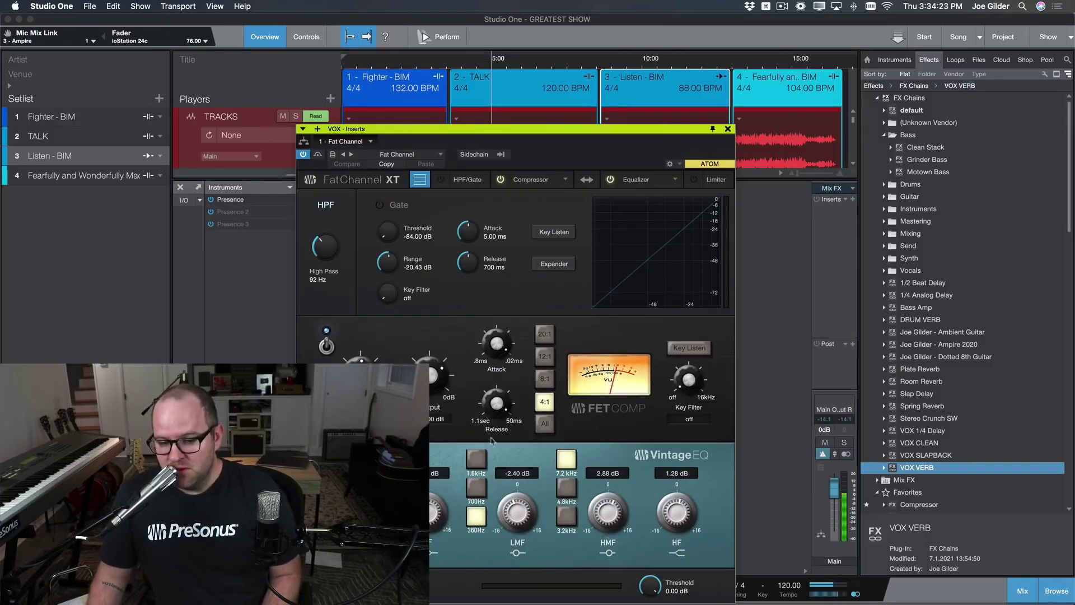
click(728, 129)
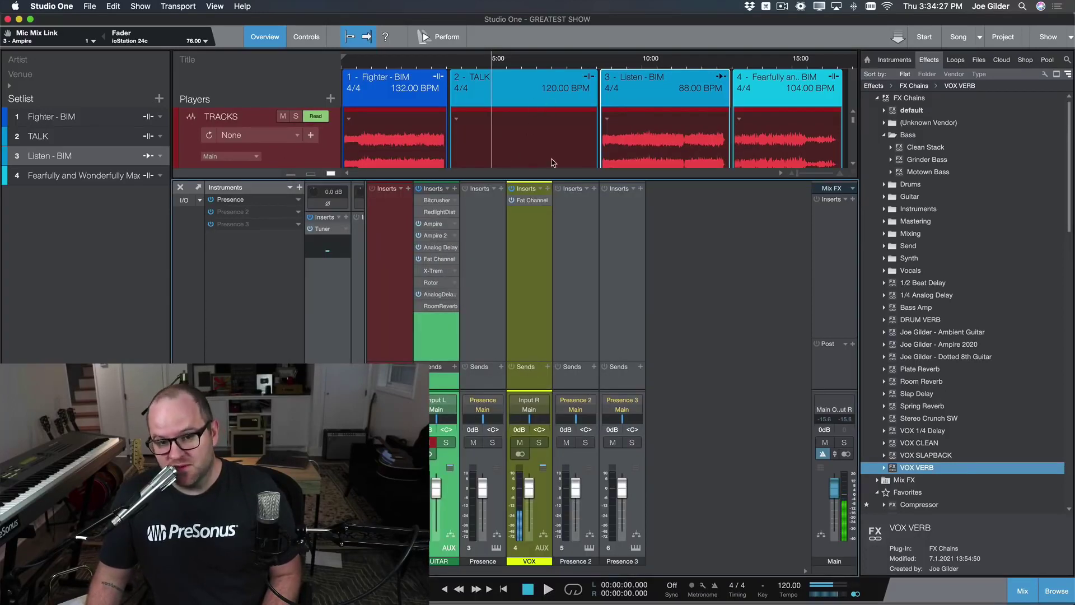
click(636, 63)
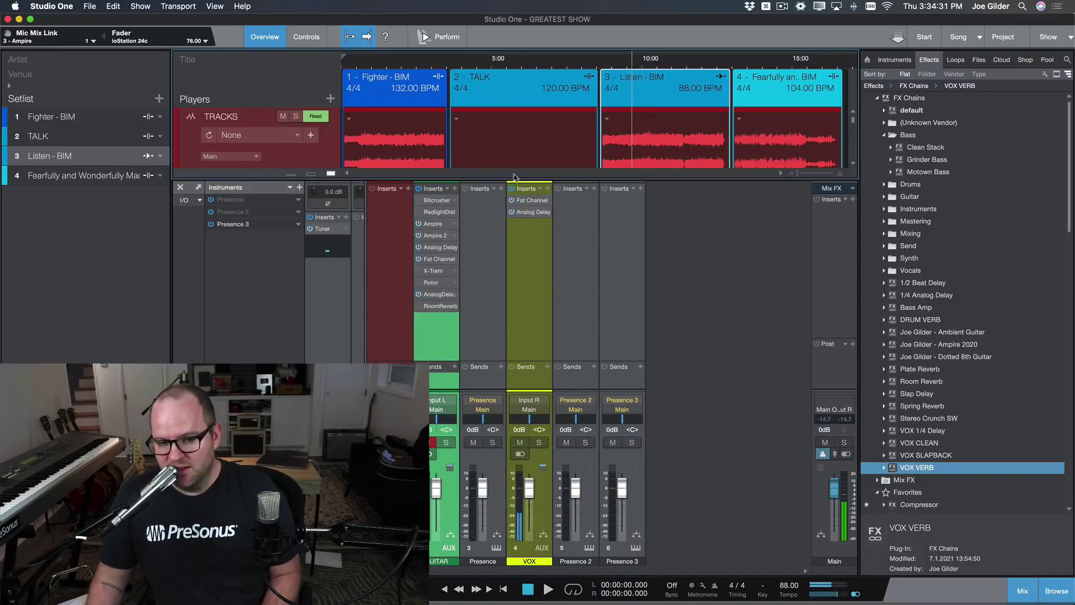
click(532, 211)
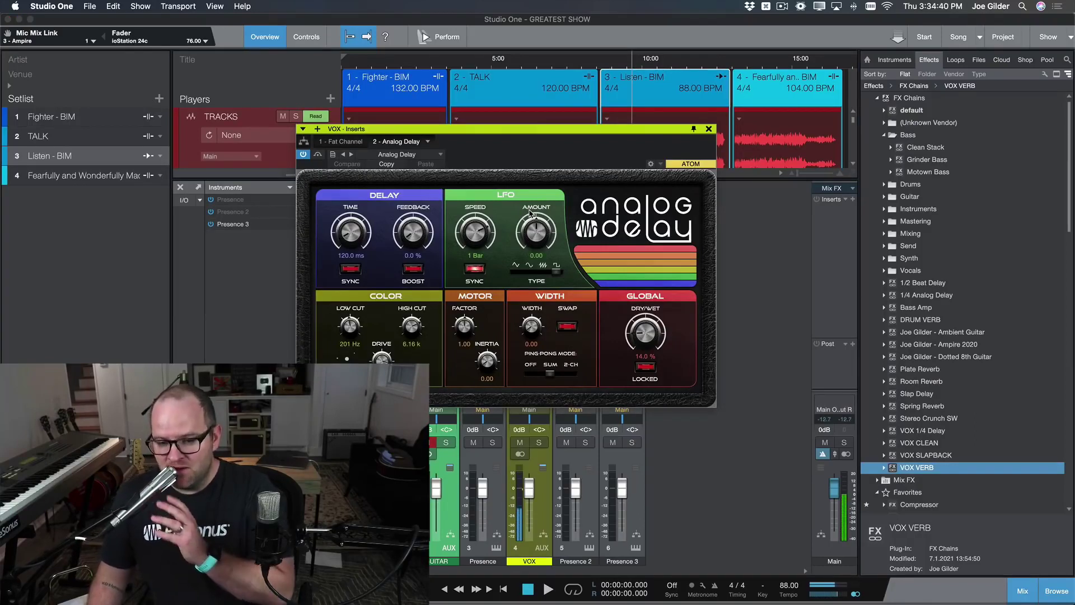
click(391, 63)
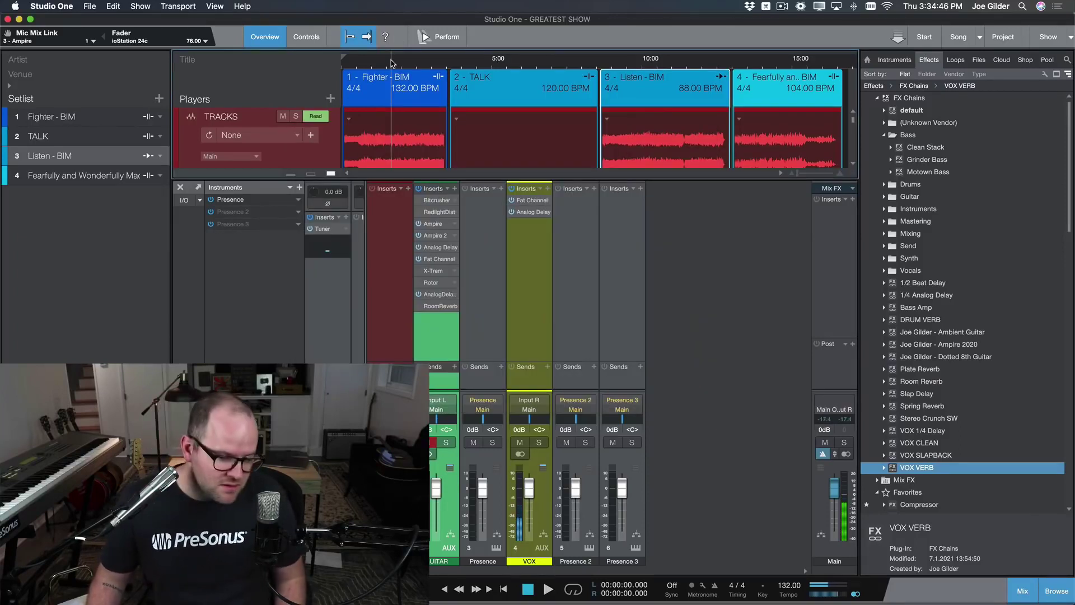
- Jump to Fearfully and Wonderfully Made, close the mixer, zoom in, and play it
click(751, 64)
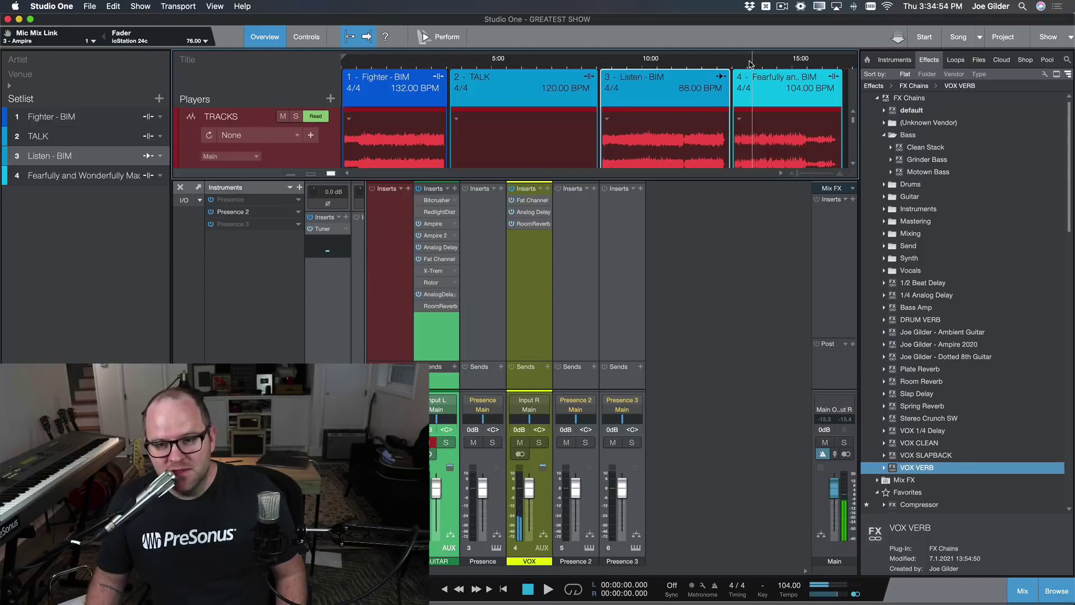
key(e)
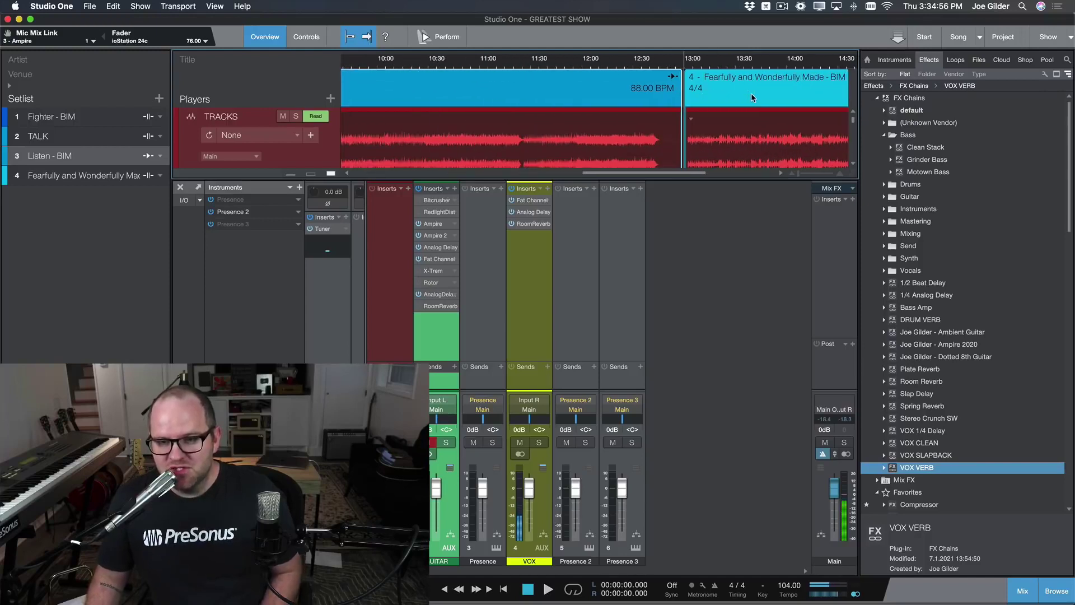
key(F3)
key(space)
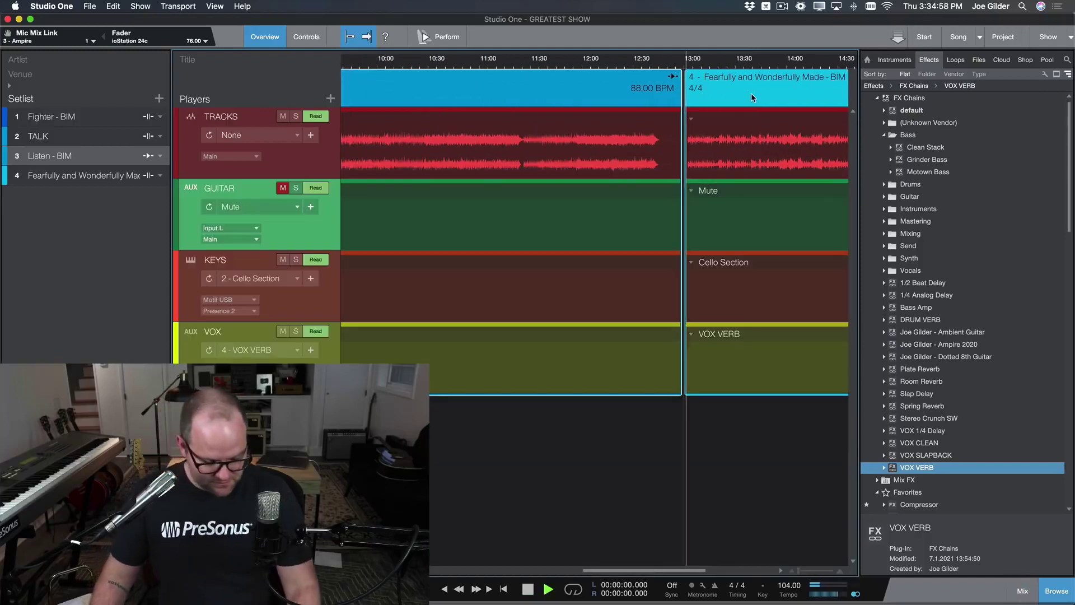